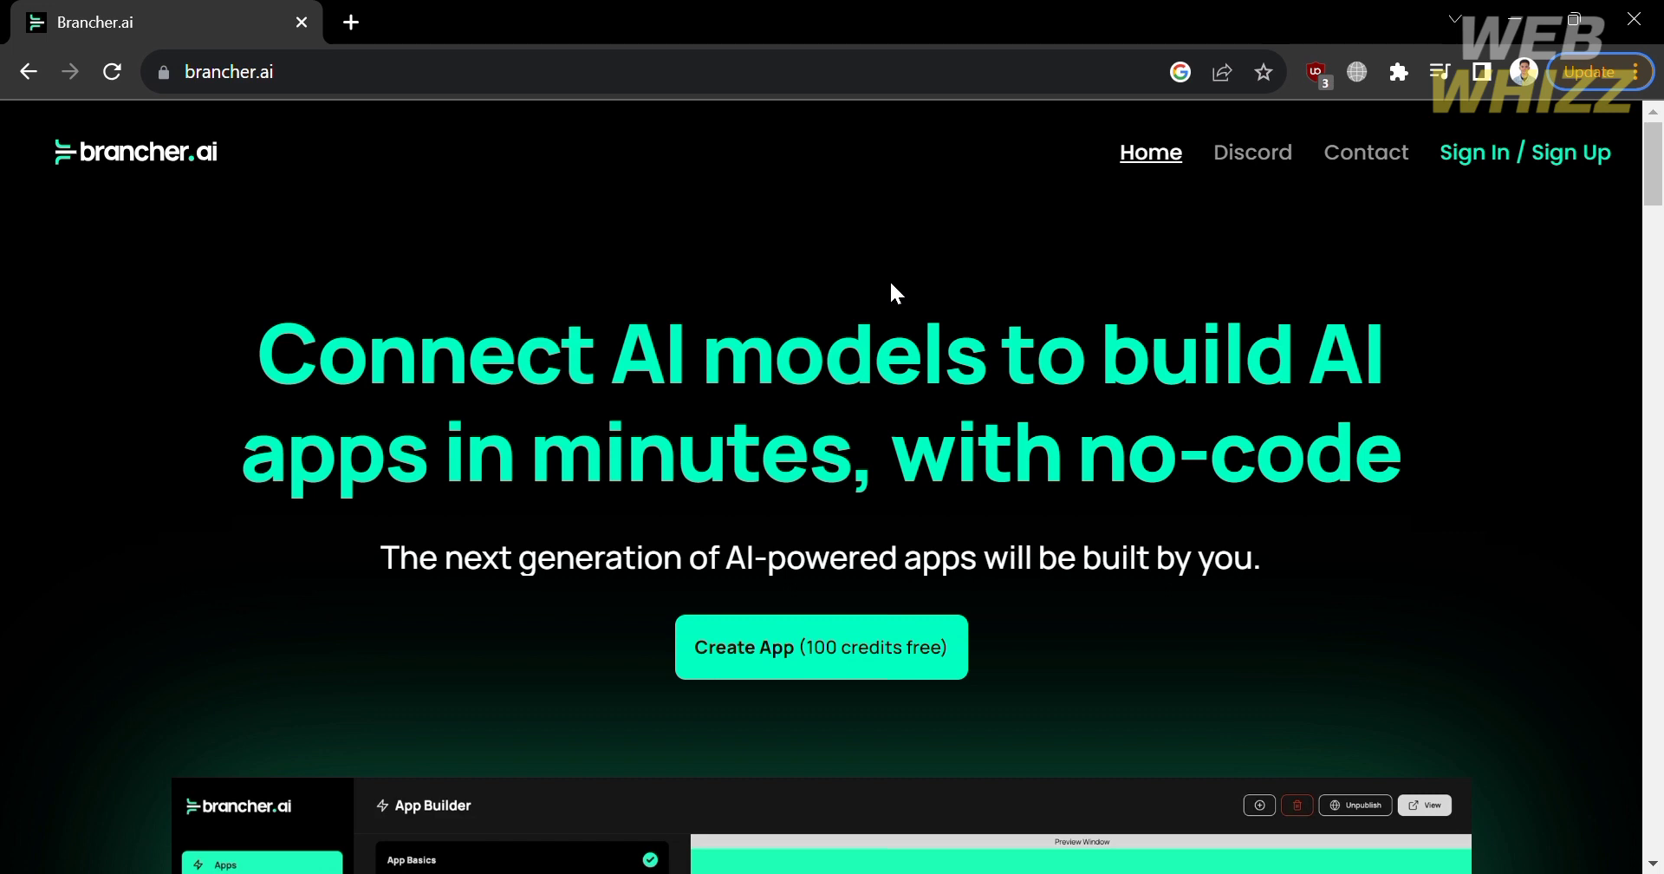
Scroll down the Brancher.ai home page to the FAQ section
scroll(892, 286, "down", 3)
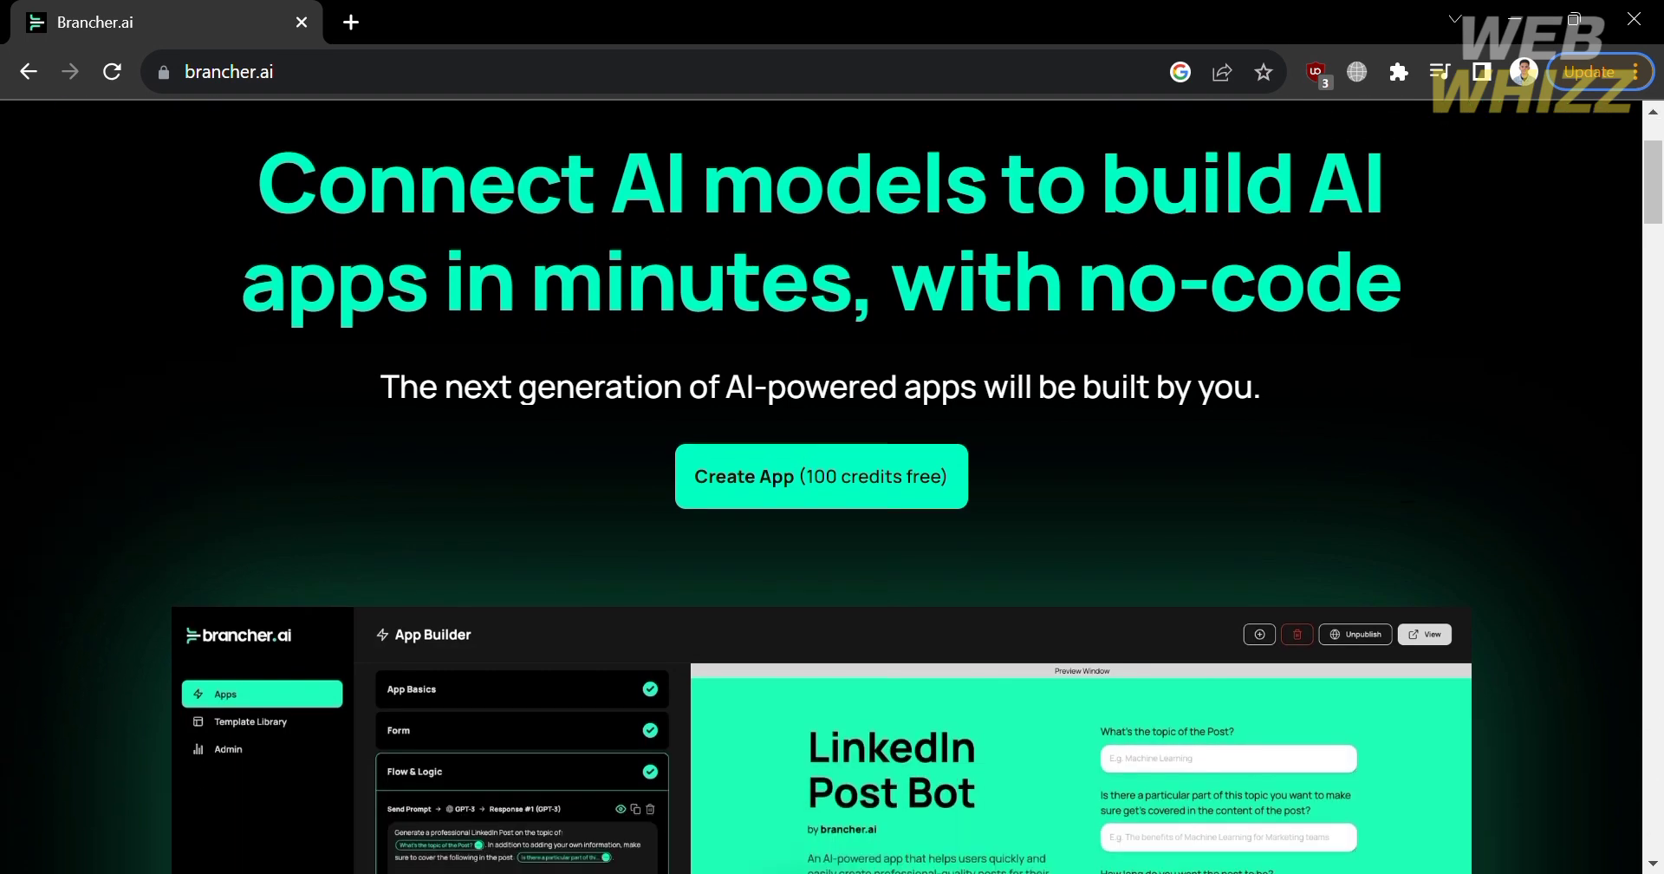
scroll(1406, 491, "down", 2)
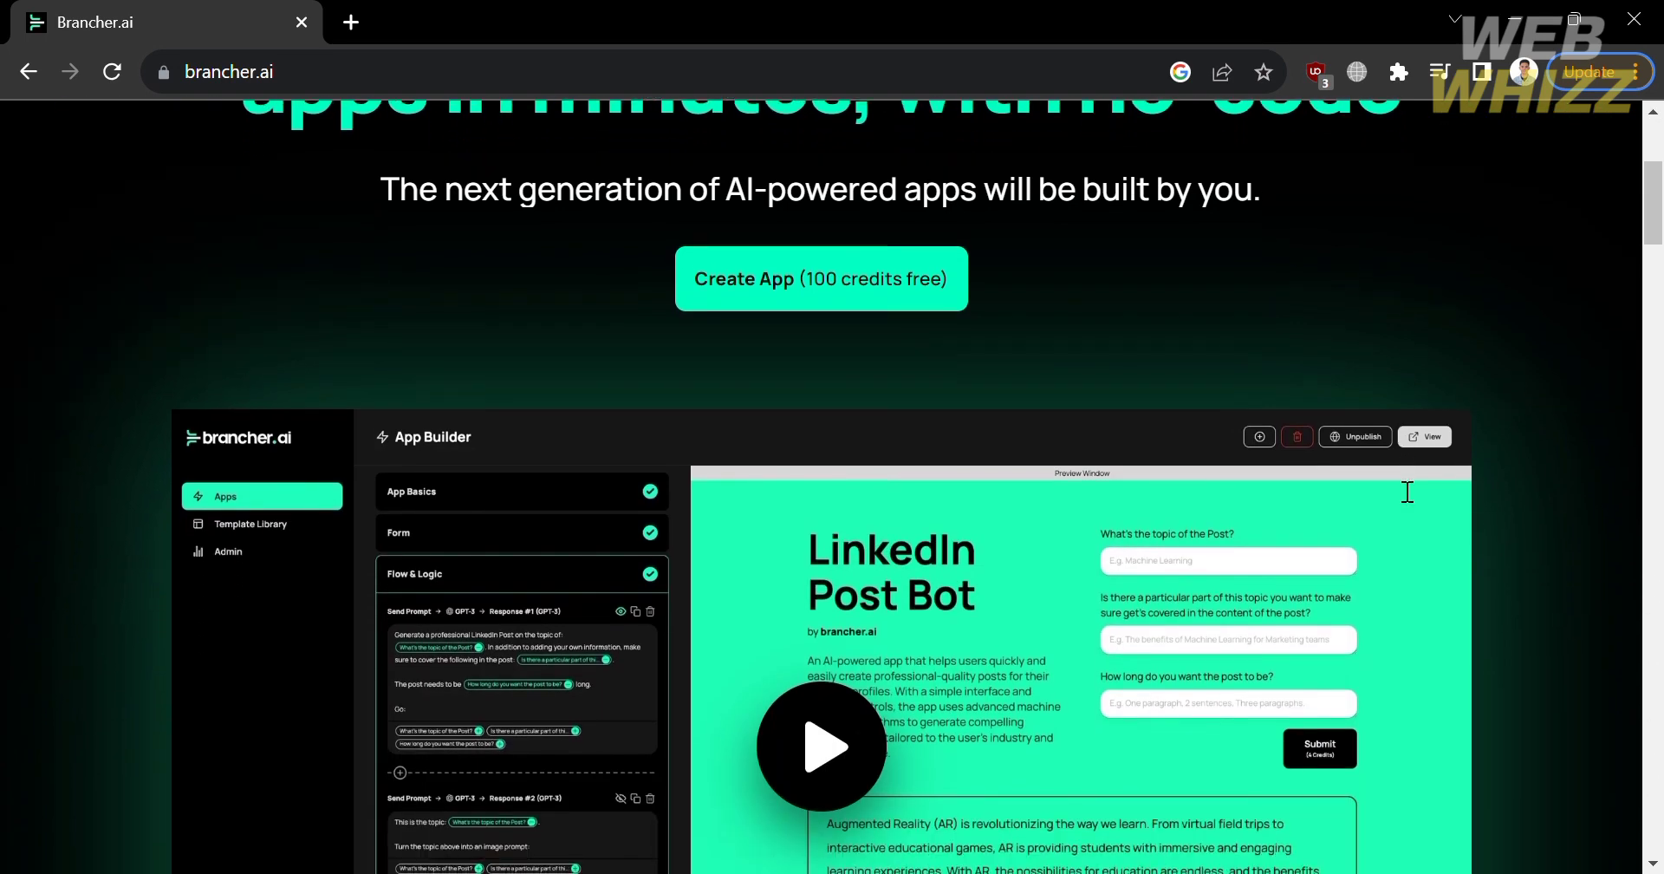
scroll(1407, 492, "down", 1)
scroll(1406, 491, "down", 3)
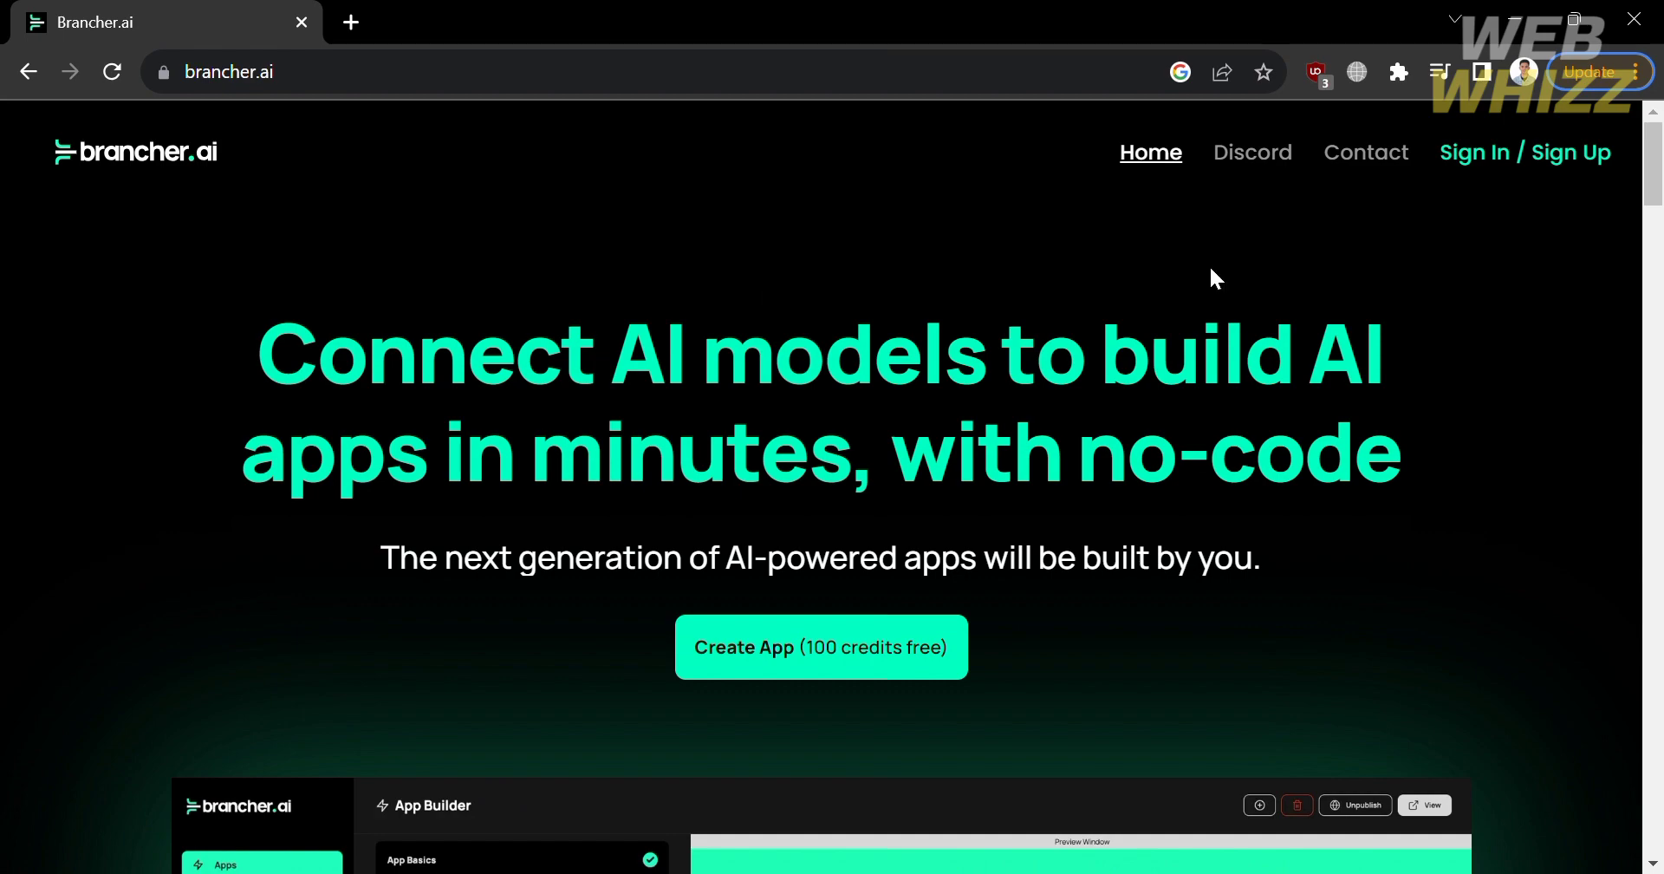
scroll(1332, 565, "down", 10)
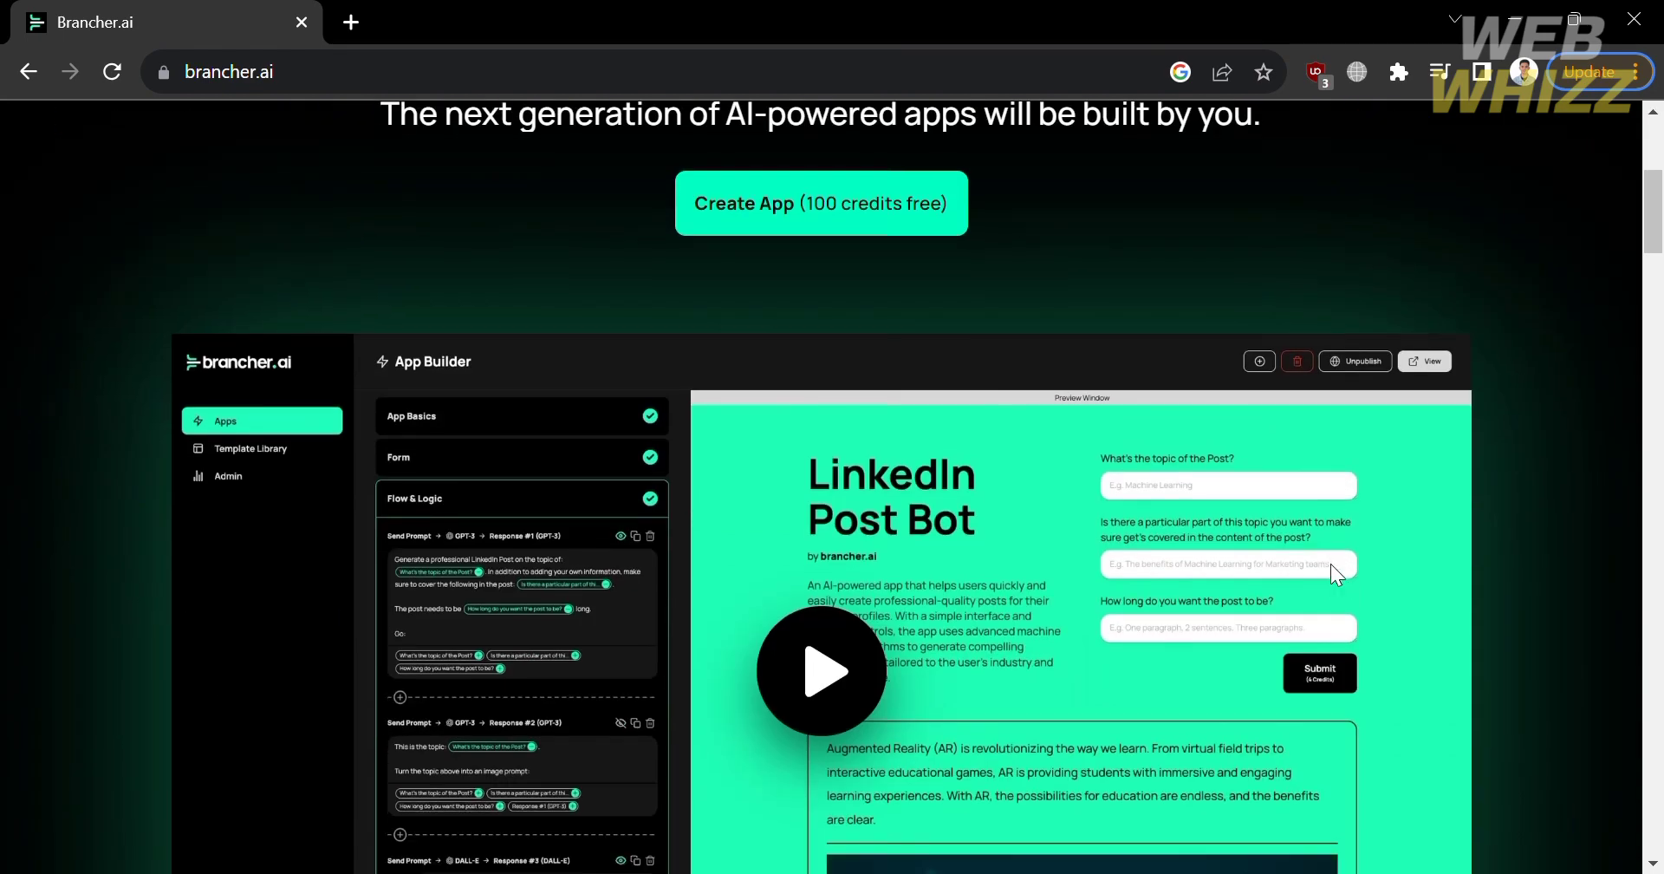
scroll(1331, 565, "down", 5)
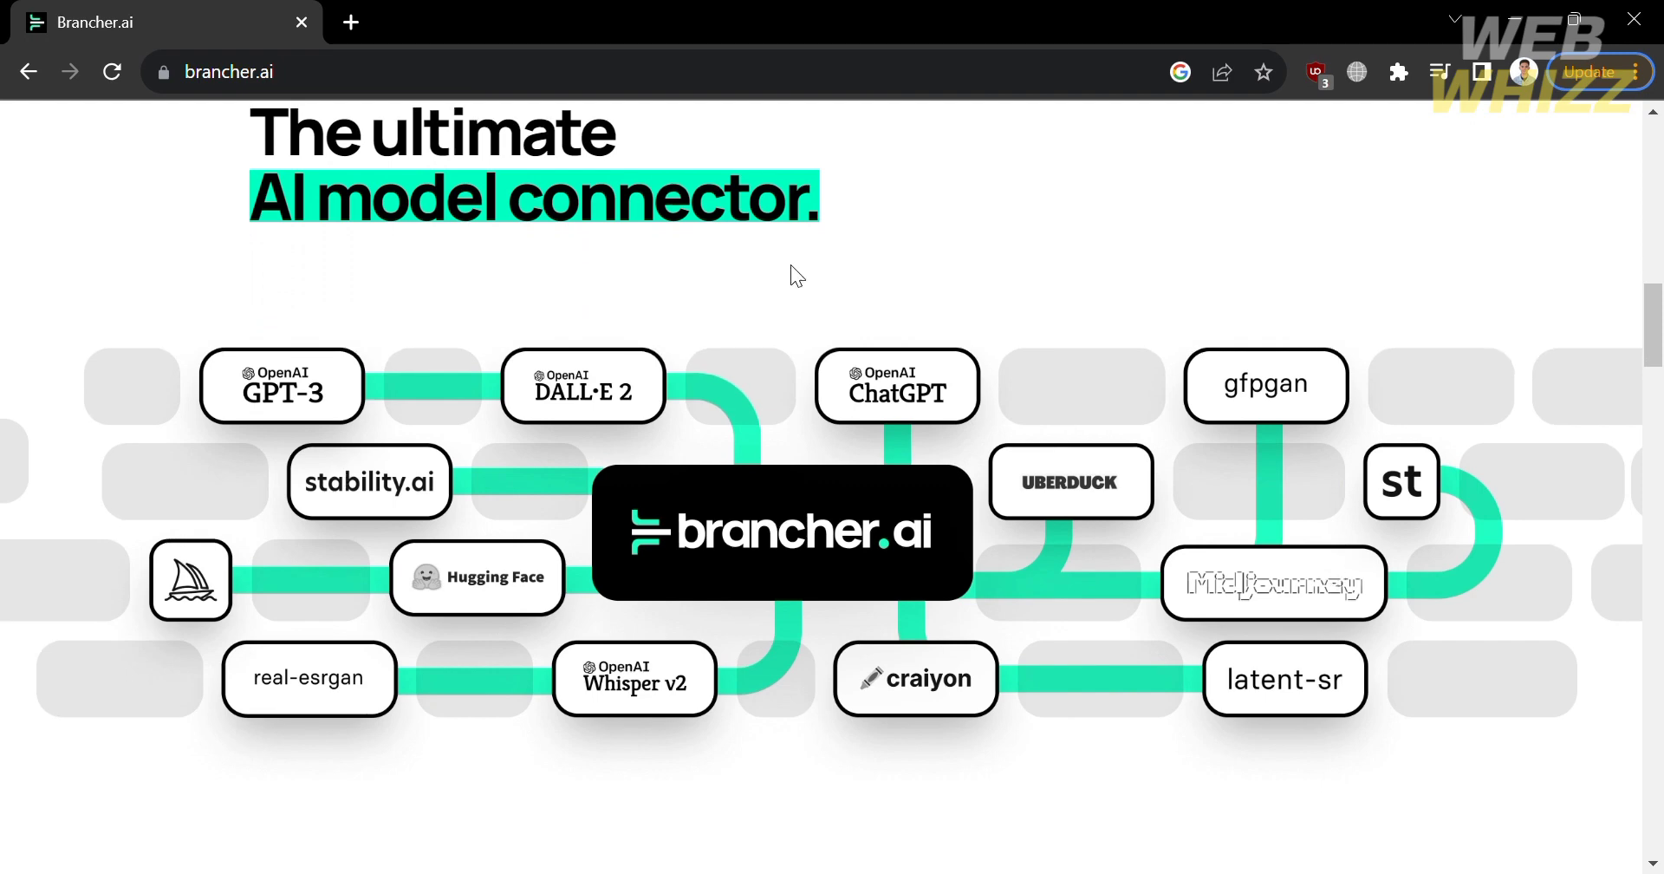
scroll(1235, 412, "down", 8)
scroll(1234, 412, "down", 10)
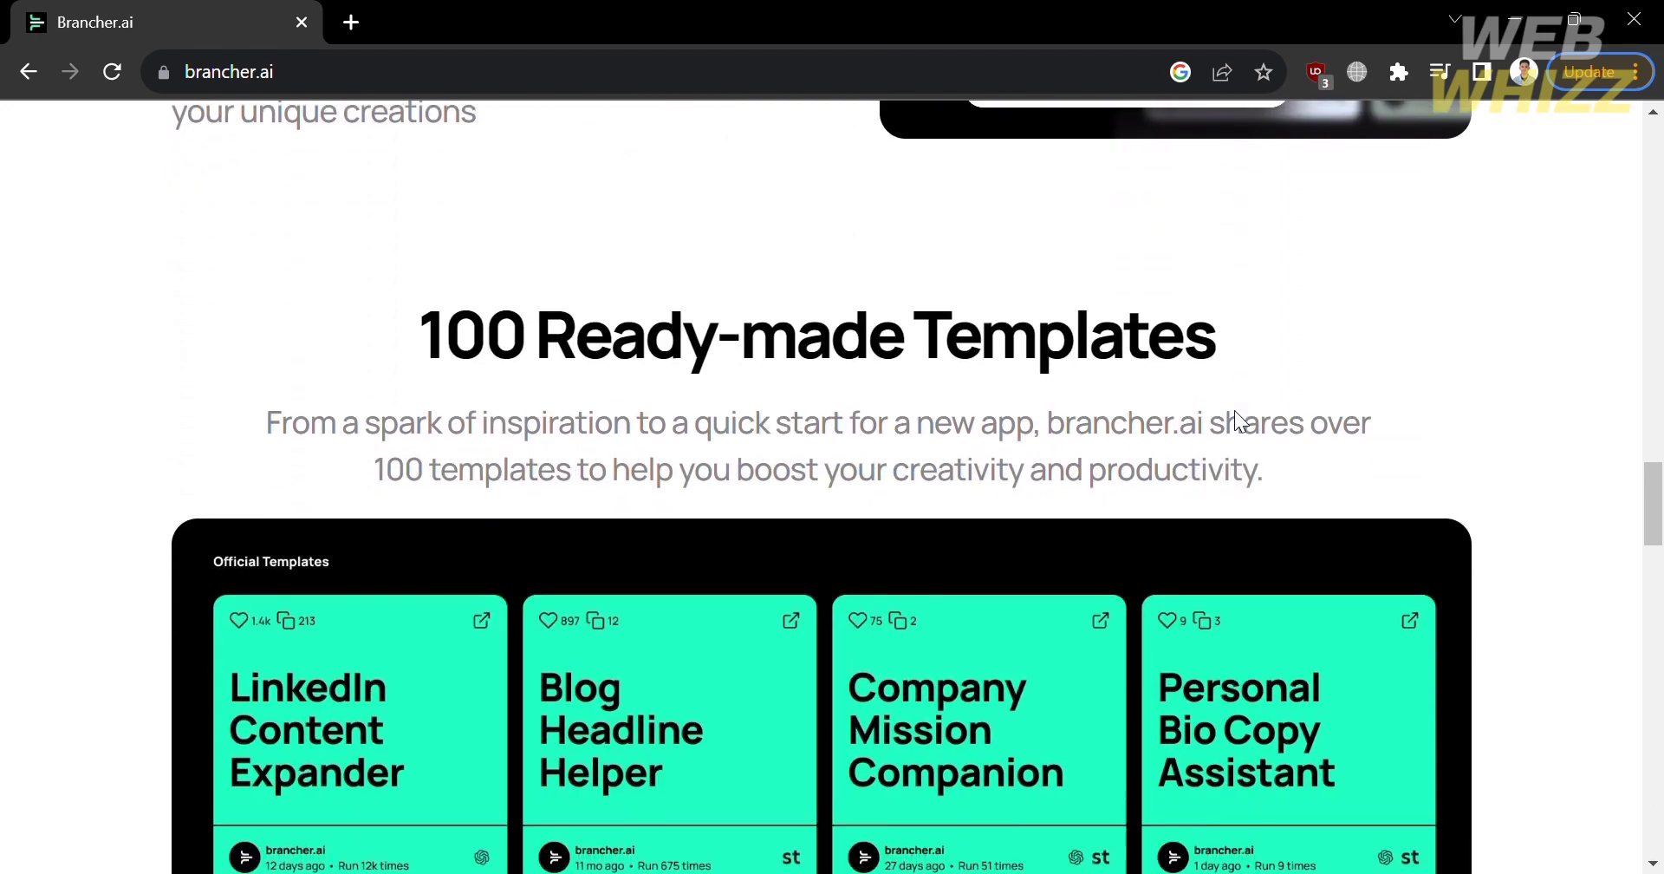
scroll(1234, 409, "down", 6)
scroll(1234, 409, "up", 3)
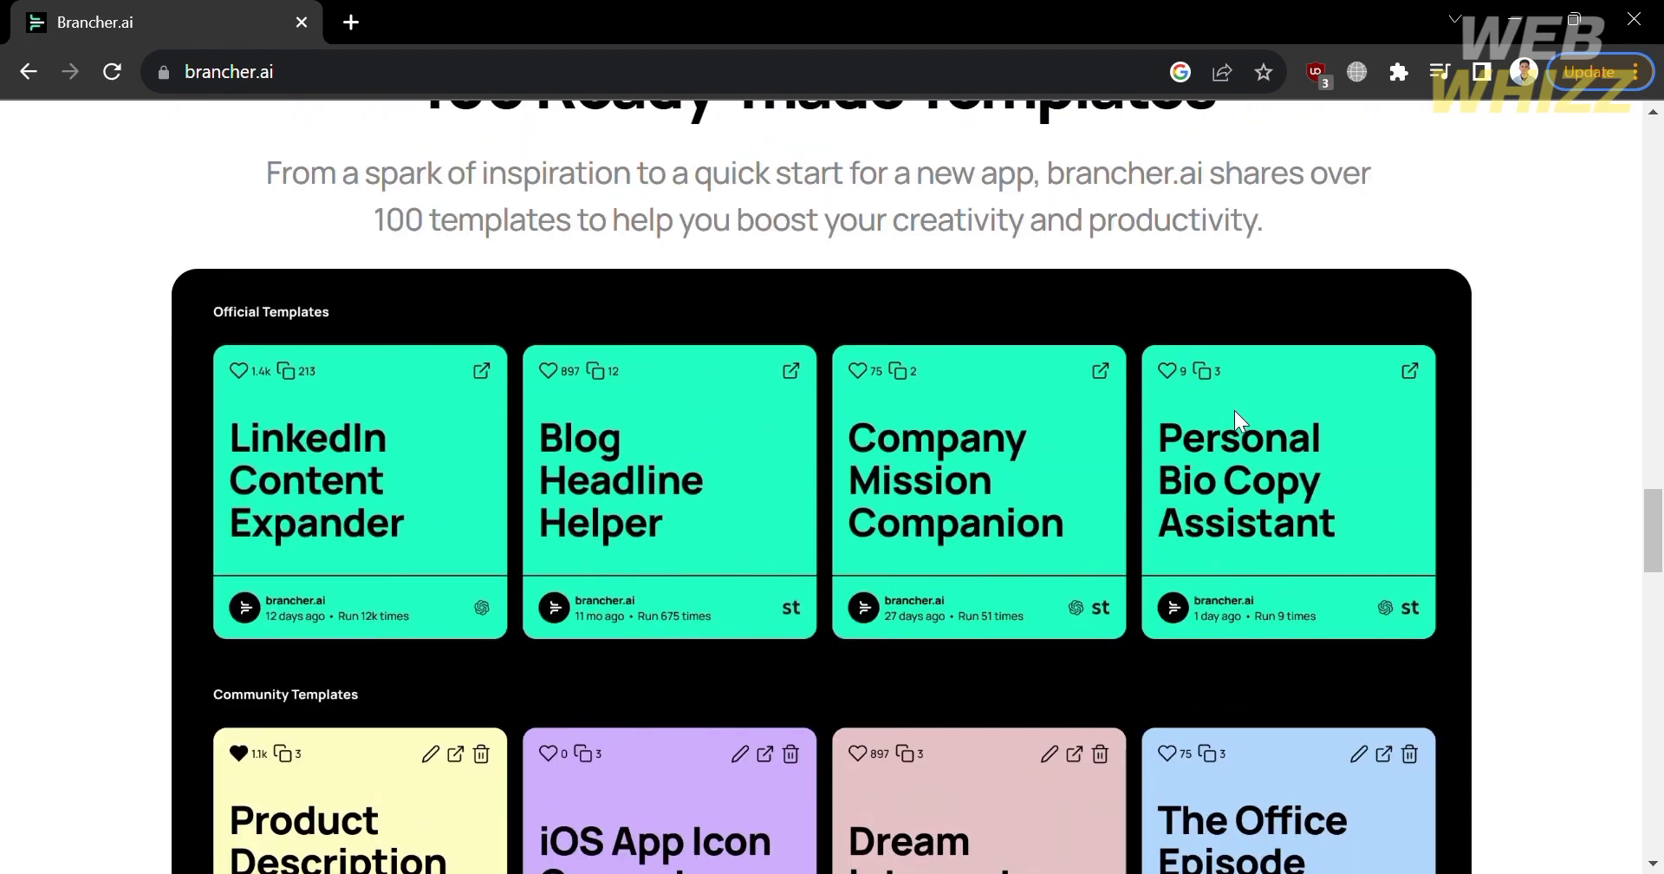
scroll(1234, 409, "up", 2)
scroll(1234, 409, "down", 8)
scroll(1234, 409, "down", 10)
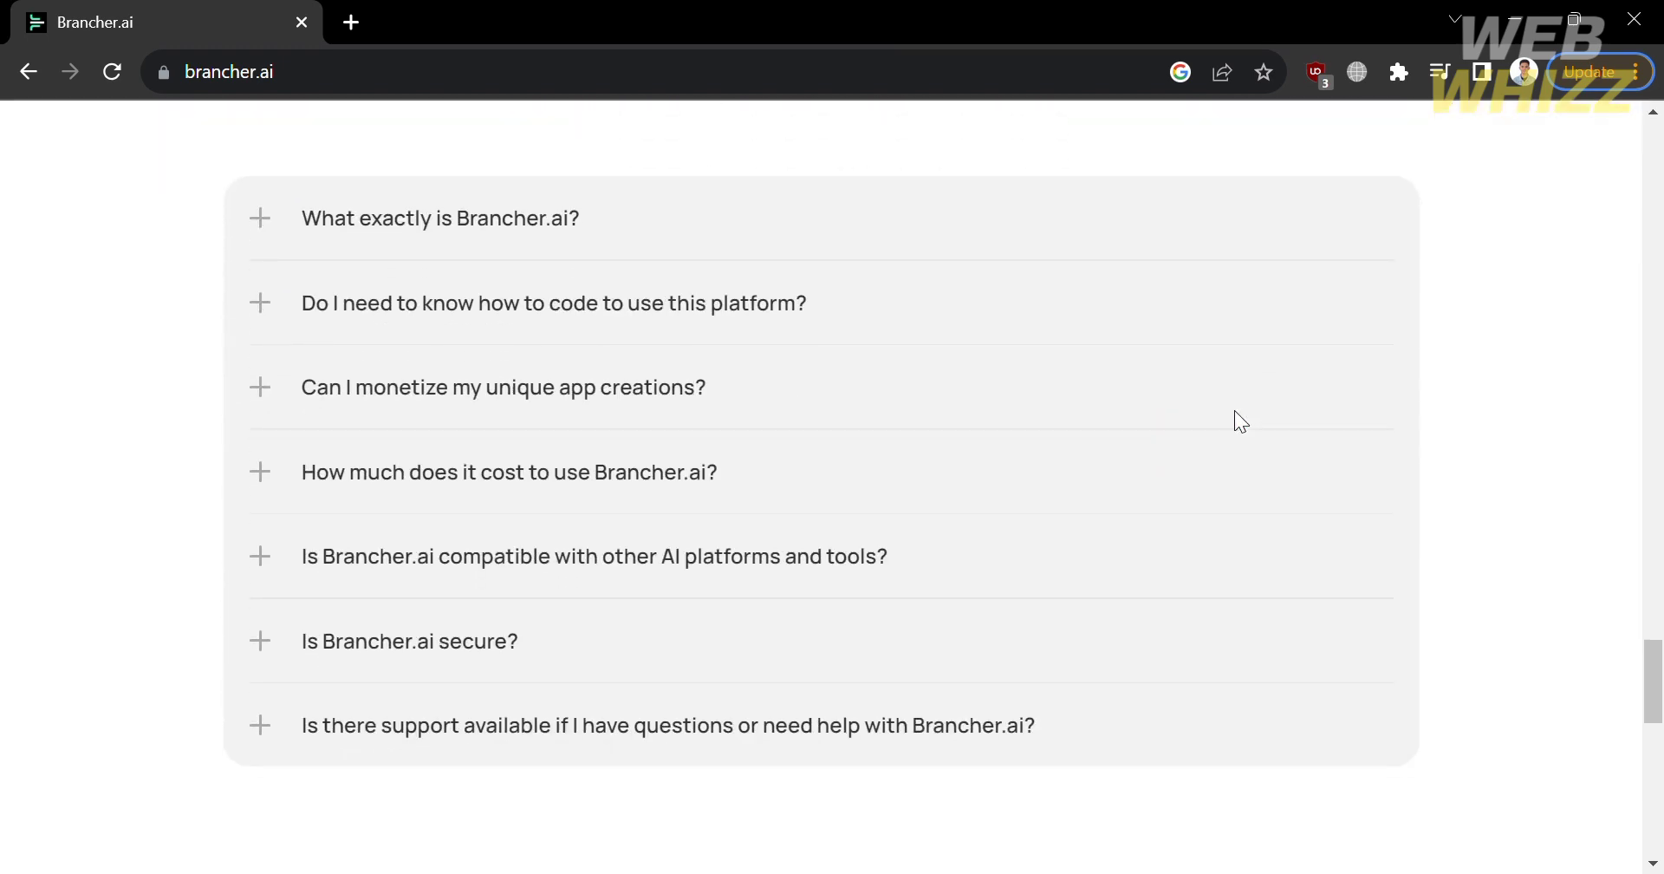
scroll(1234, 409, "up", 5)
scroll(1235, 409, "down", 1)
scroll(1234, 409, "down", 15)
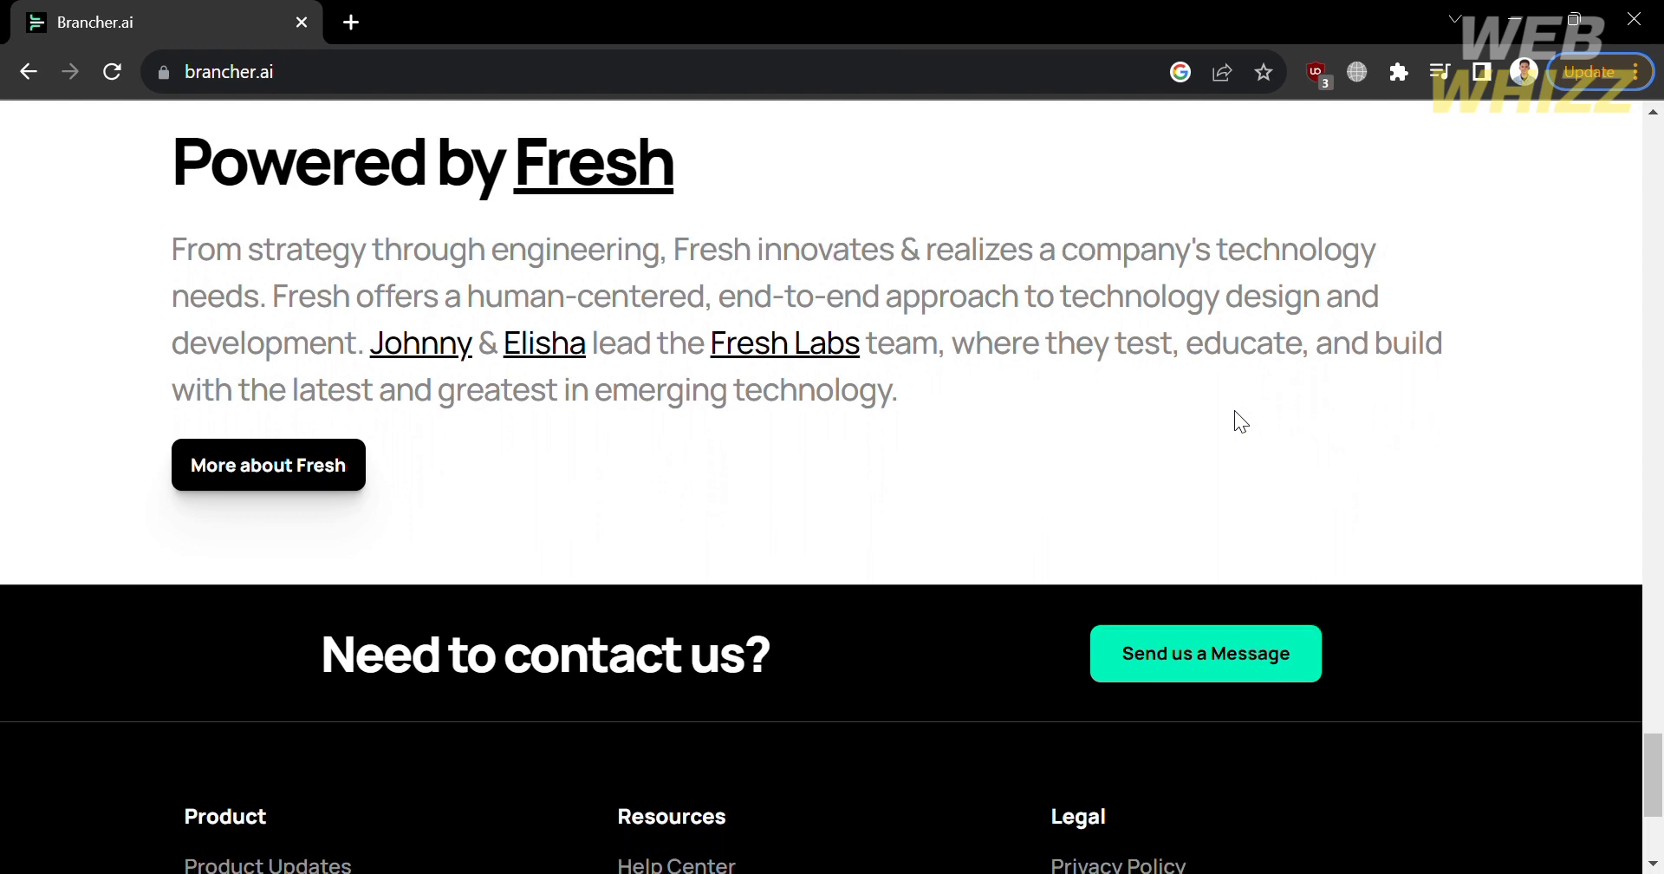
scroll(1235, 412, "down", 4)
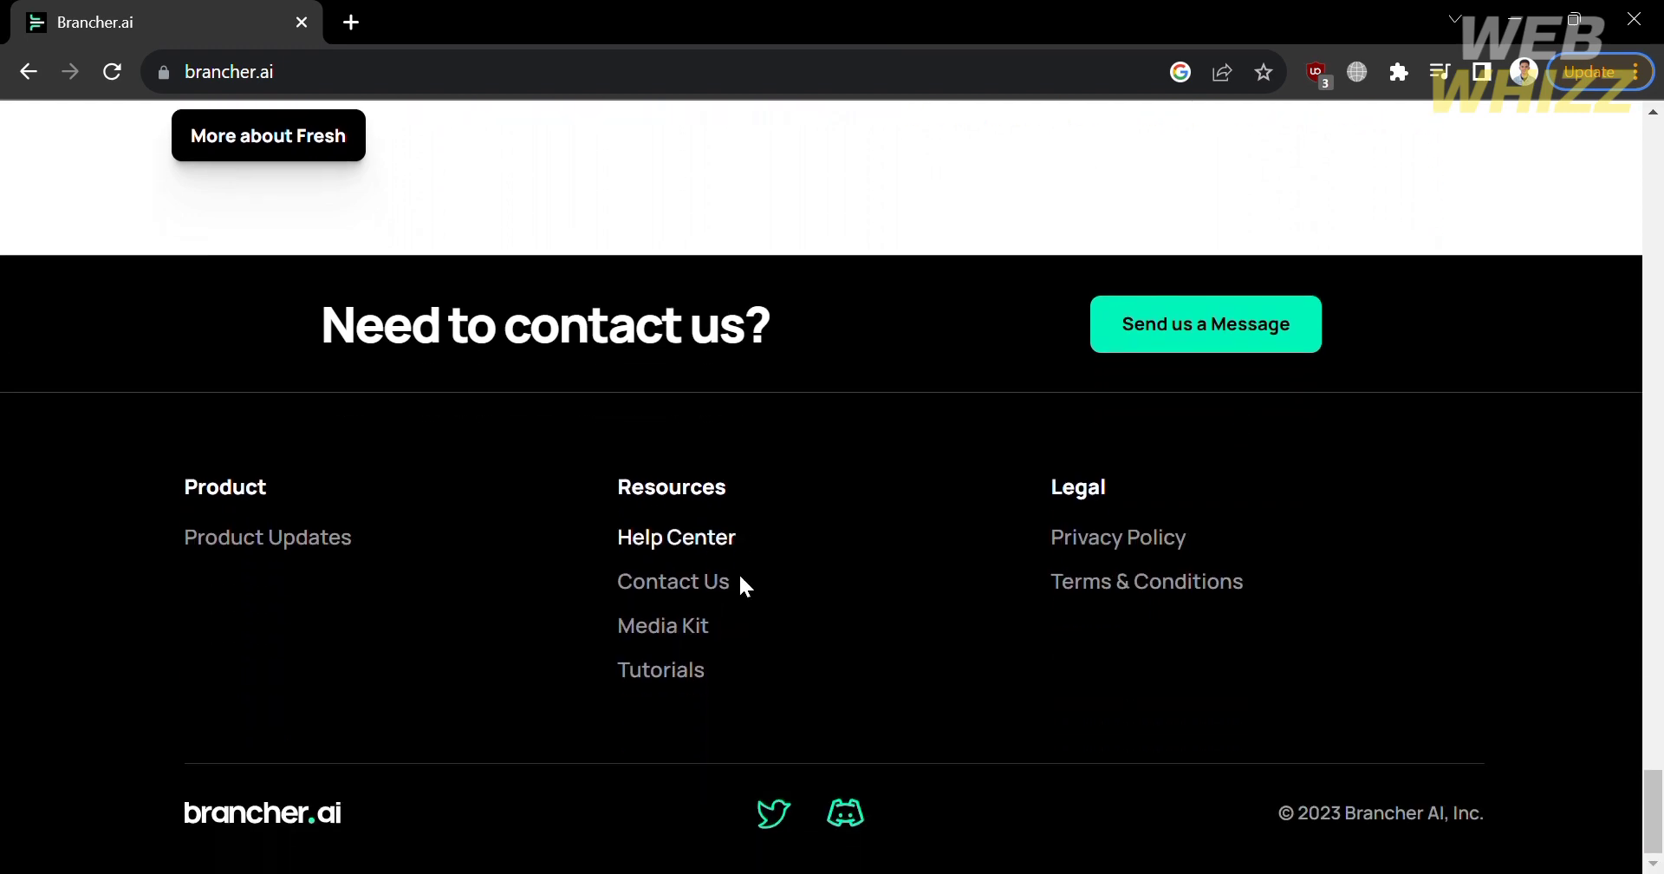
scroll(1339, 641, "up", 2)
scroll(1341, 635, "up", 4)
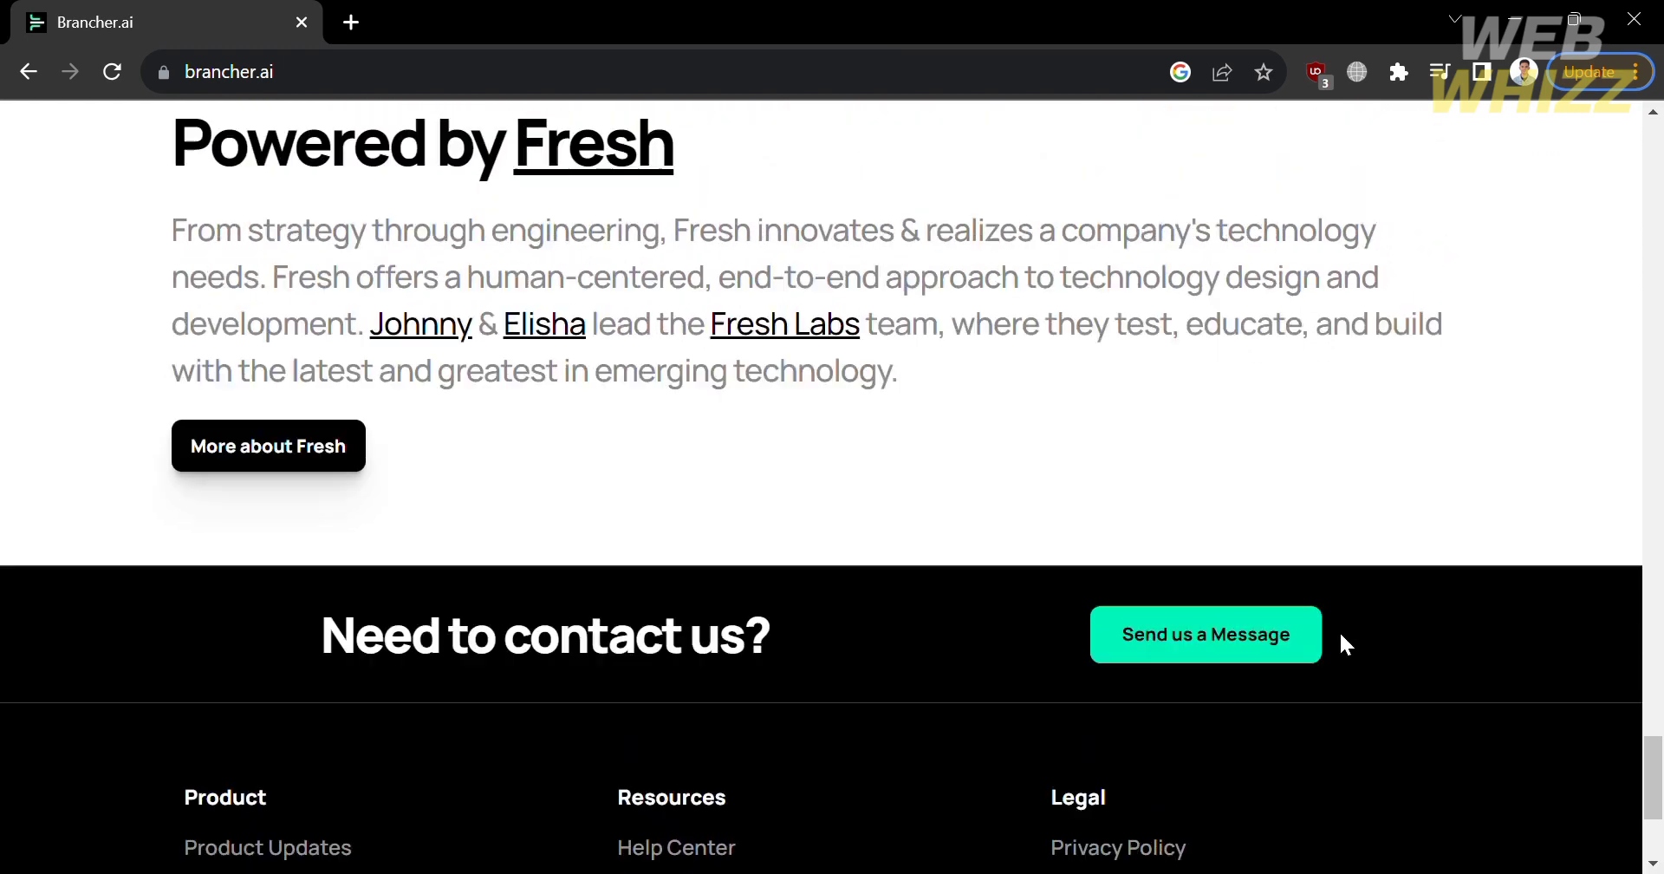
scroll(1339, 641, "up", 5)
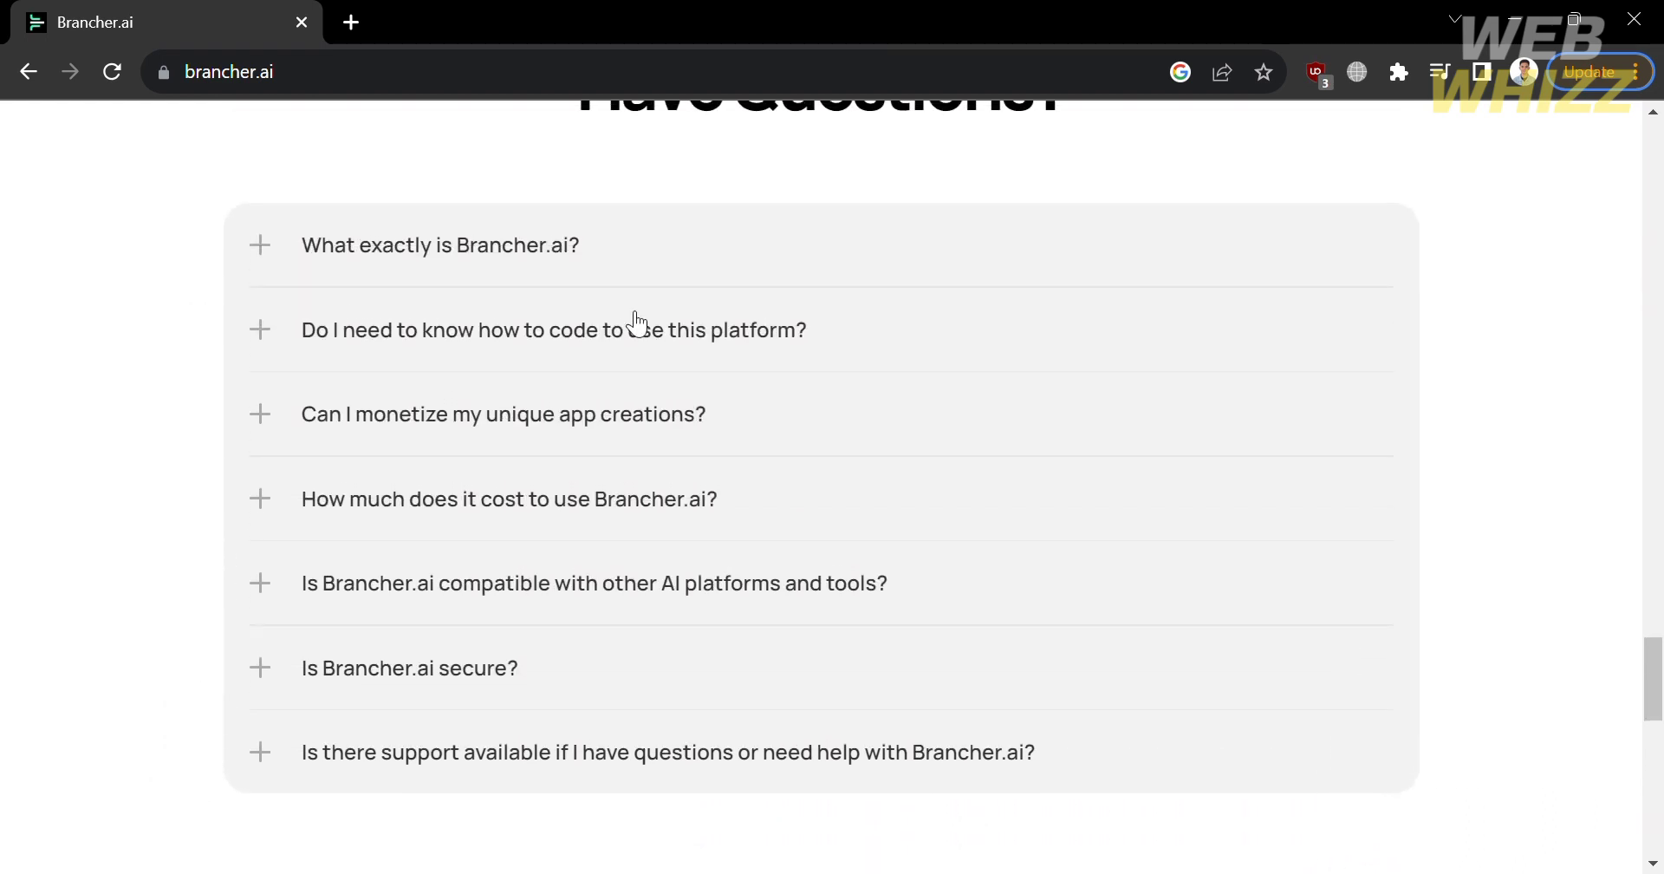
Expand the FAQ answers on what Brancher.ai is, monetizing, cost and coding, then return to the top
left_click(574, 270)
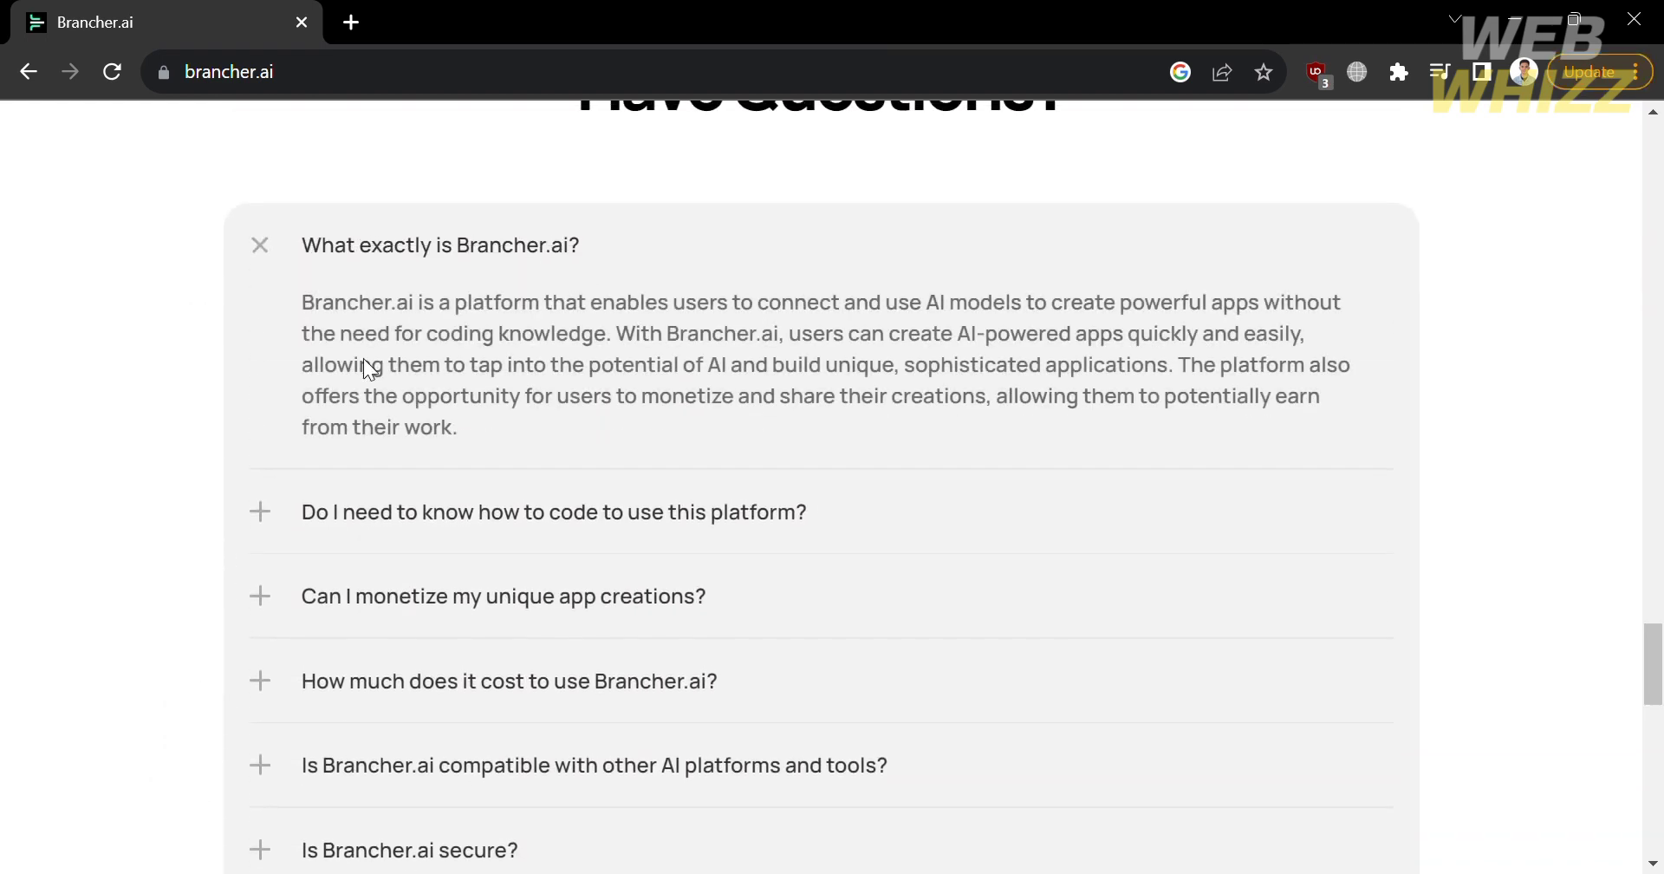
scroll(1378, 492, "down", 3)
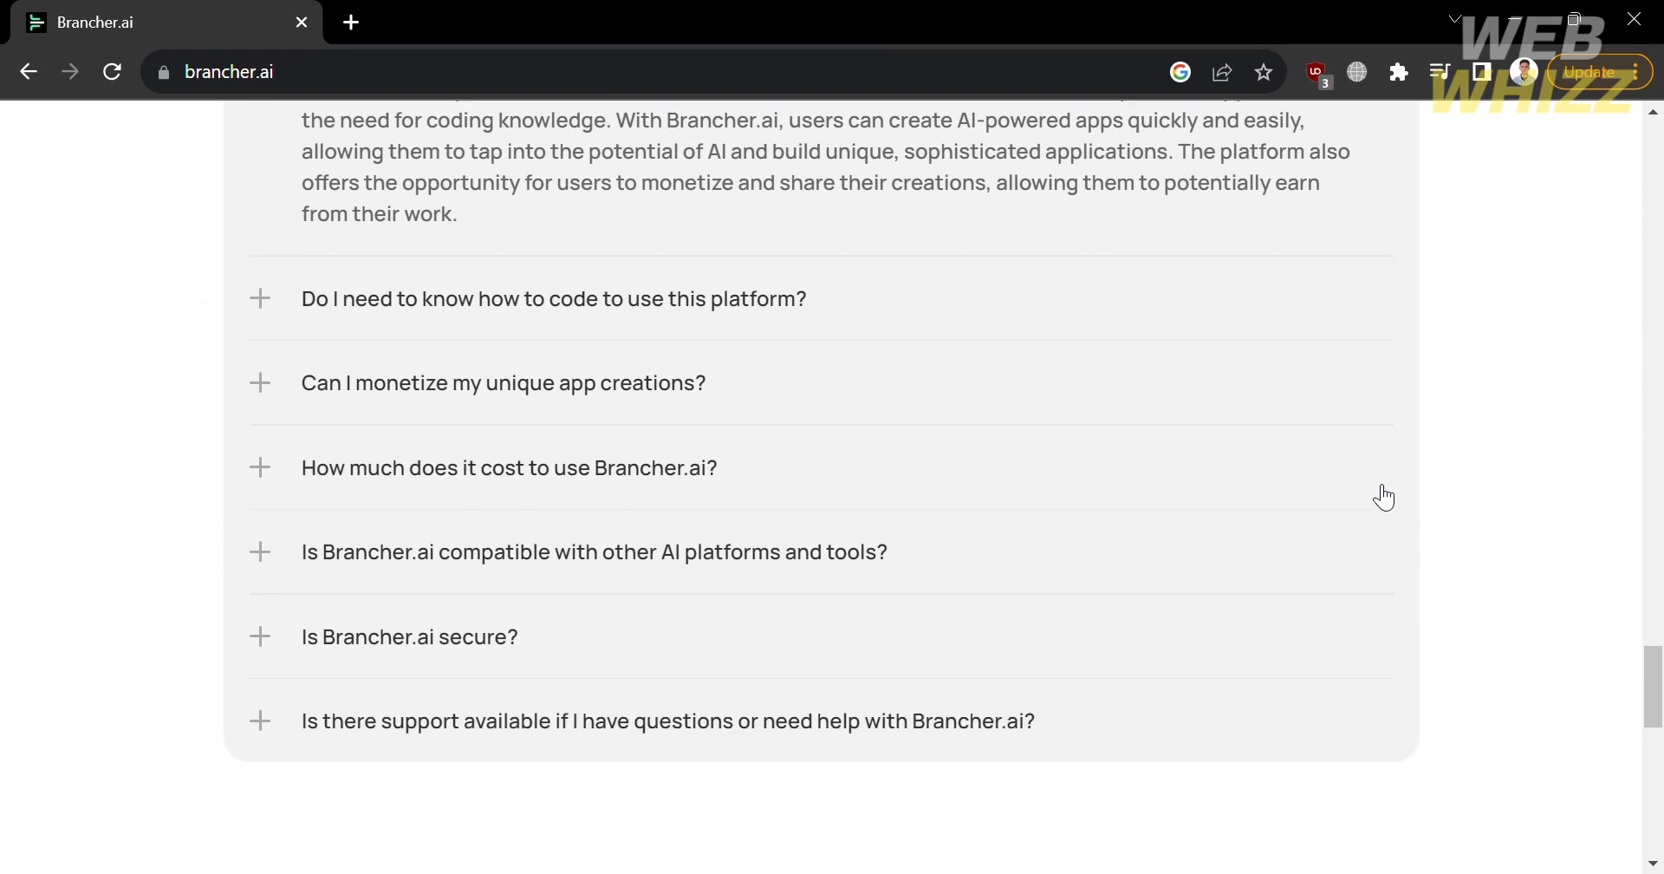
left_click(873, 313)
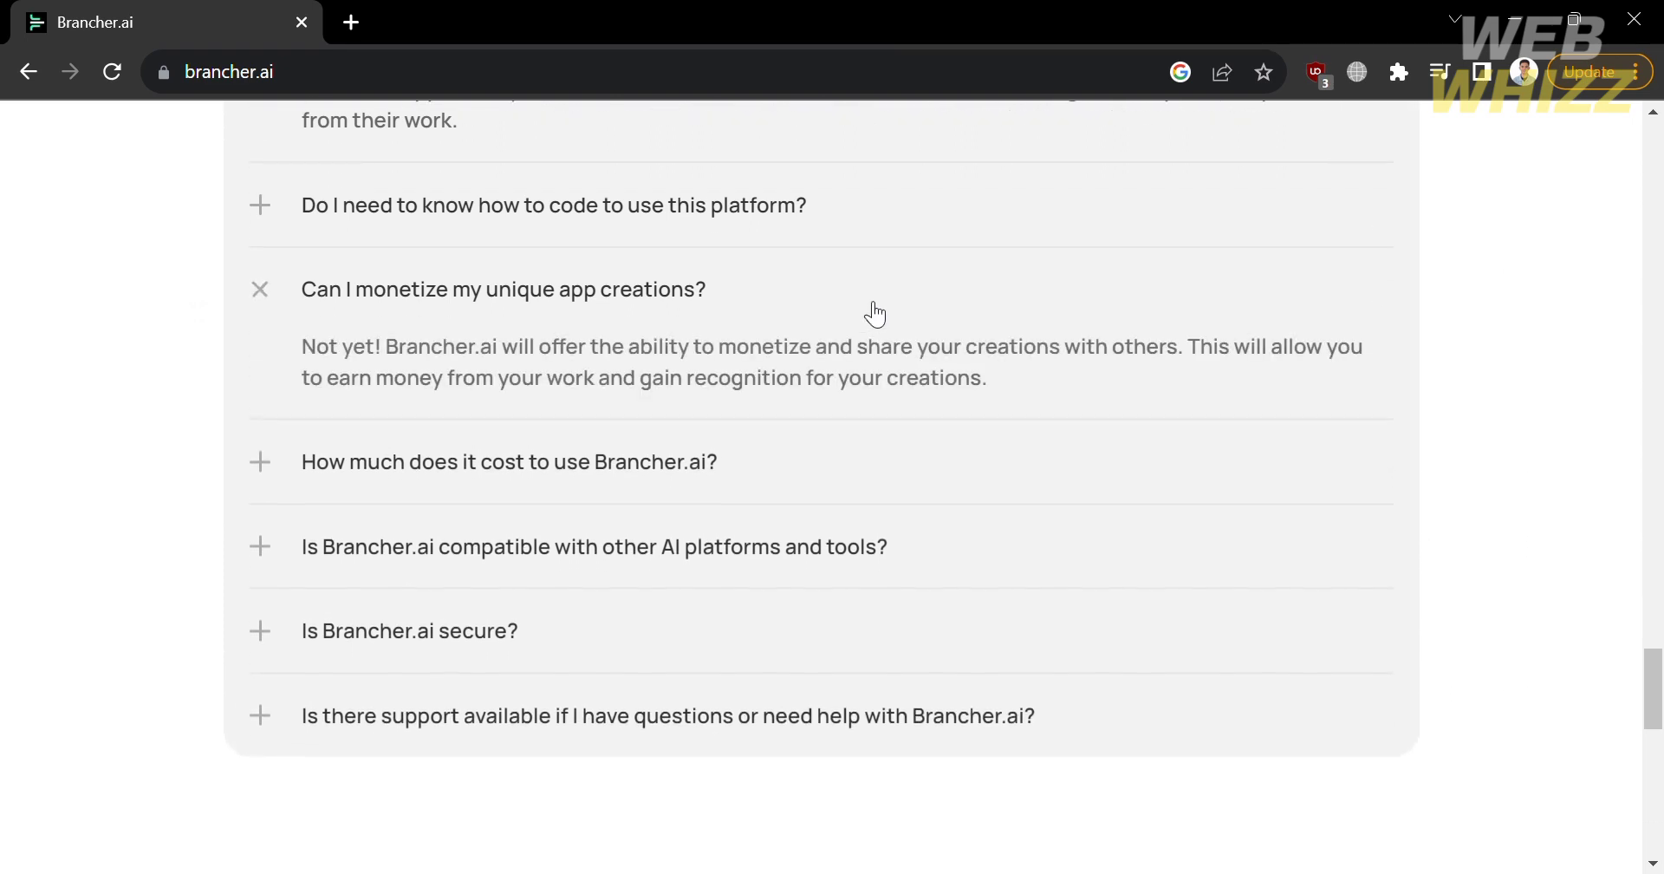
left_click(890, 461)
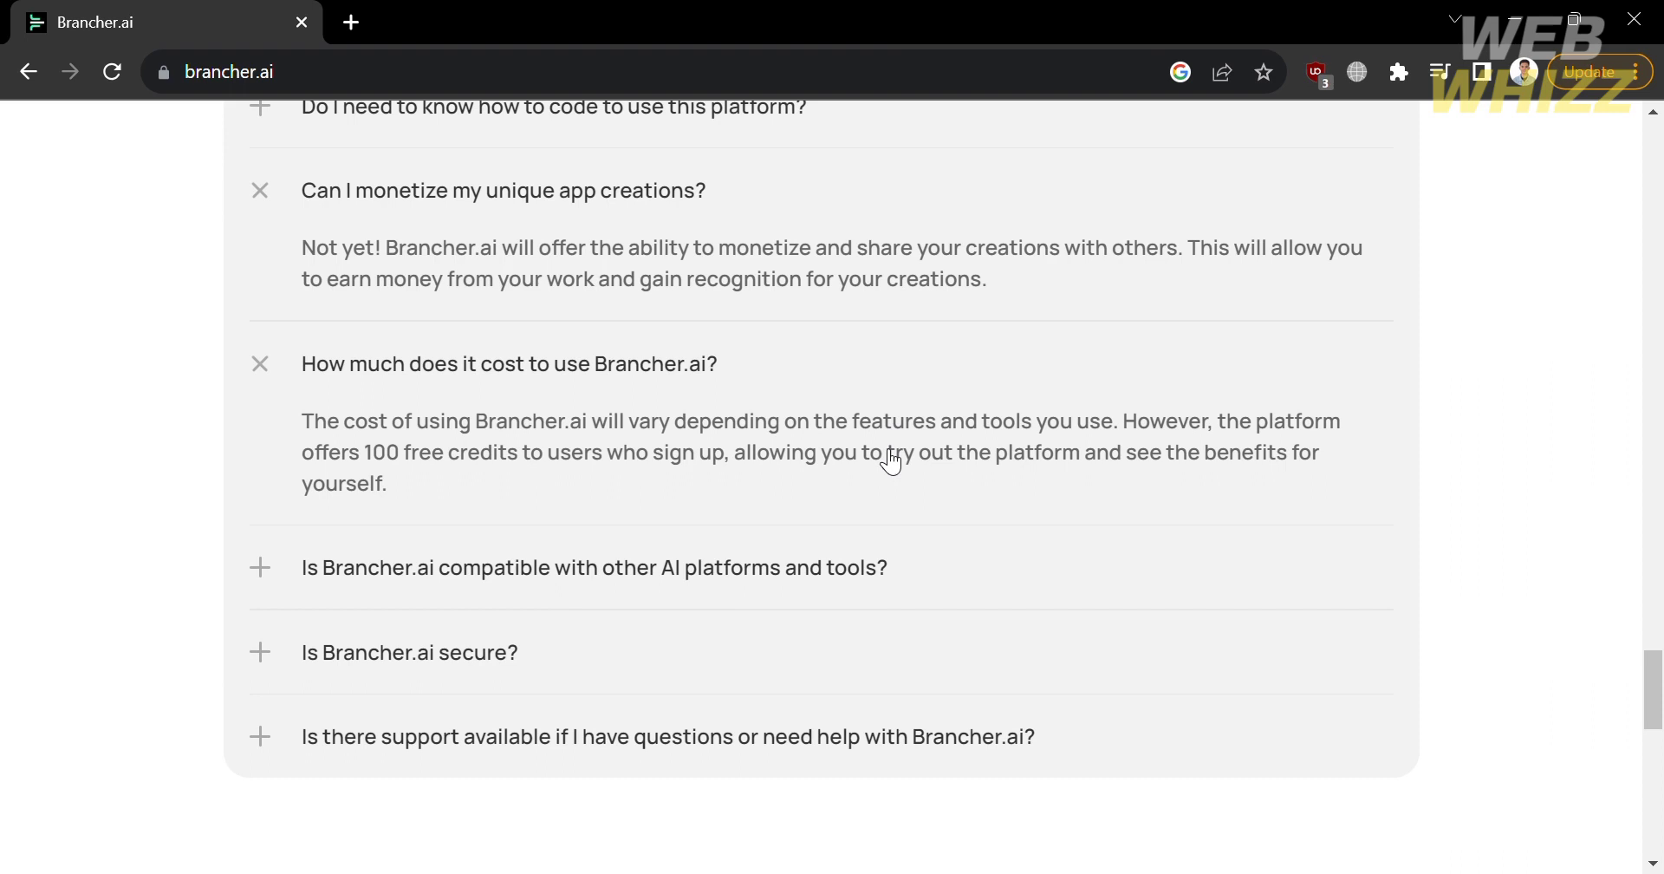
scroll(1066, 459, "up", 2)
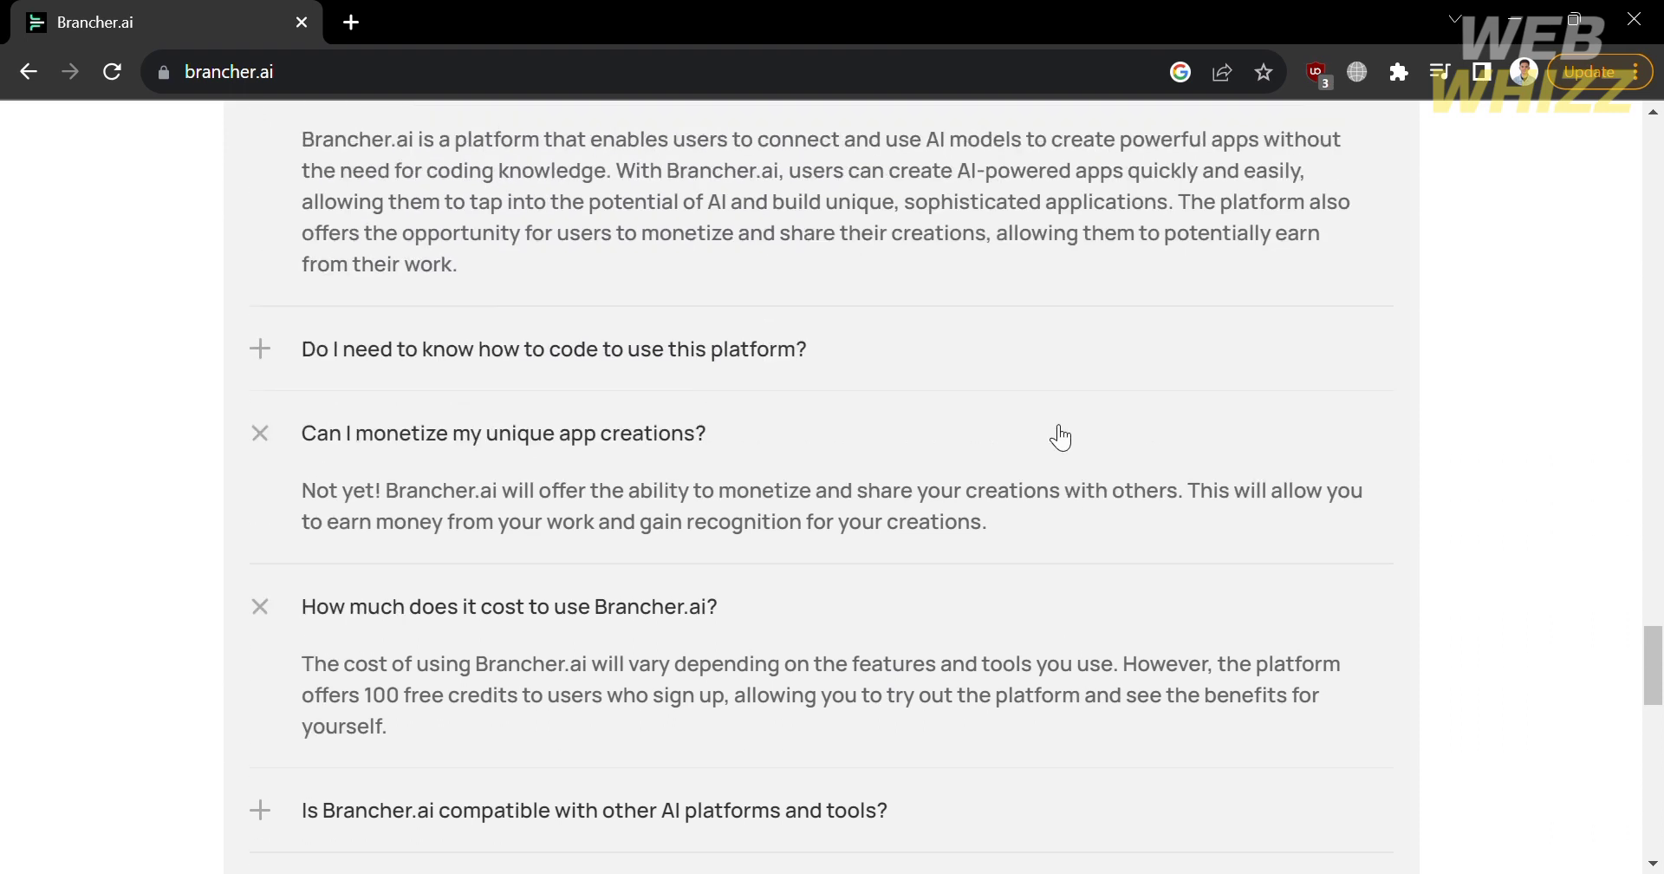
left_click(1007, 354)
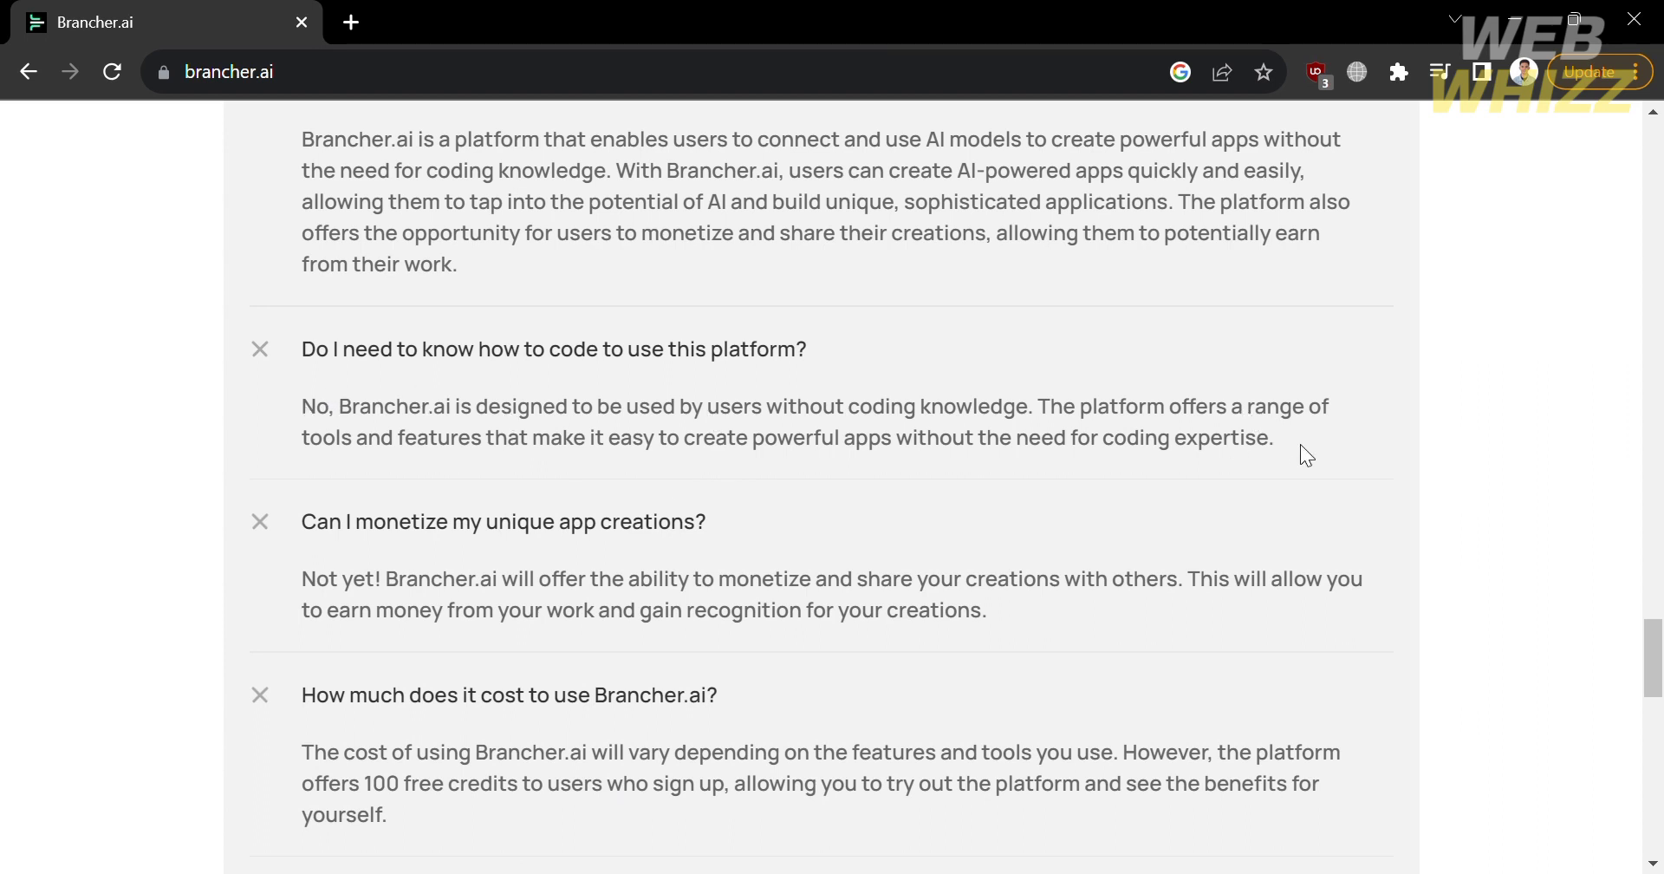
scroll(1500, 494, "up", 10)
scroll(1498, 486, "up", 10)
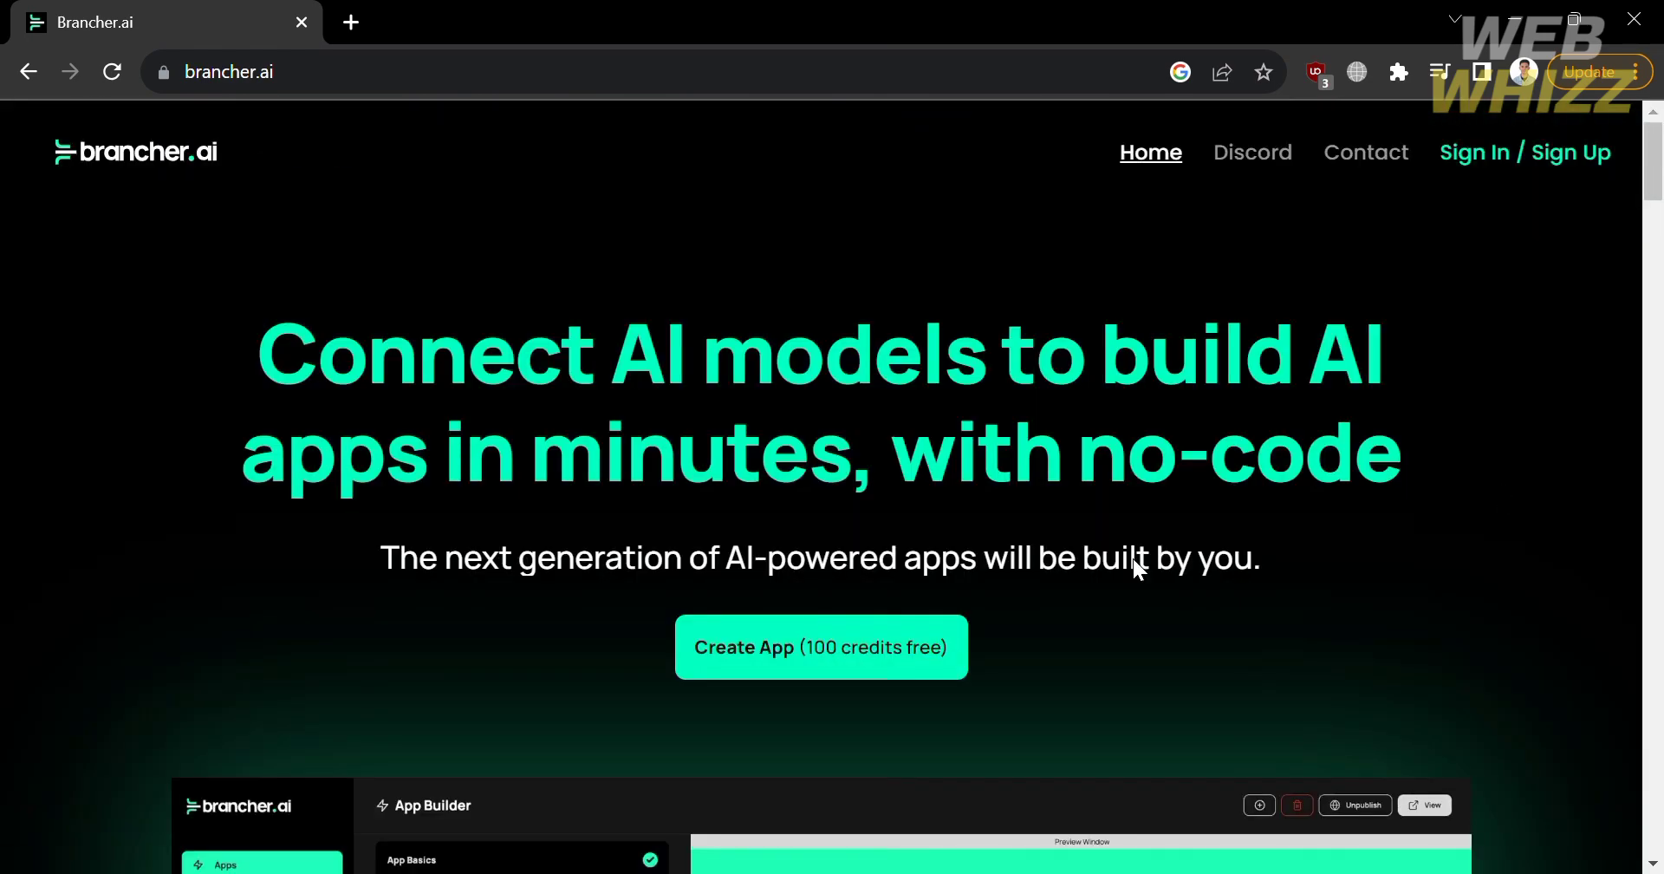
Sign in to Brancher.ai through Sign In / Sign Up with Continue with Google
left_click(1531, 167)
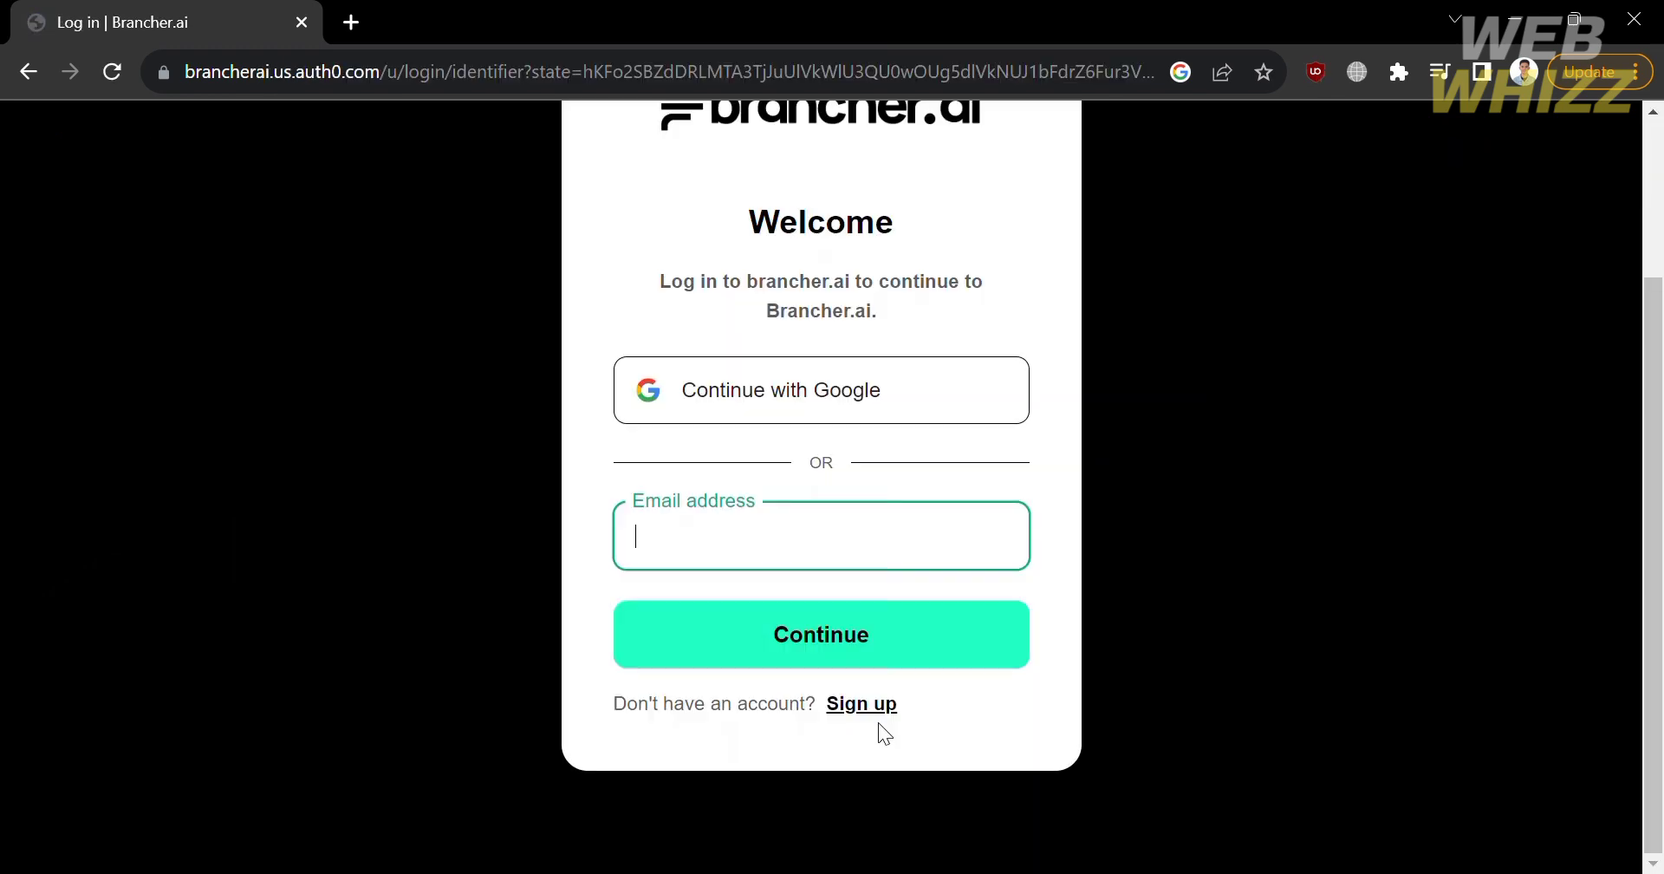
left_click(873, 414)
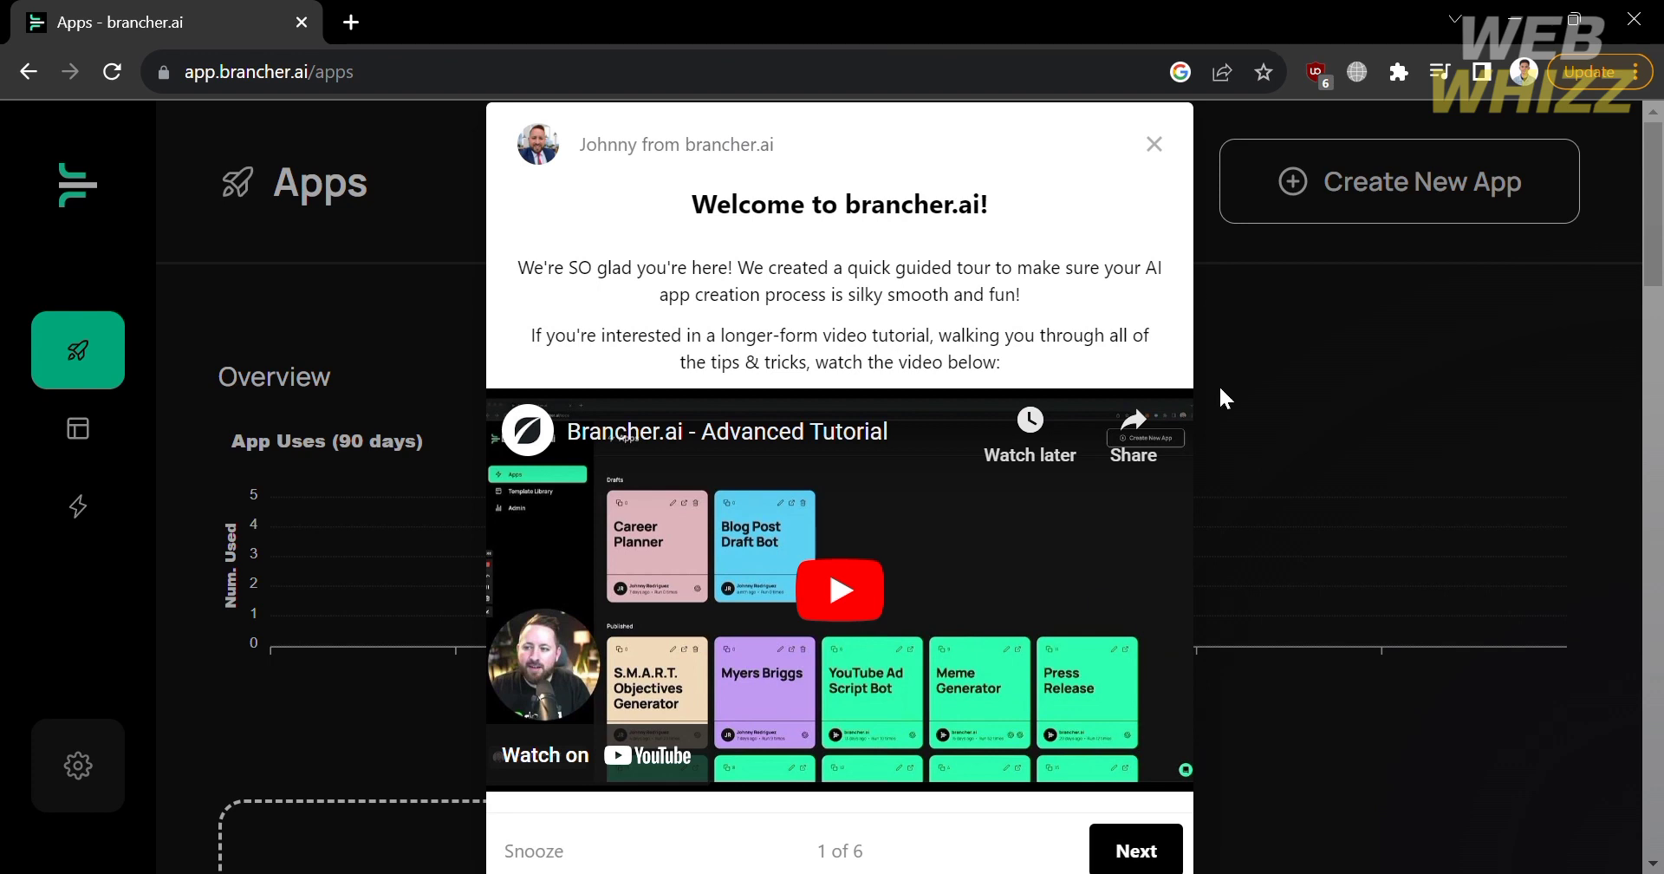
left_click(1158, 154)
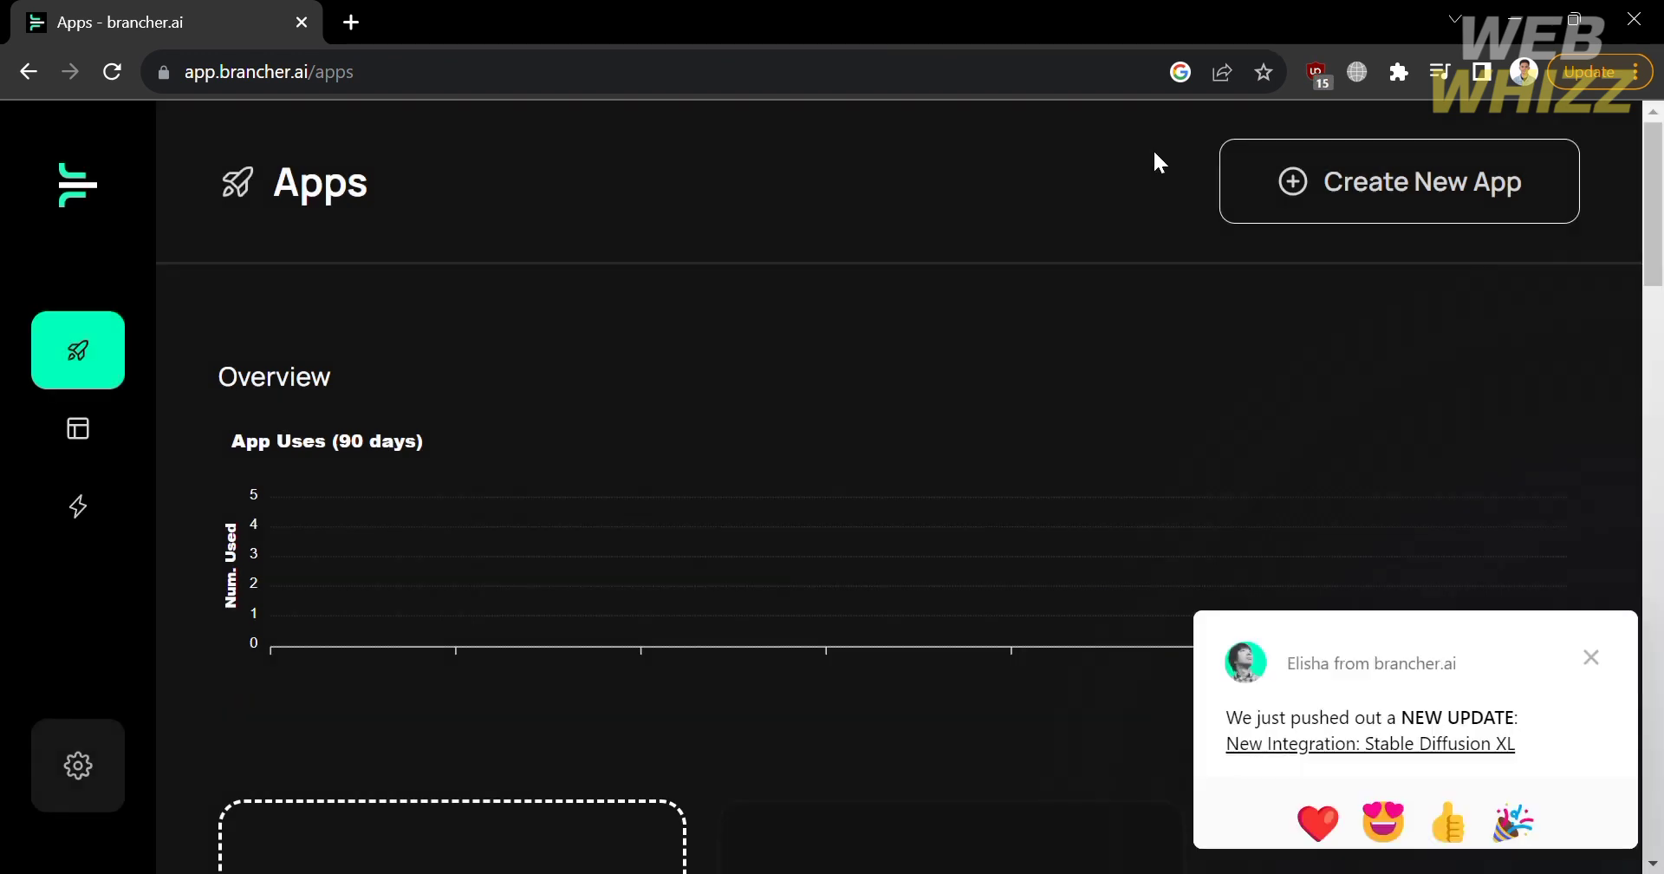
left_click(1592, 662)
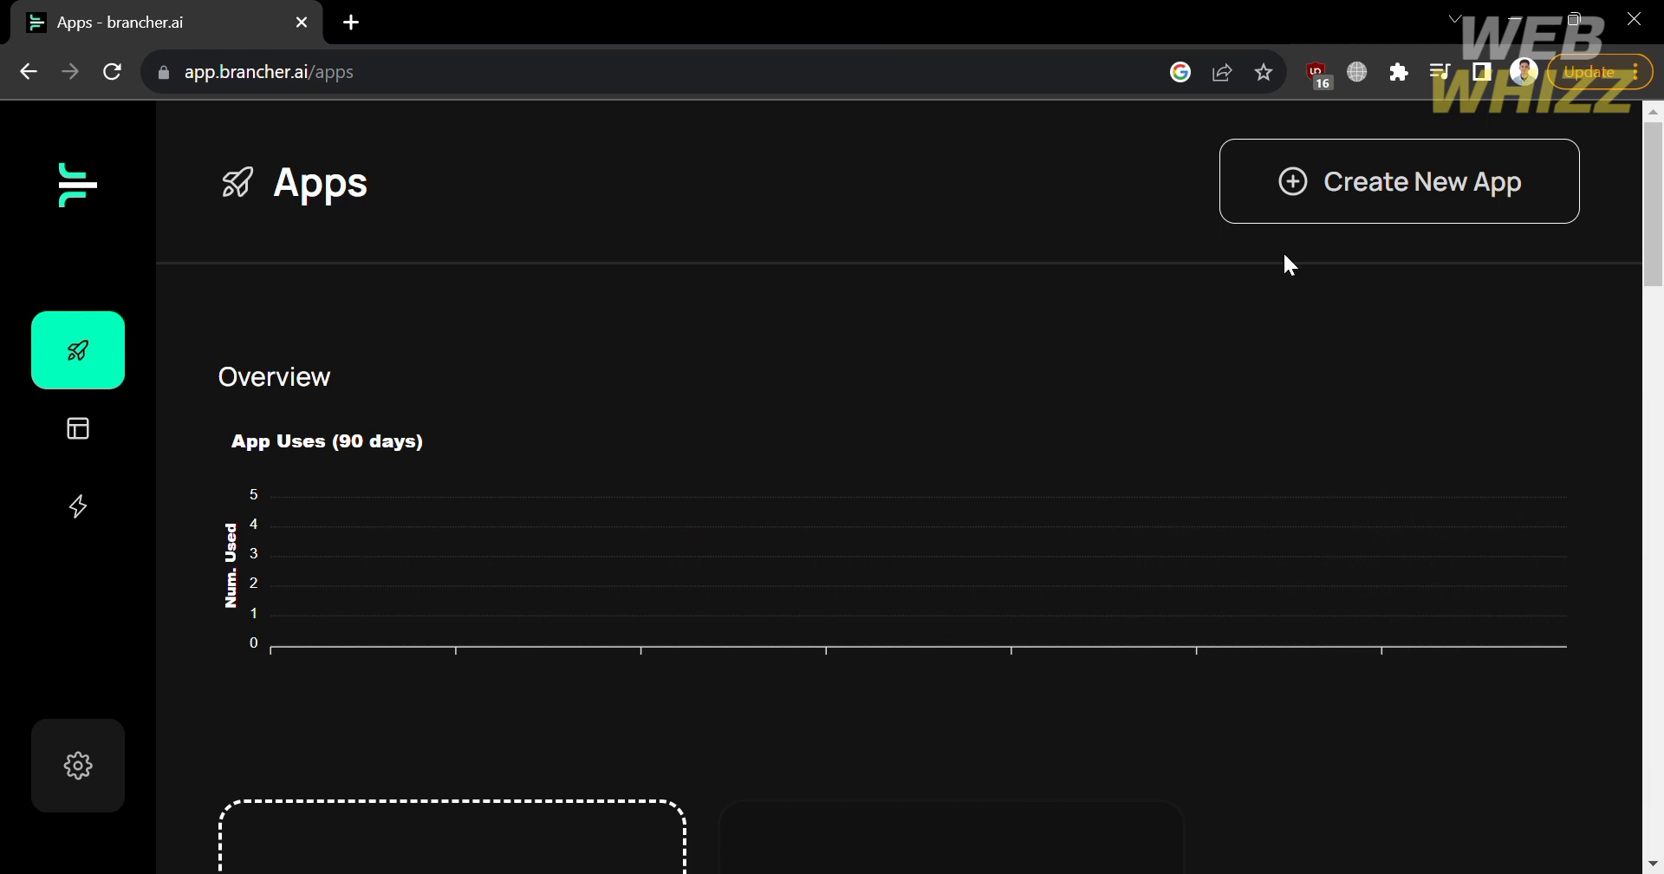
scroll(159, 446, "down", 2)
scroll(160, 446, "up", 1)
scroll(159, 447, "down", 3)
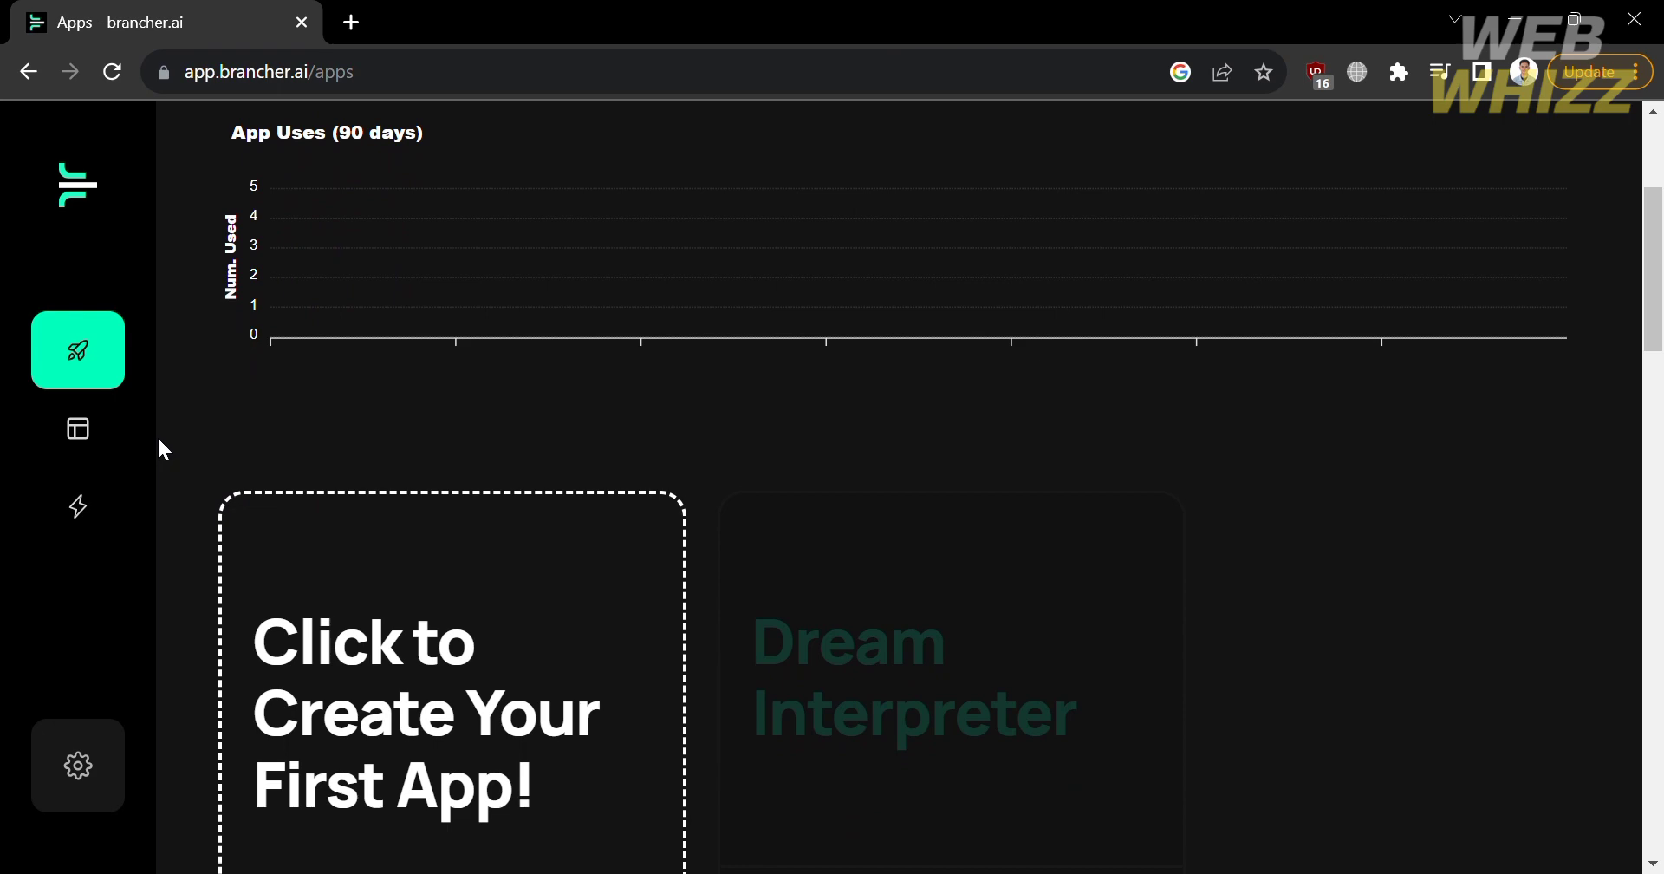
scroll(498, 271, "down", 3)
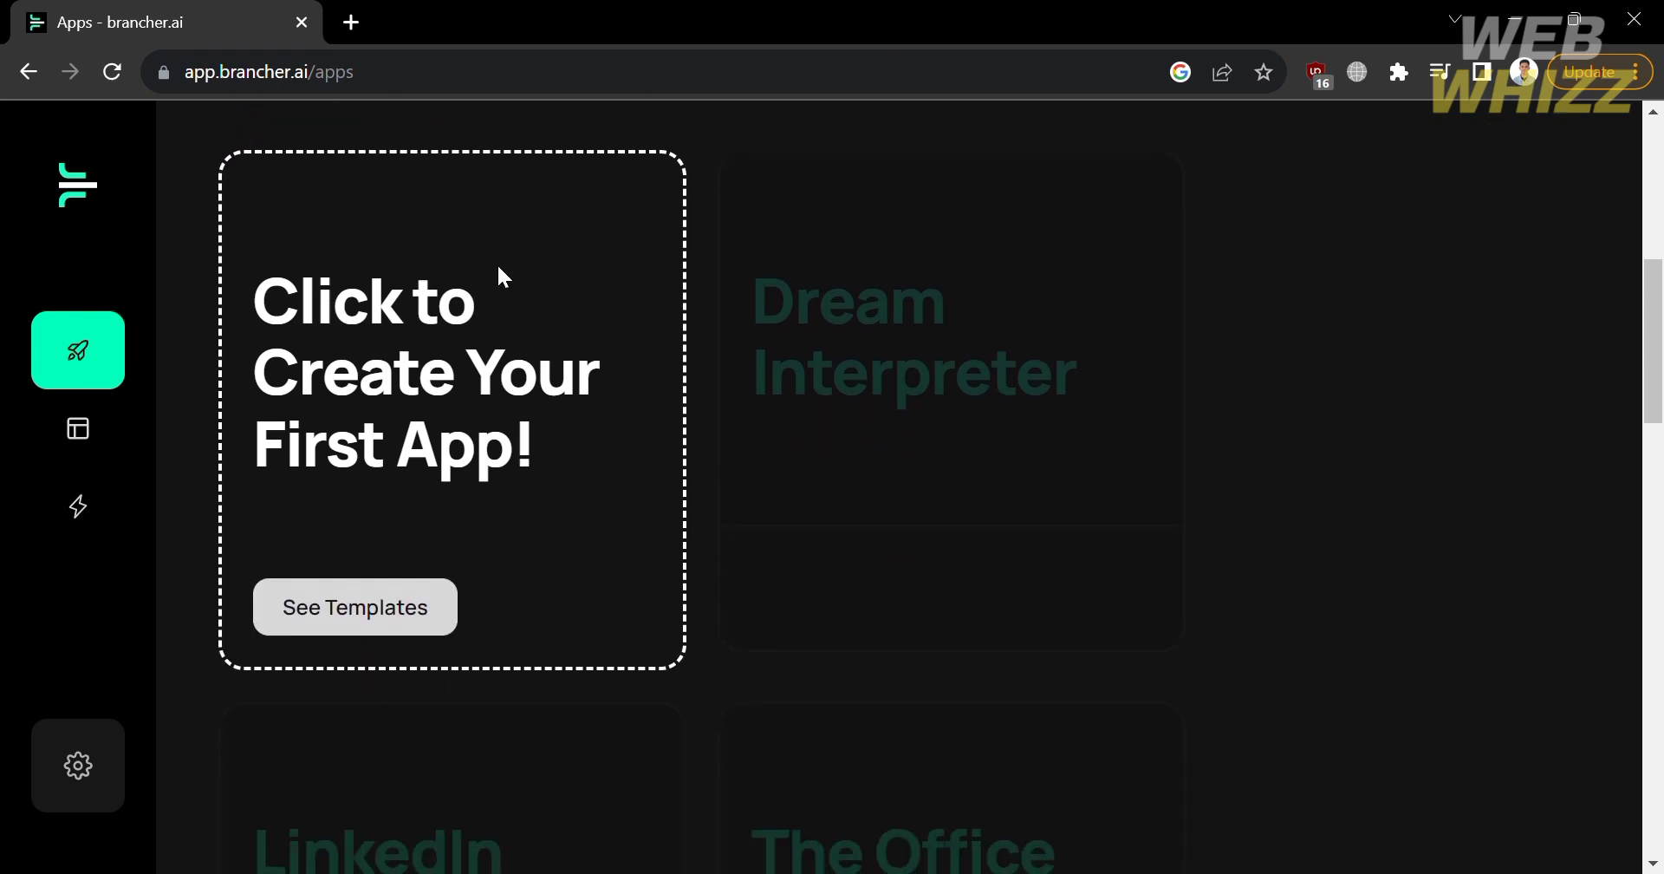
scroll(887, 512, "down", 1)
scroll(888, 511, "down", 12)
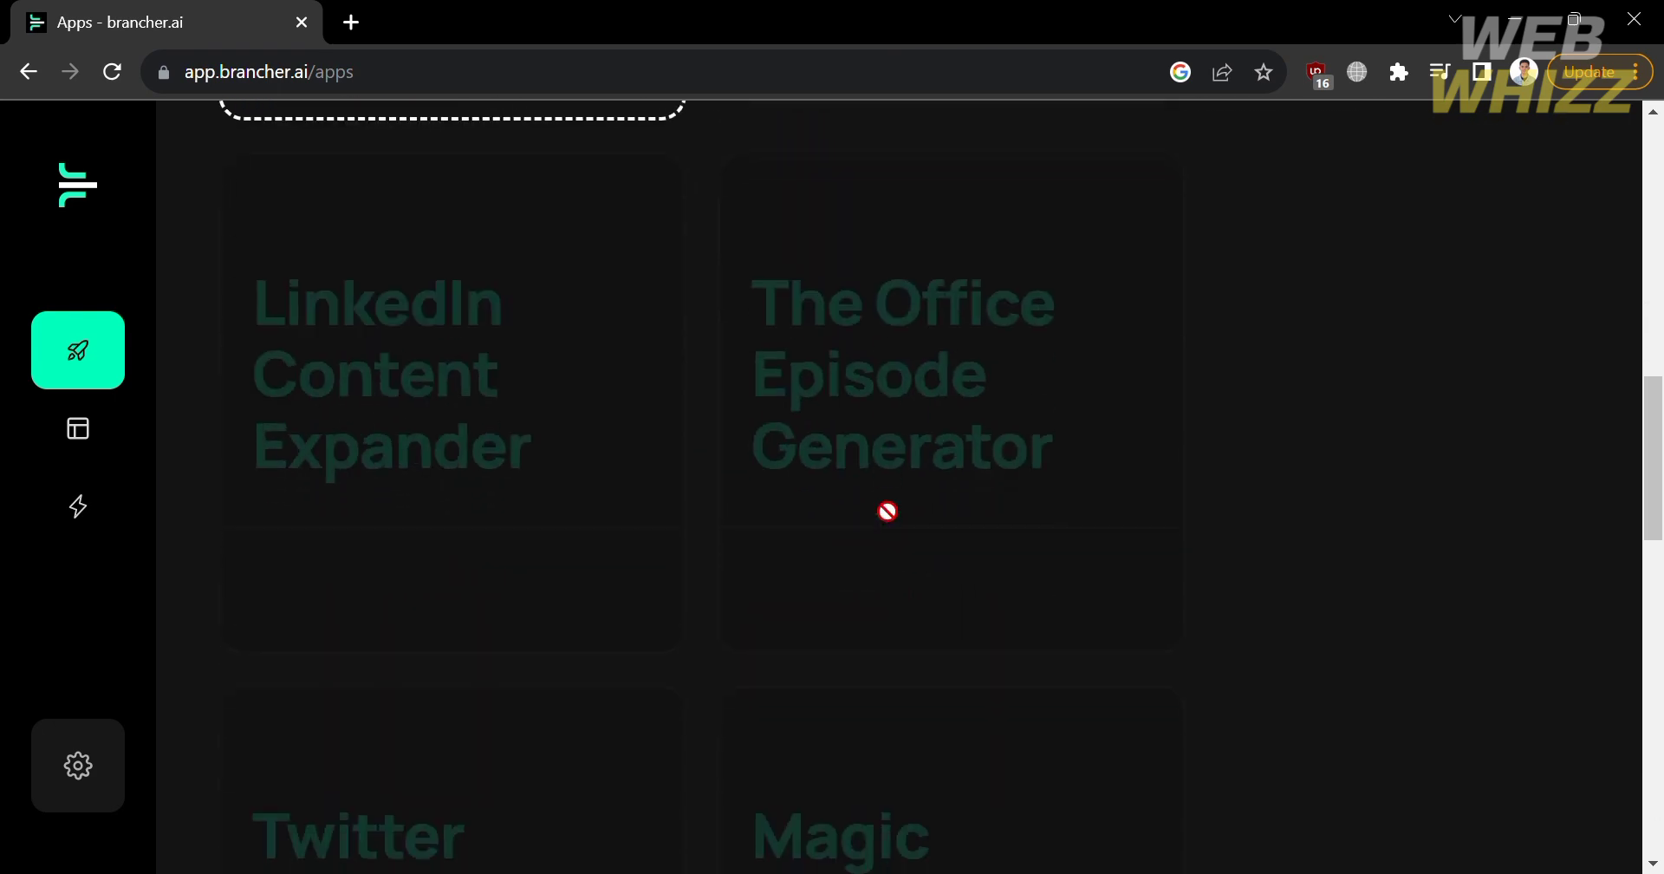
scroll(883, 511, "up", 15)
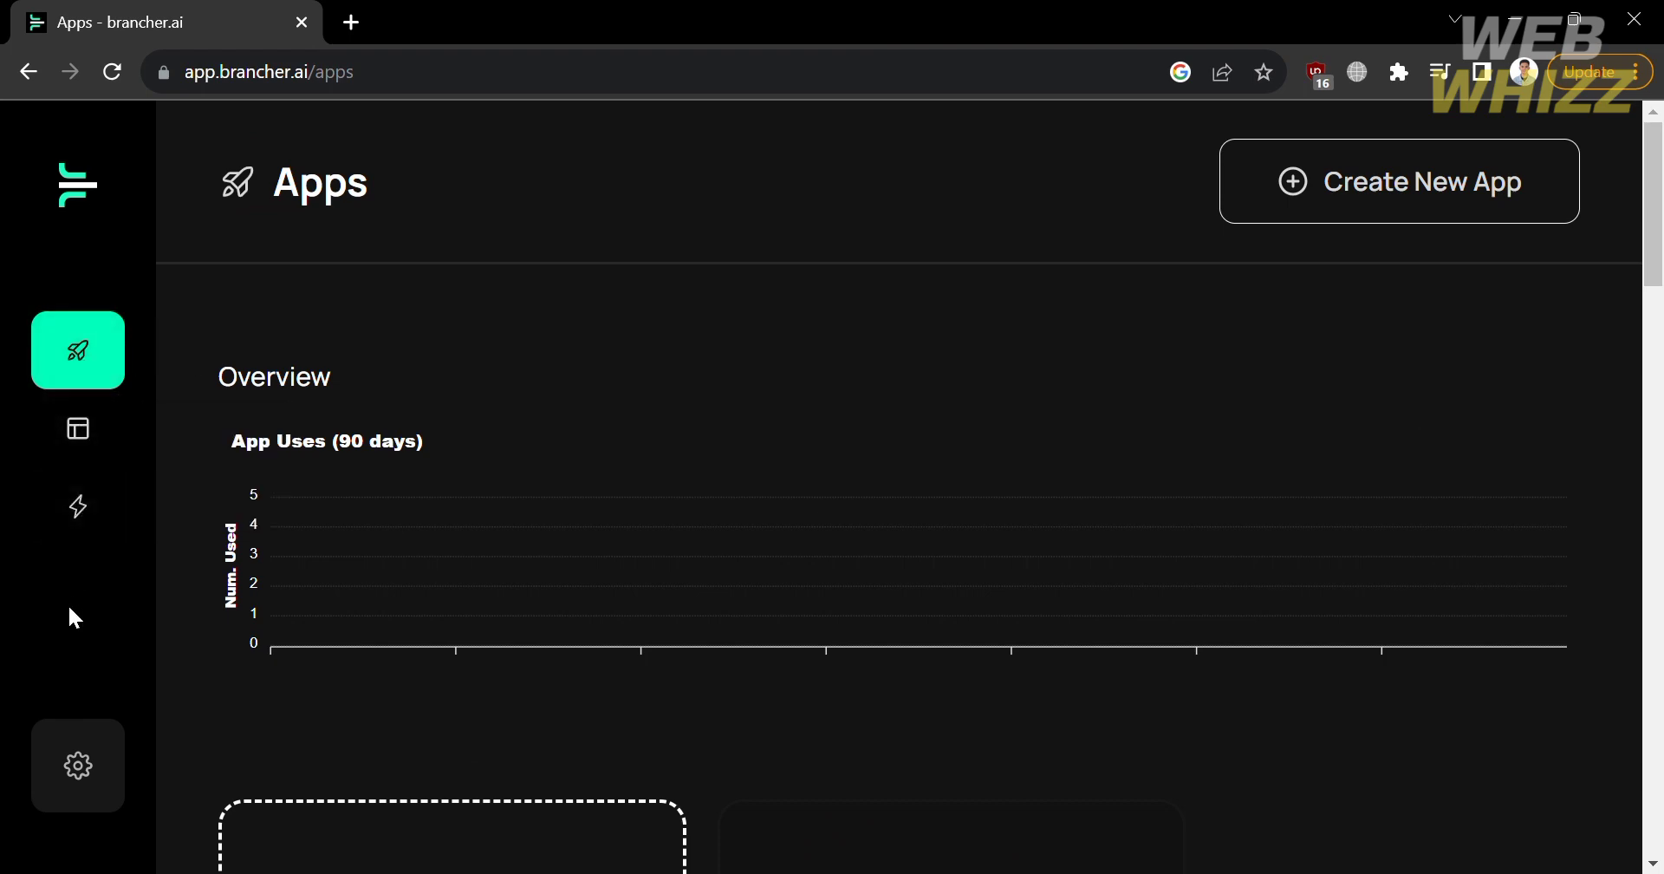
left_click(87, 520)
scroll(774, 636, "down", 2)
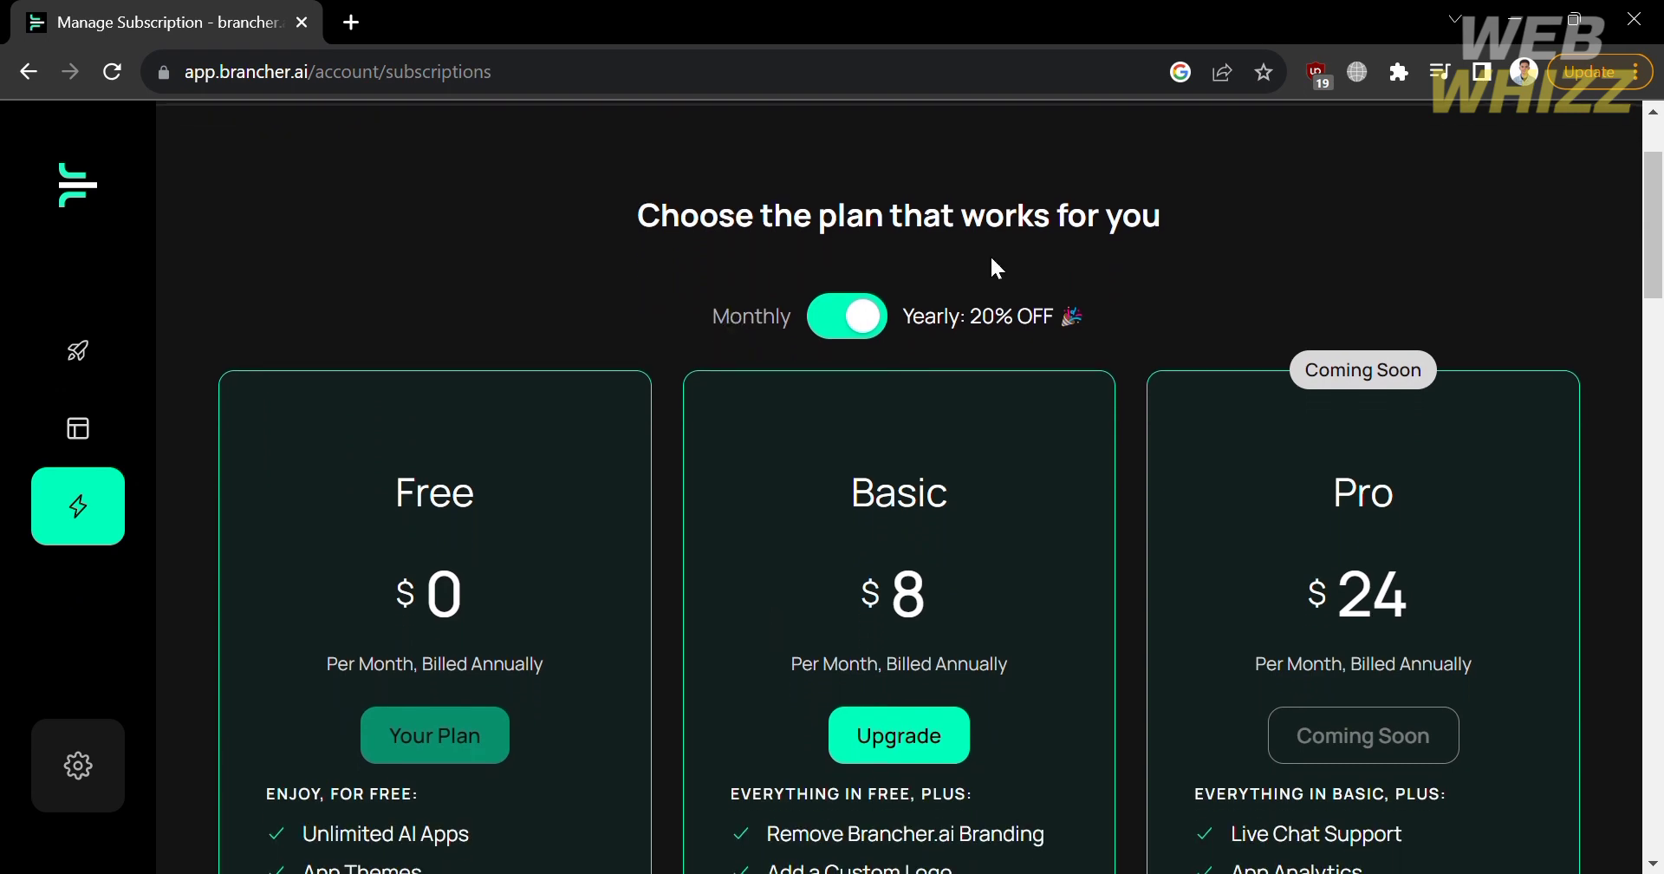
scroll(919, 517, "down", 1)
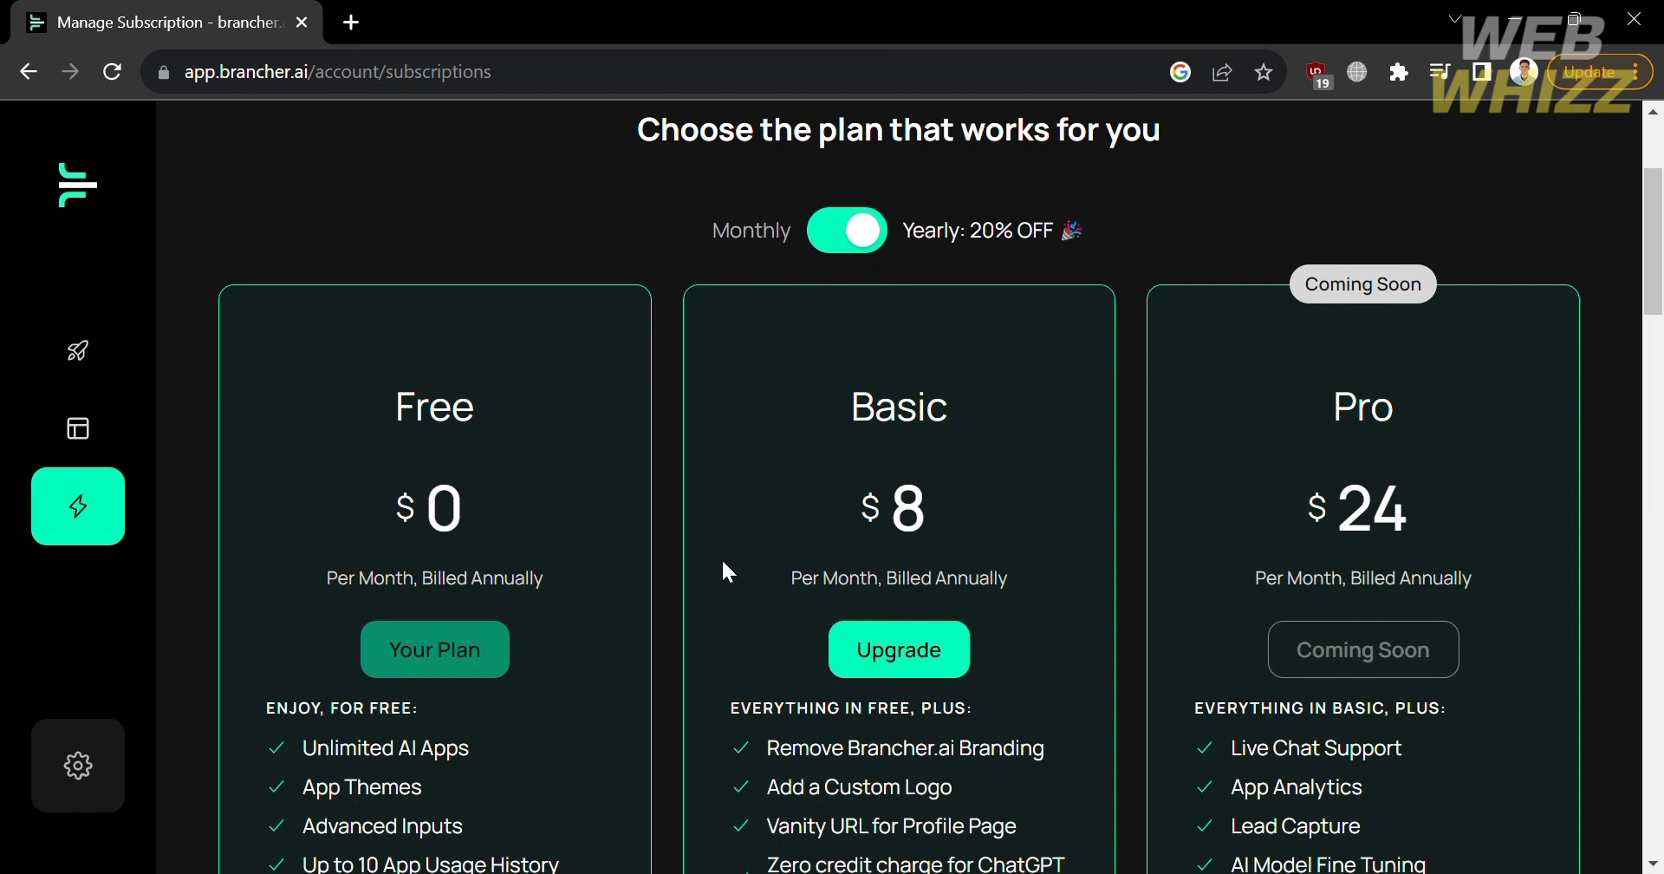
scroll(721, 558, "down", 2)
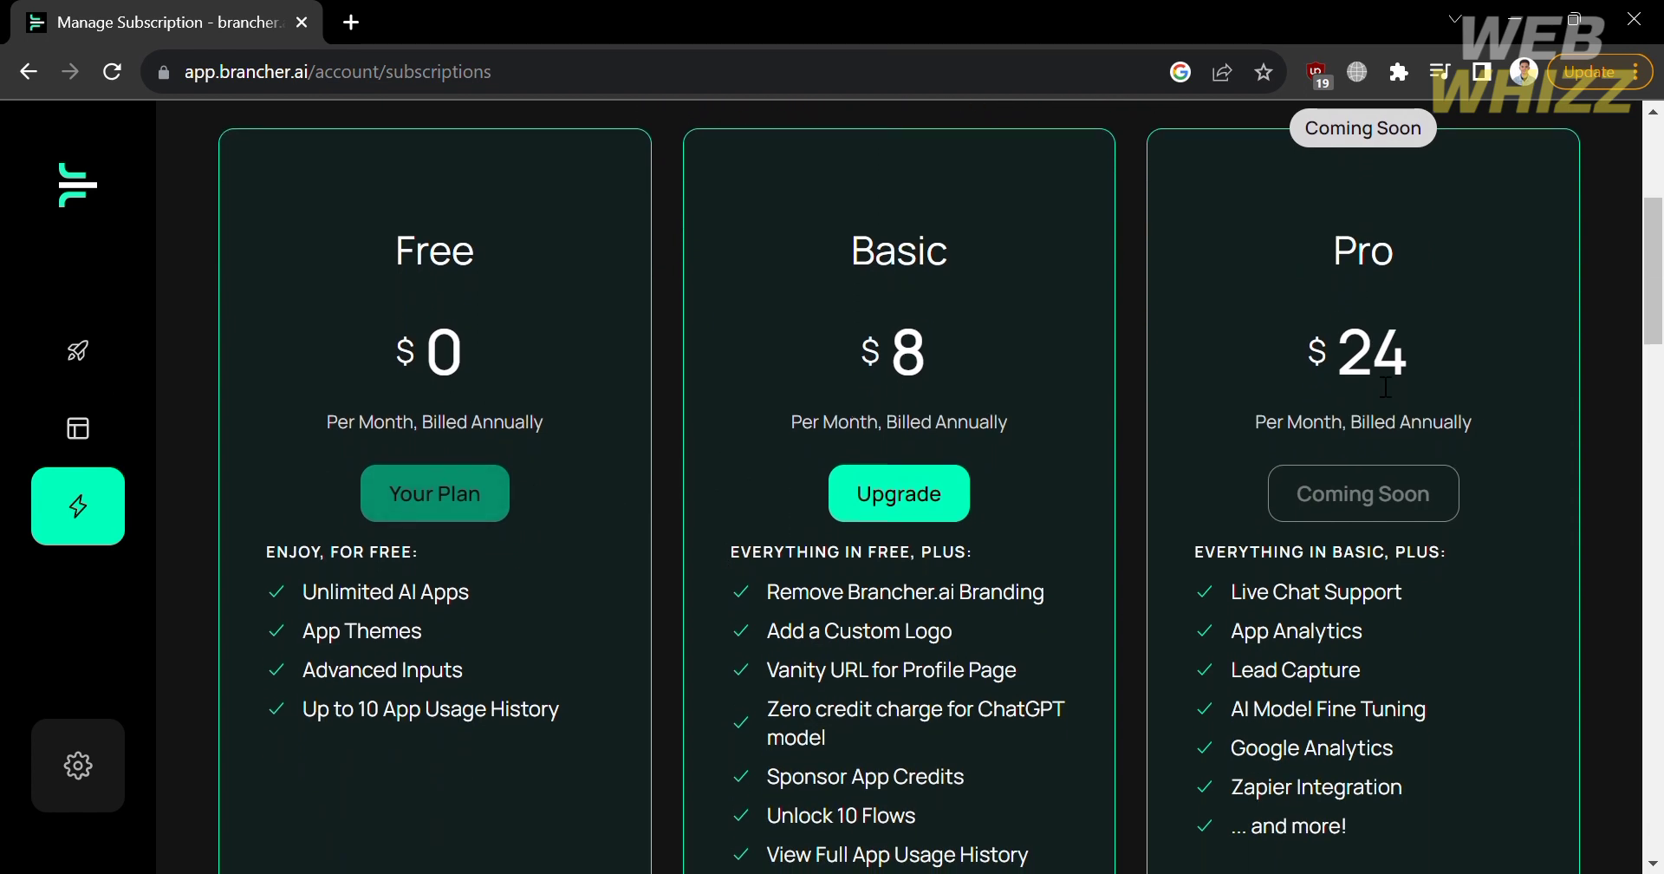
scroll(1409, 378, "down", 1)
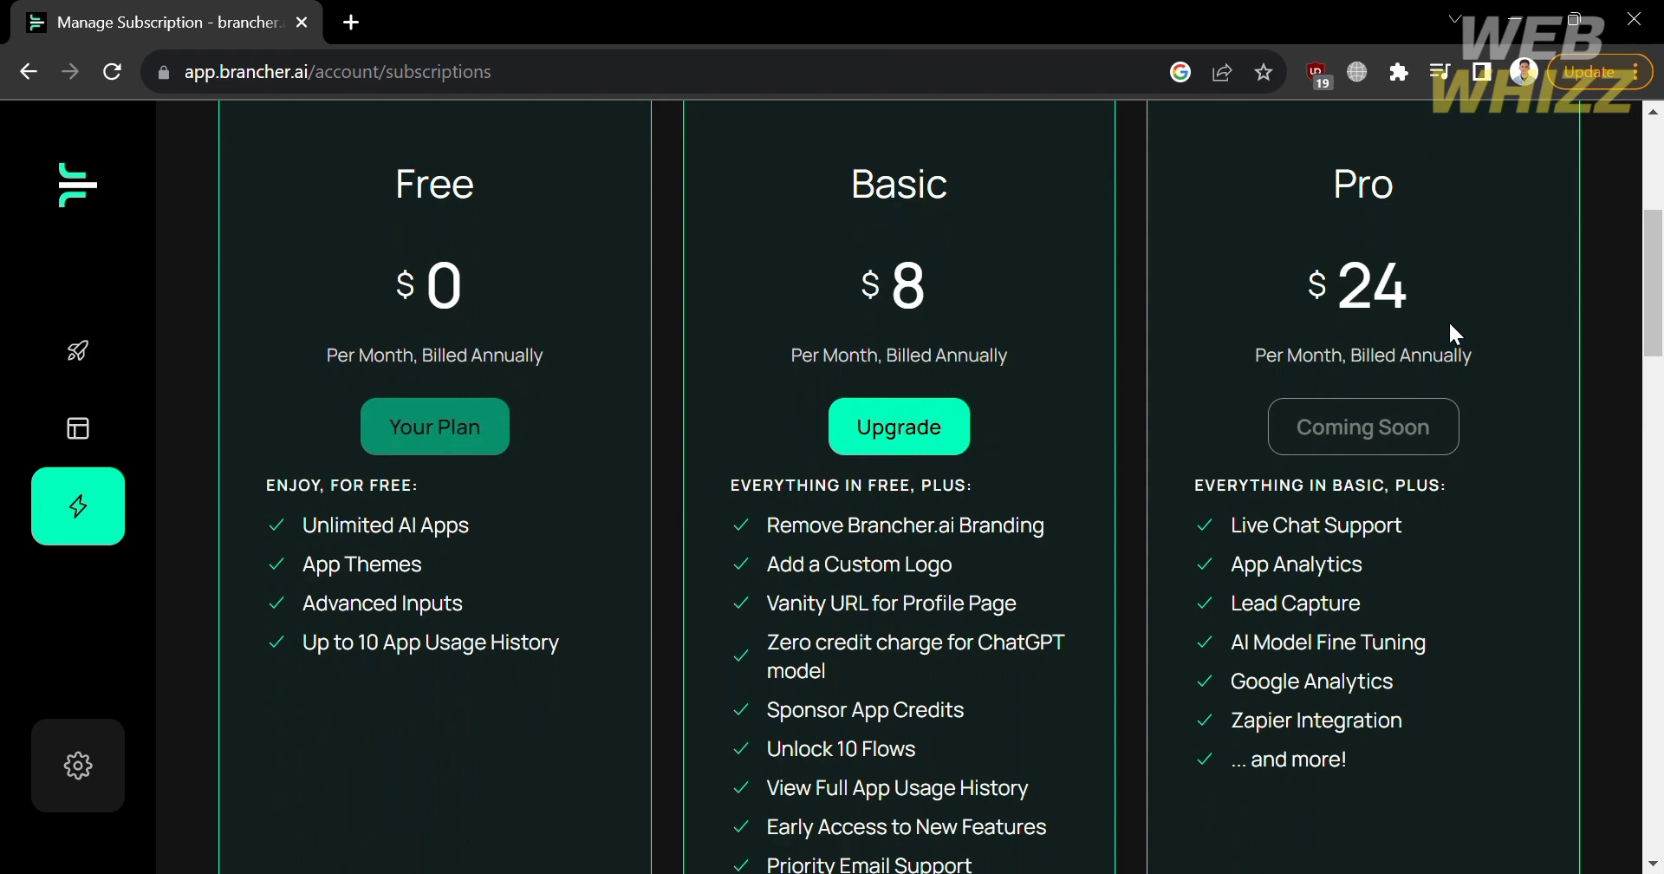
scroll(1463, 448, "down", 1)
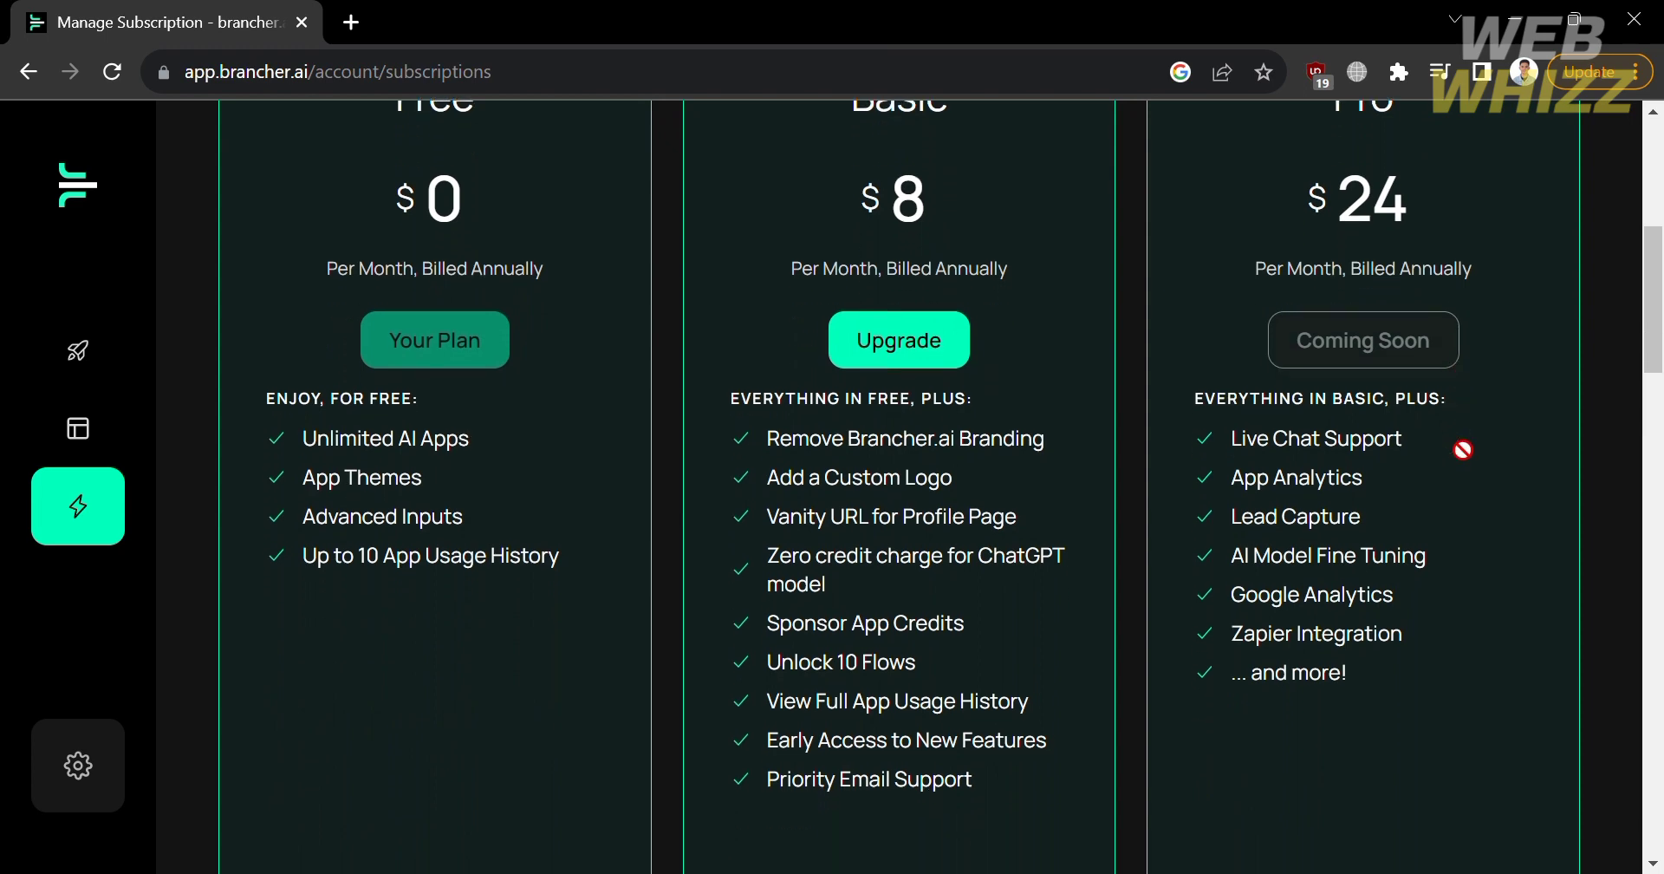
scroll(1454, 447, "up", 5)
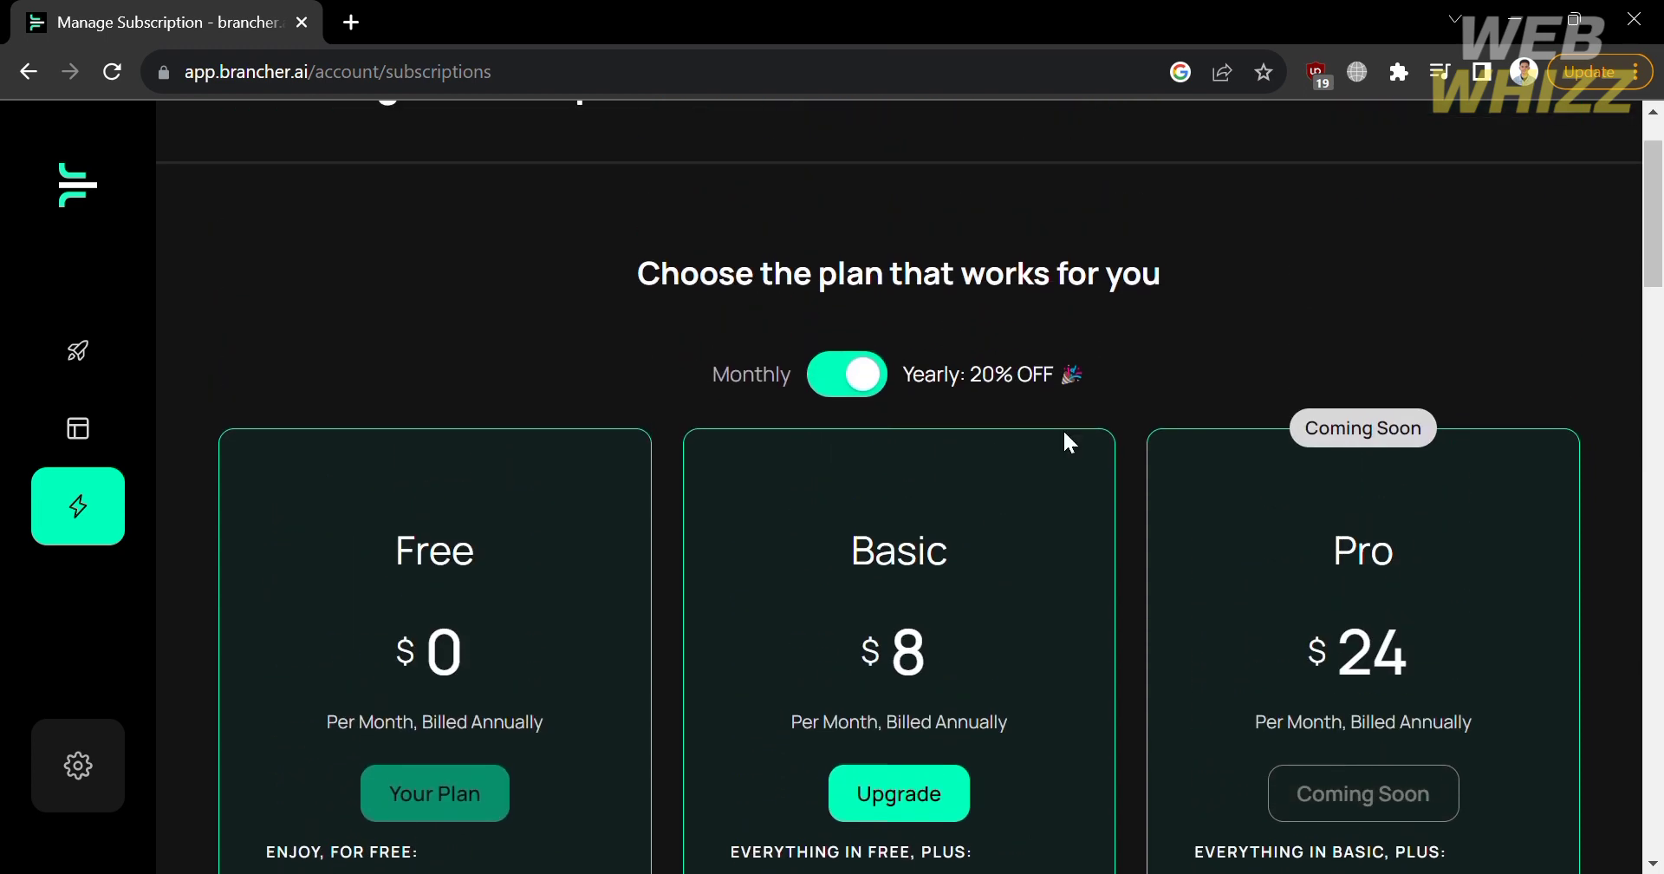
left_click(848, 374)
scroll(1396, 325, "down", 5)
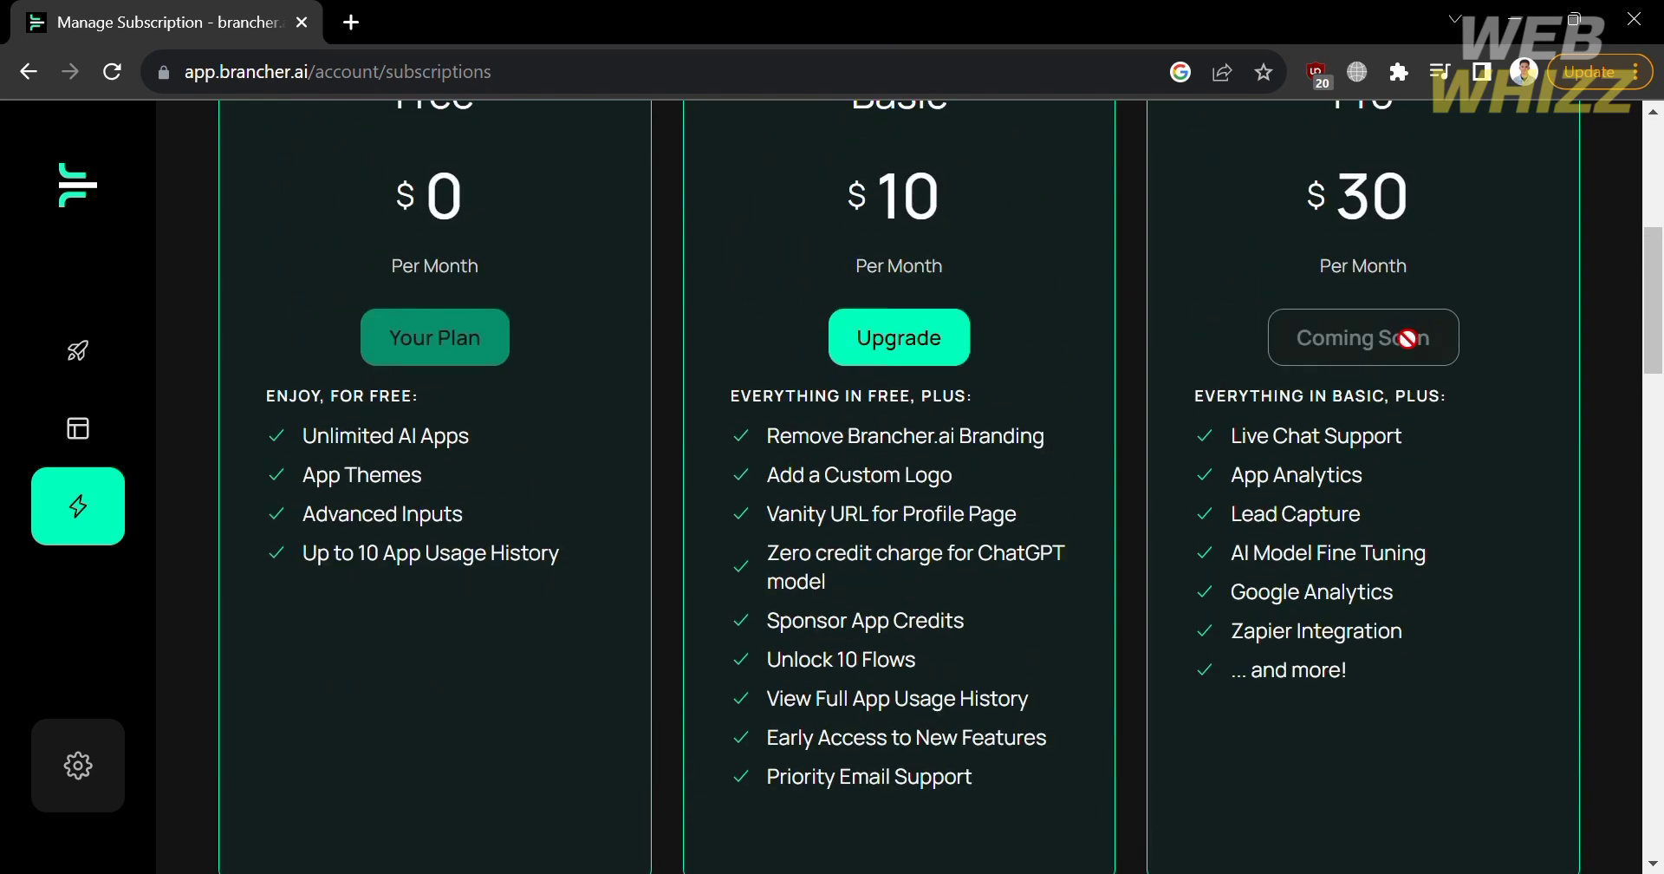
scroll(1405, 338, "down", 10)
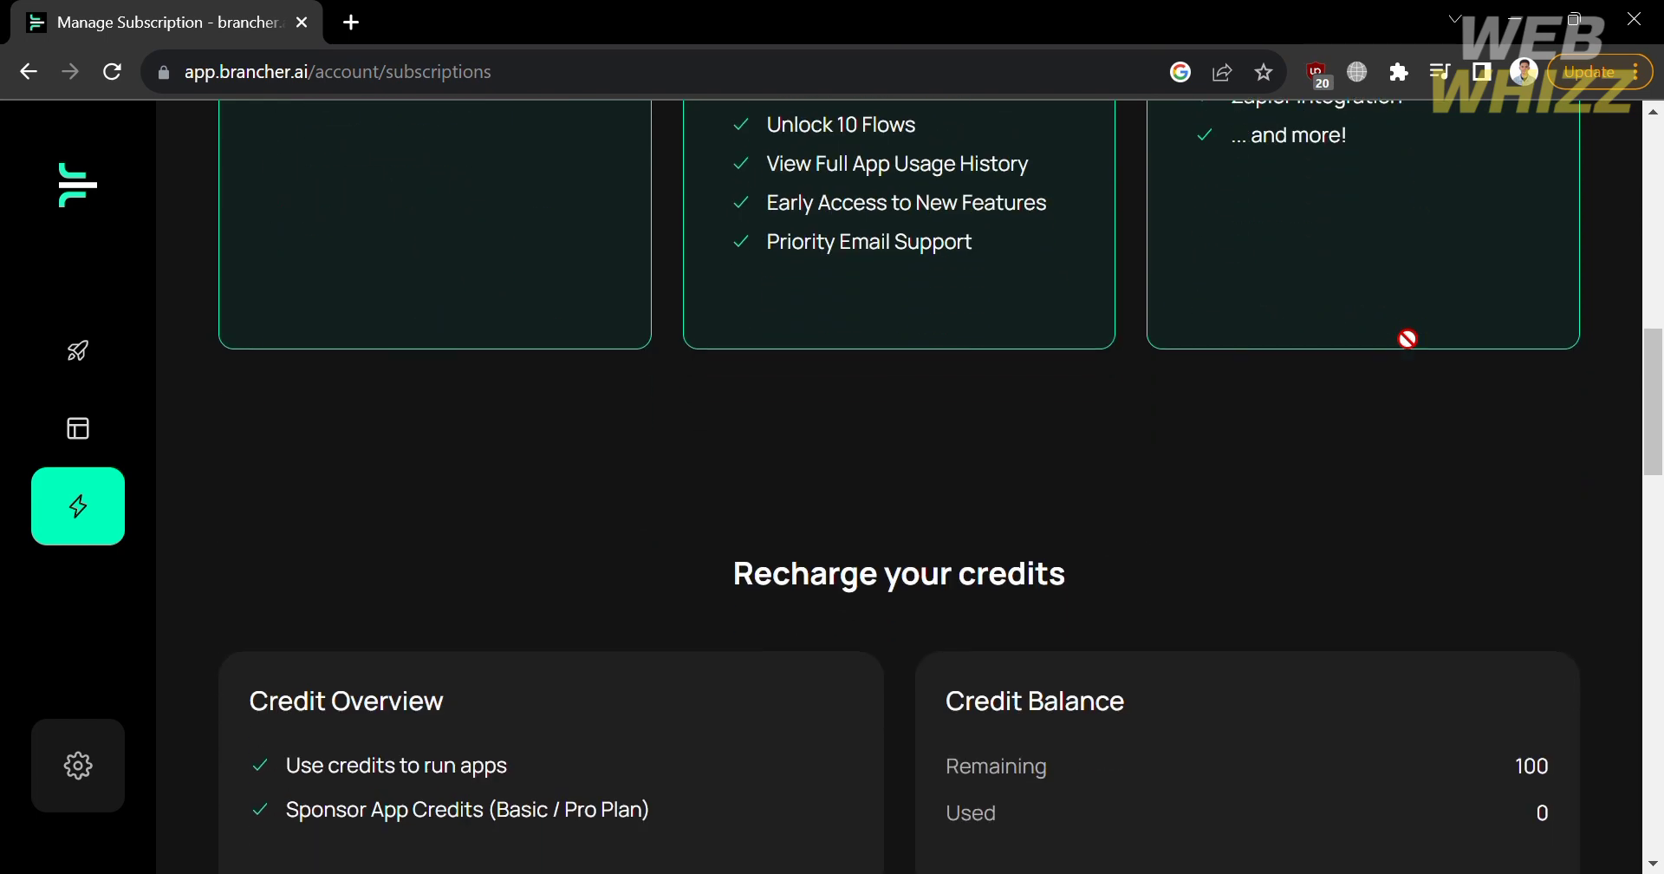
scroll(1398, 331, "down", 1)
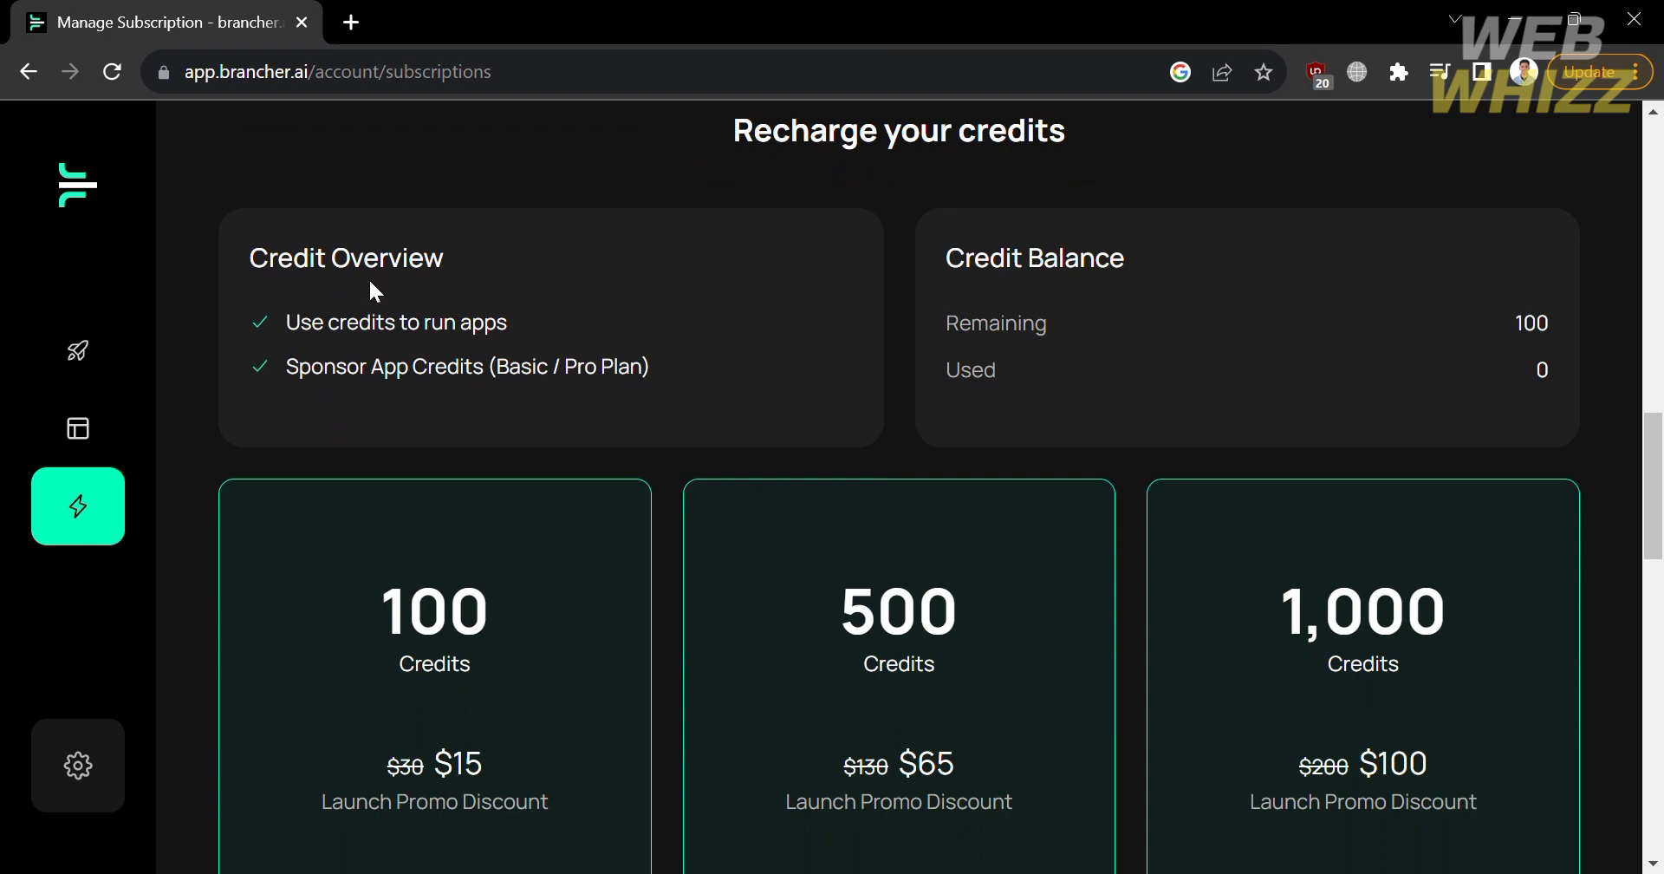
scroll(1261, 406, "down", 4)
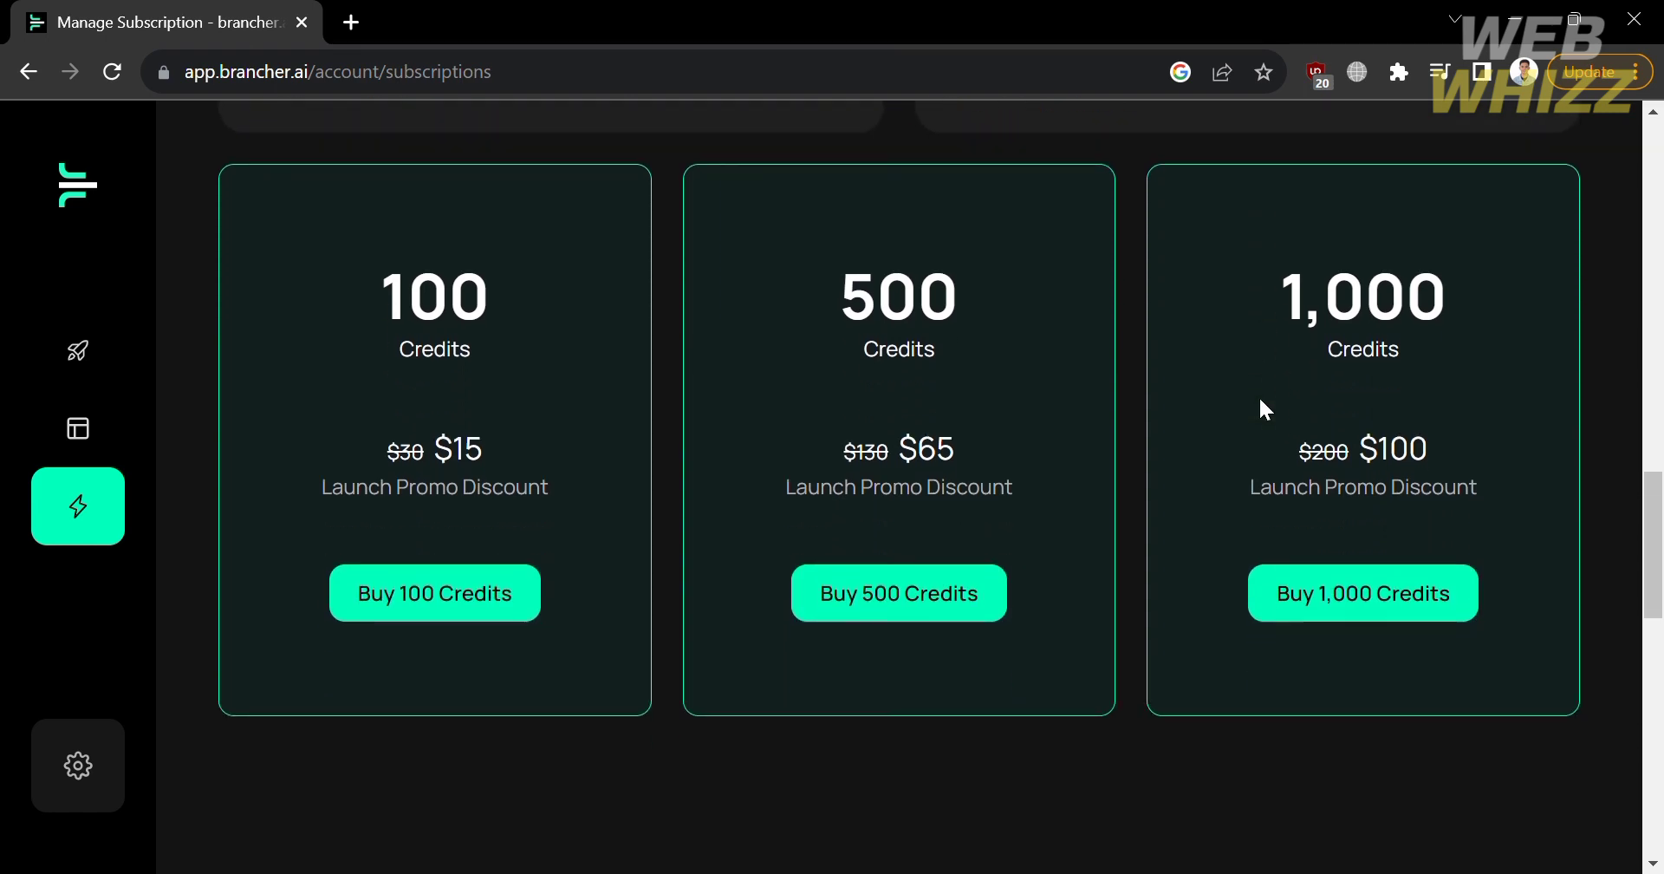
scroll(1263, 408, "down", 1)
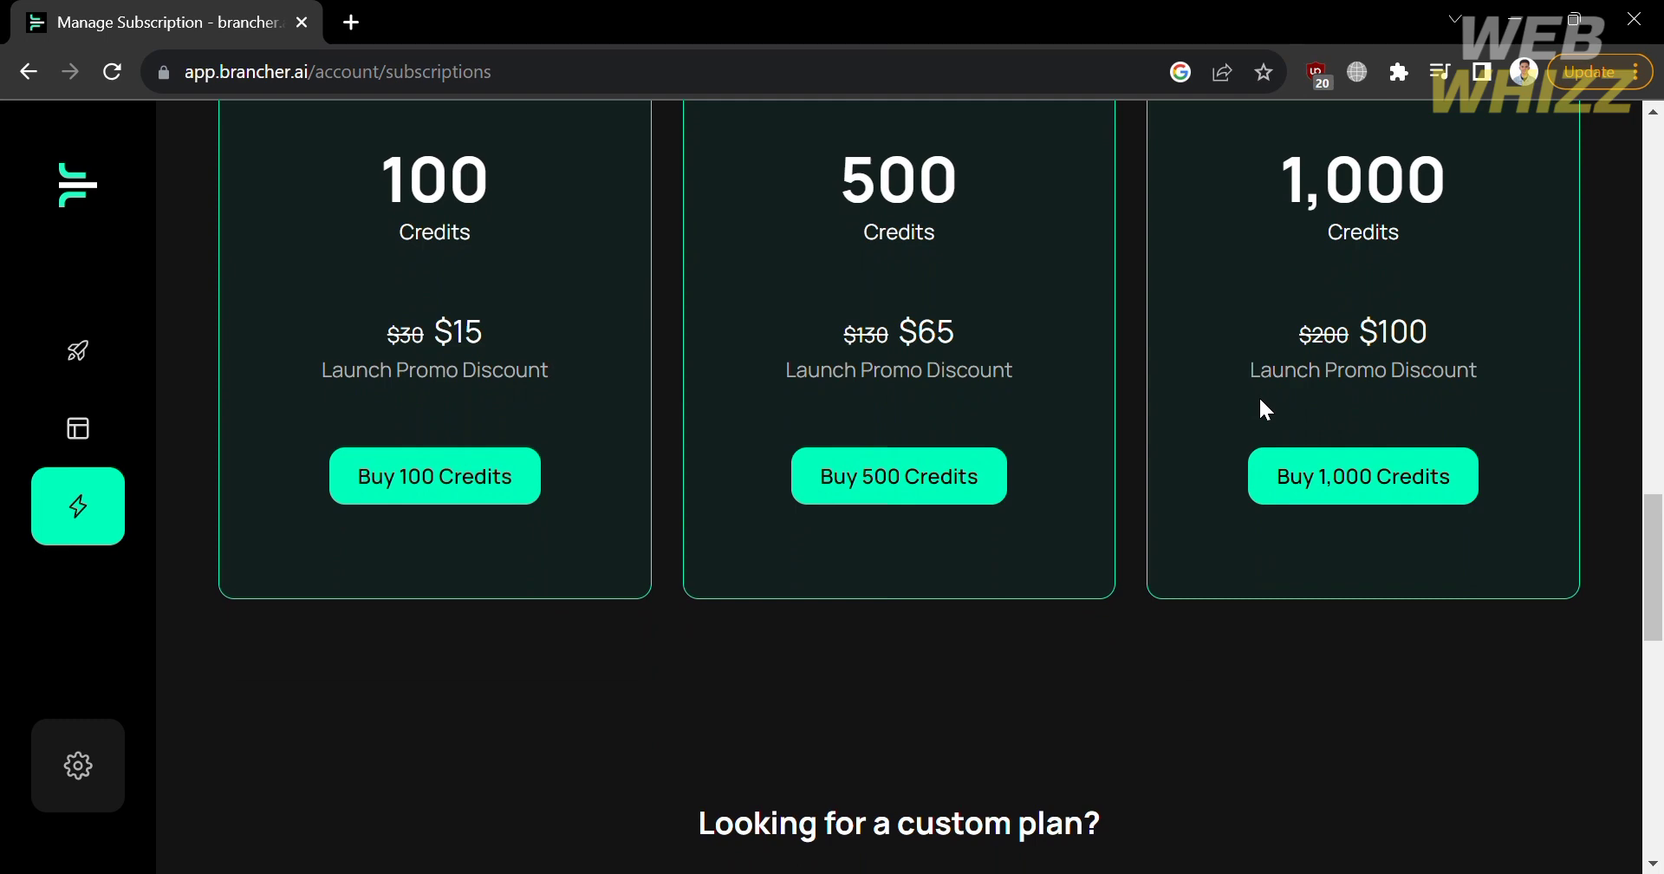
scroll(1262, 404, "down", 9)
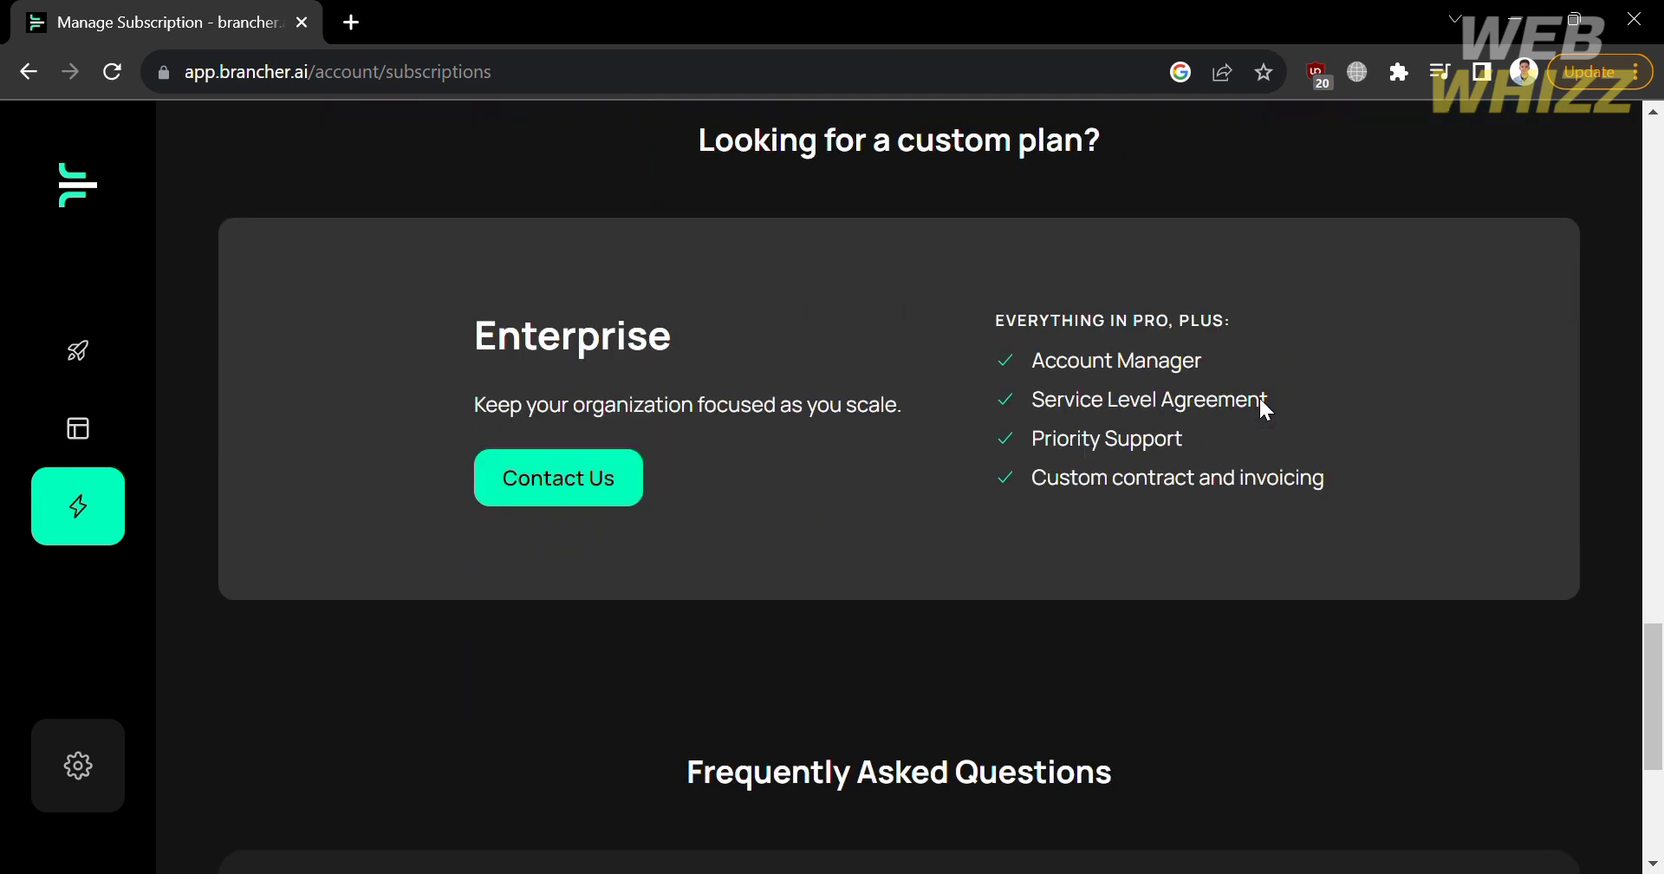
scroll(1260, 390, "down", 4)
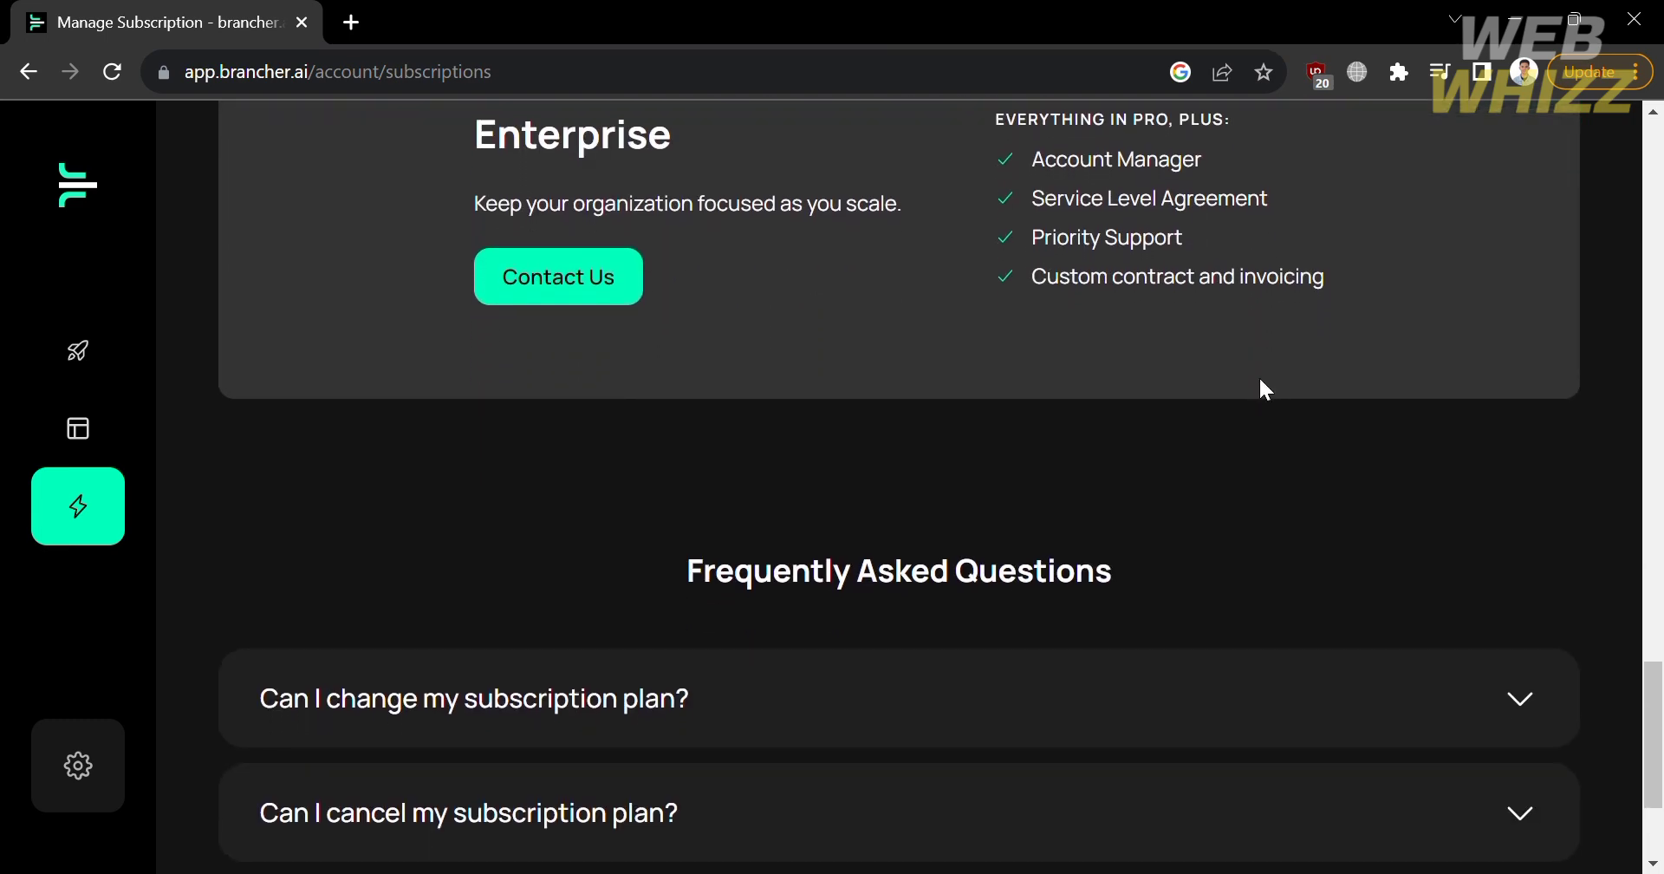
scroll(1260, 380, "down", 1)
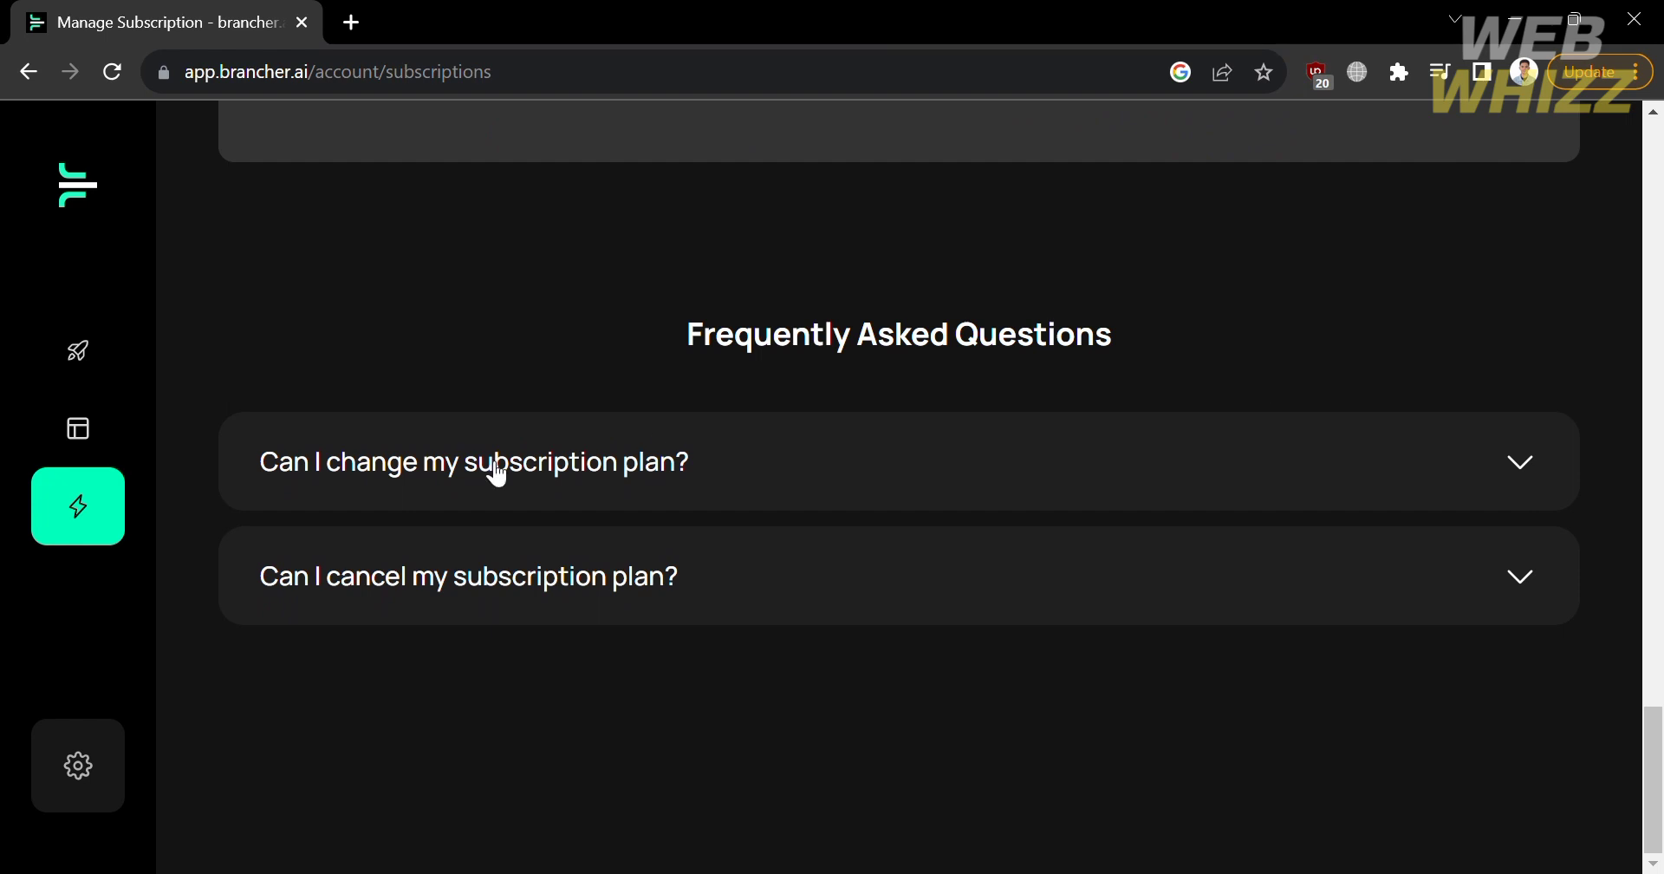
left_click(105, 363)
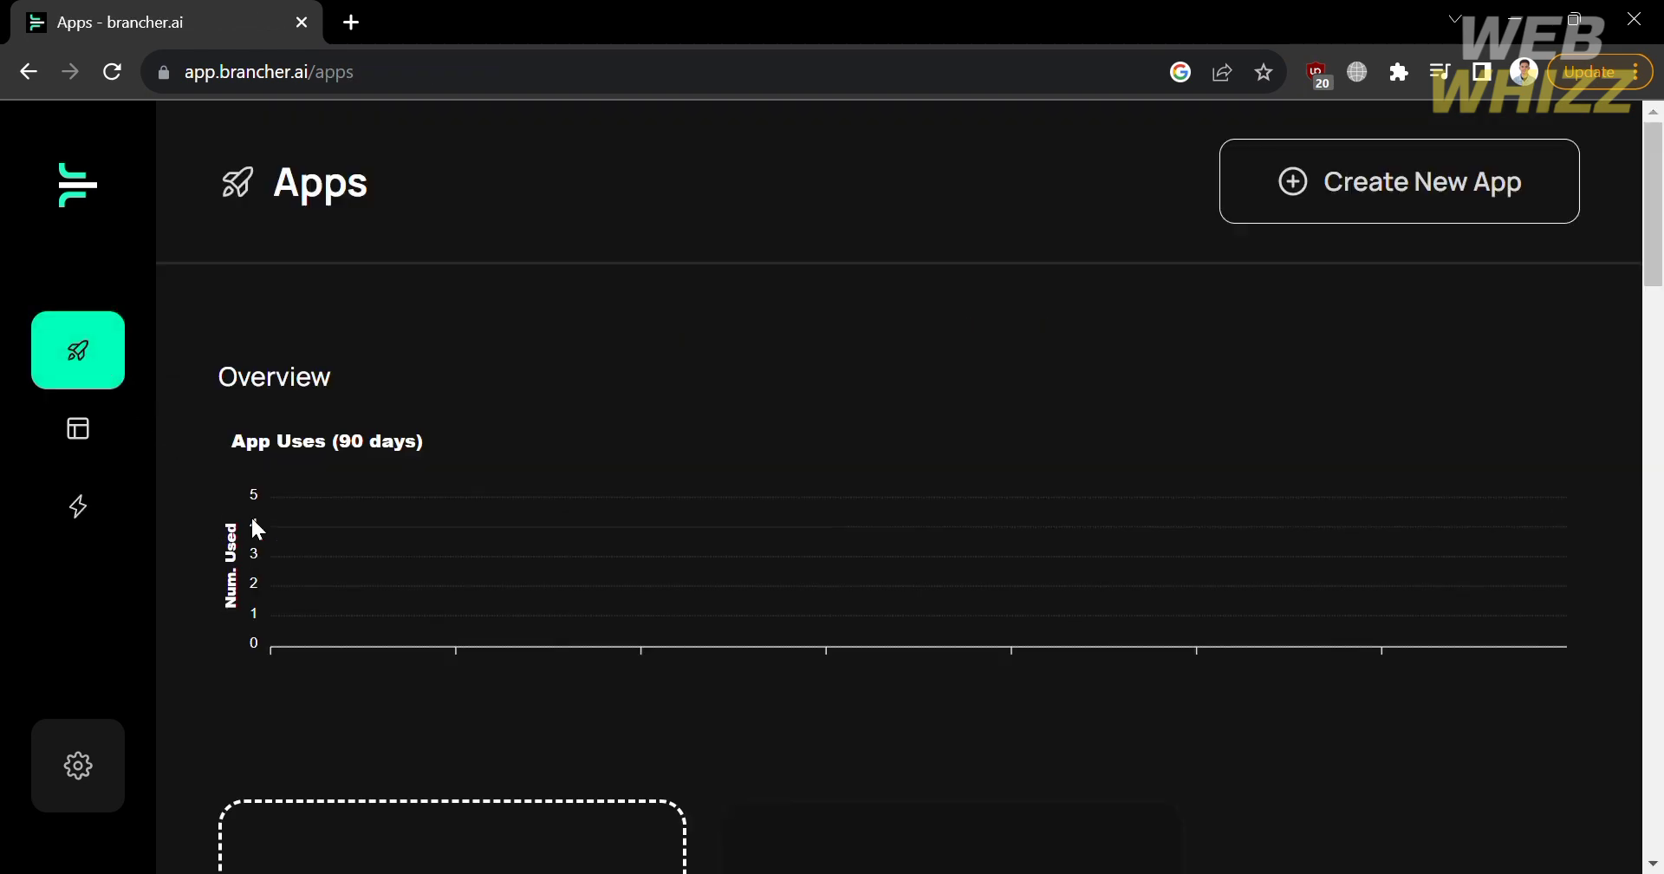
scroll(251, 514, "down", 2)
scroll(332, 577, "down", 2)
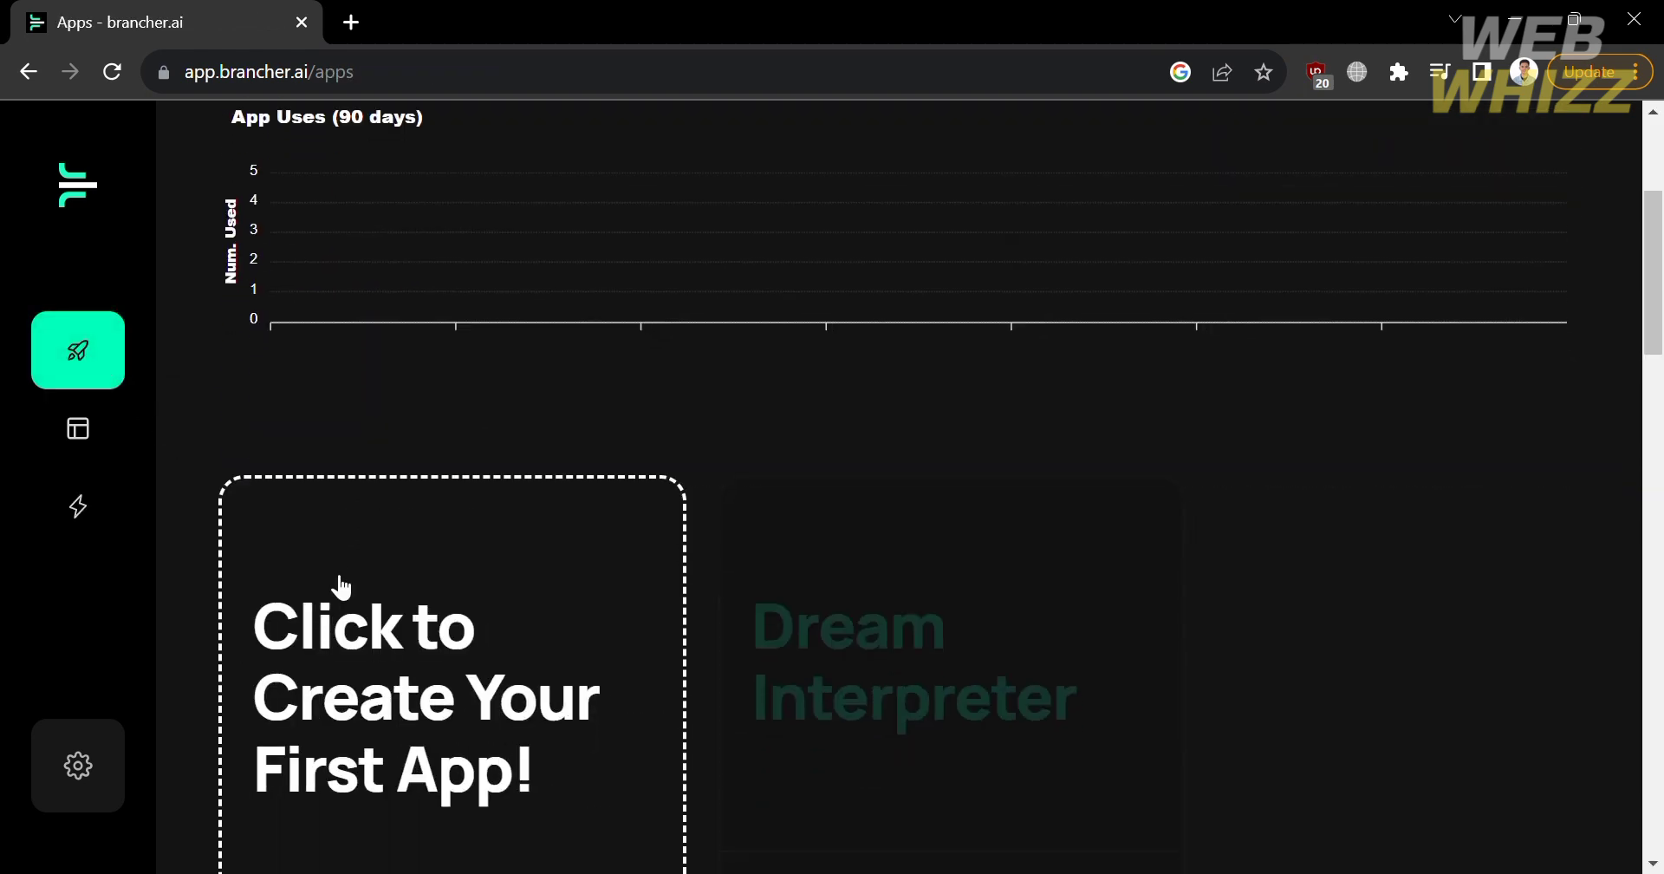
Open the Template Gallery and scroll to the Music category showing Artist or Band Name
left_click(102, 438)
scroll(340, 511, "down", 2)
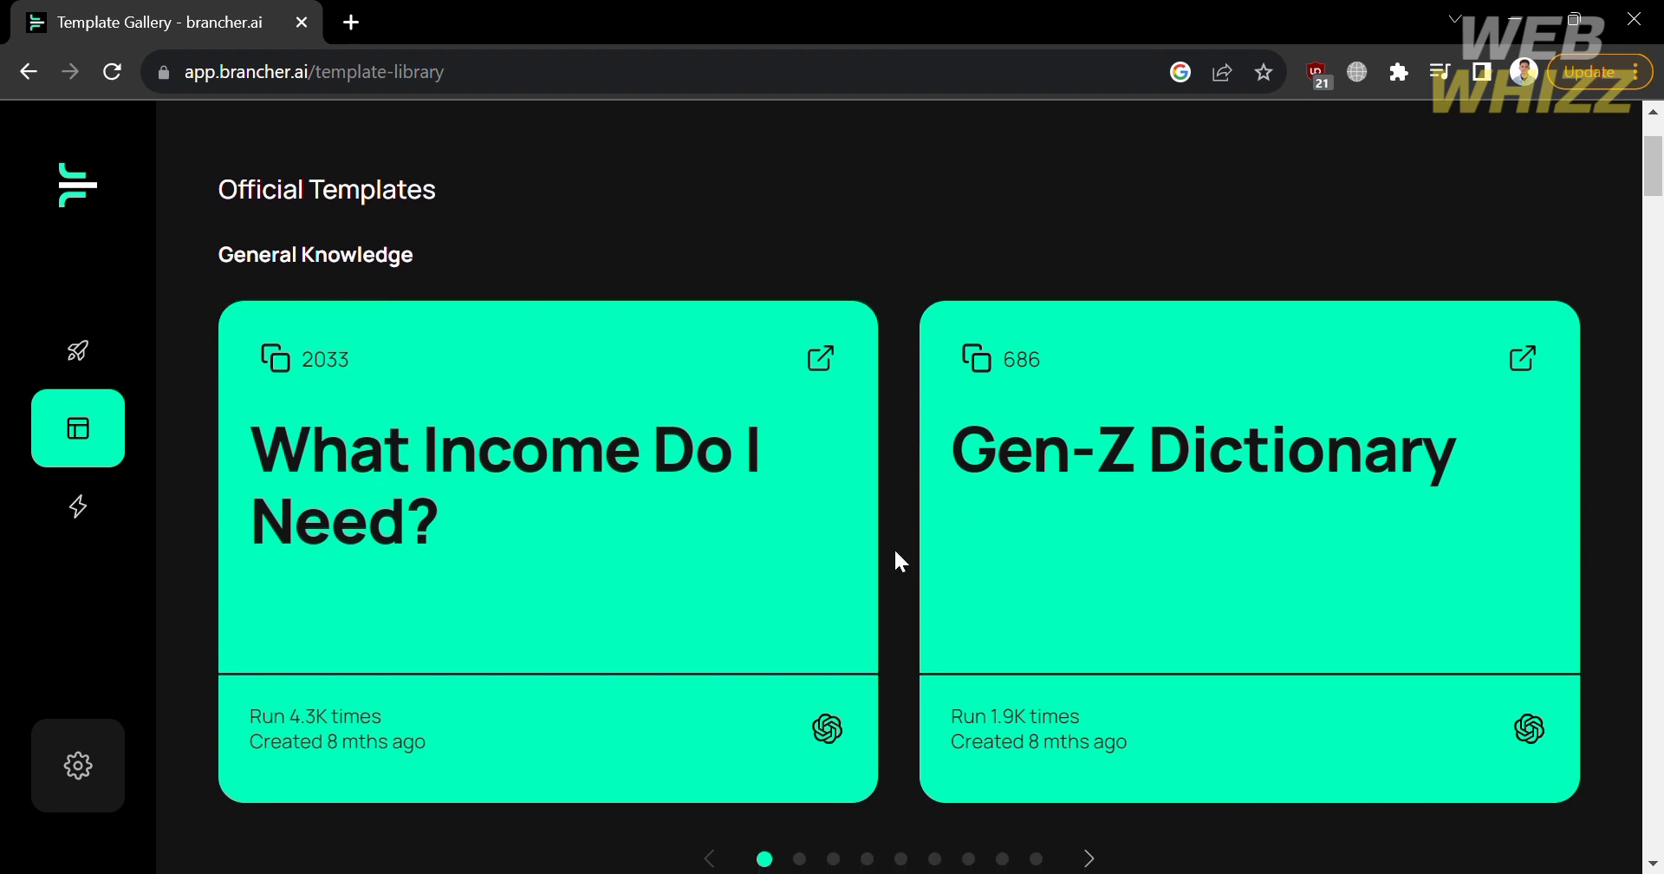
scroll(896, 555, "down", 2)
scroll(897, 555, "down", 5)
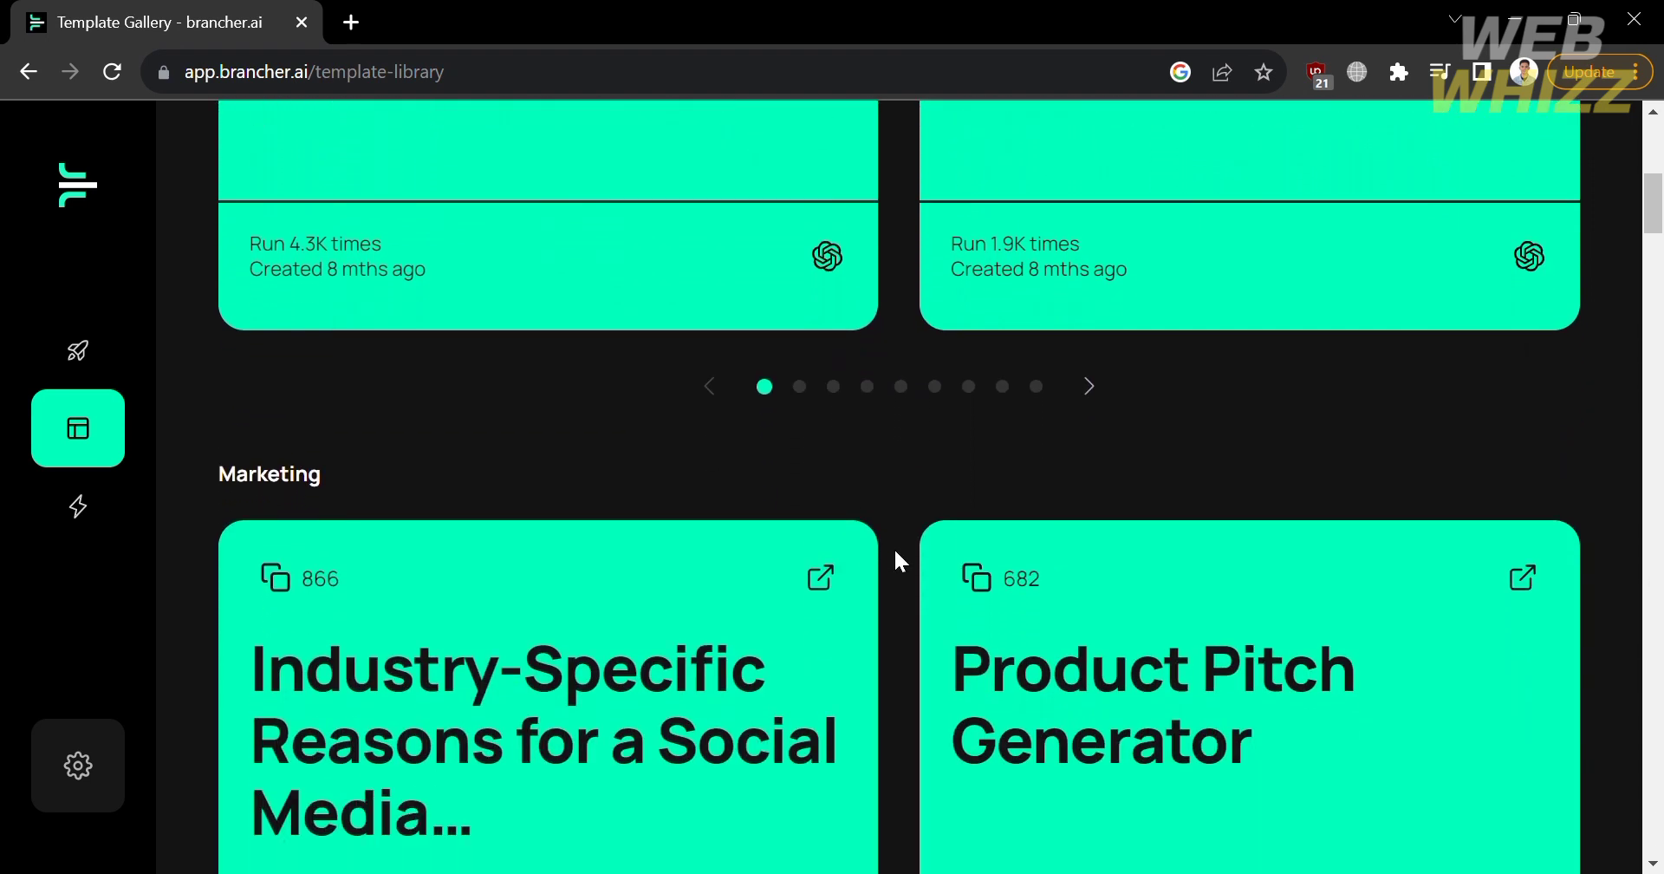
scroll(895, 555, "down", 10)
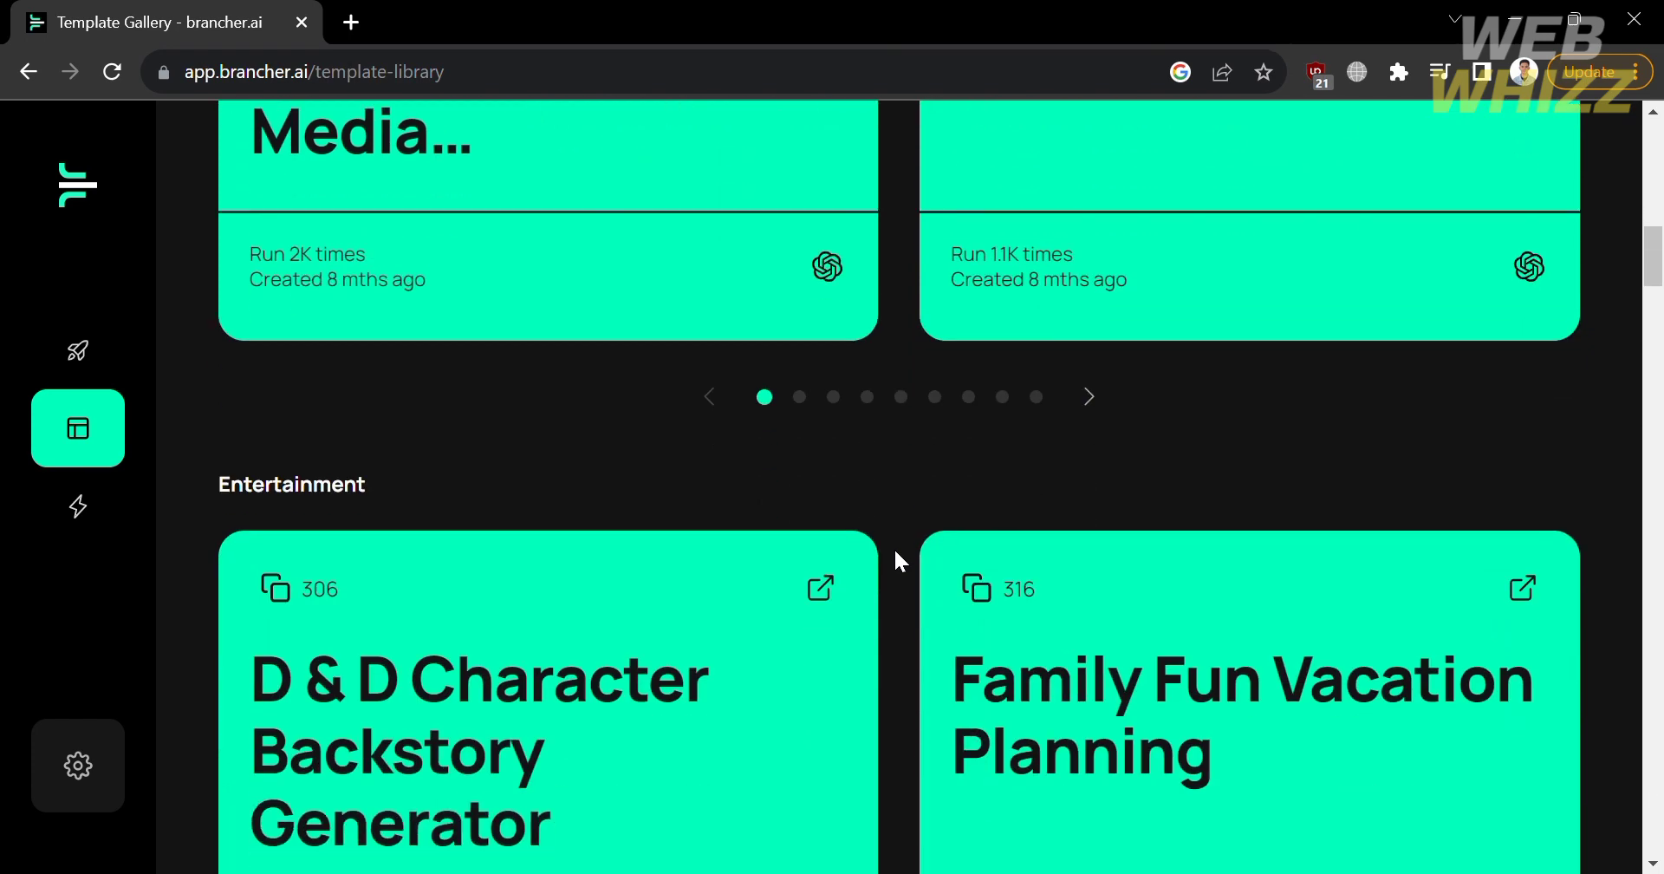
scroll(896, 555, "down", 8)
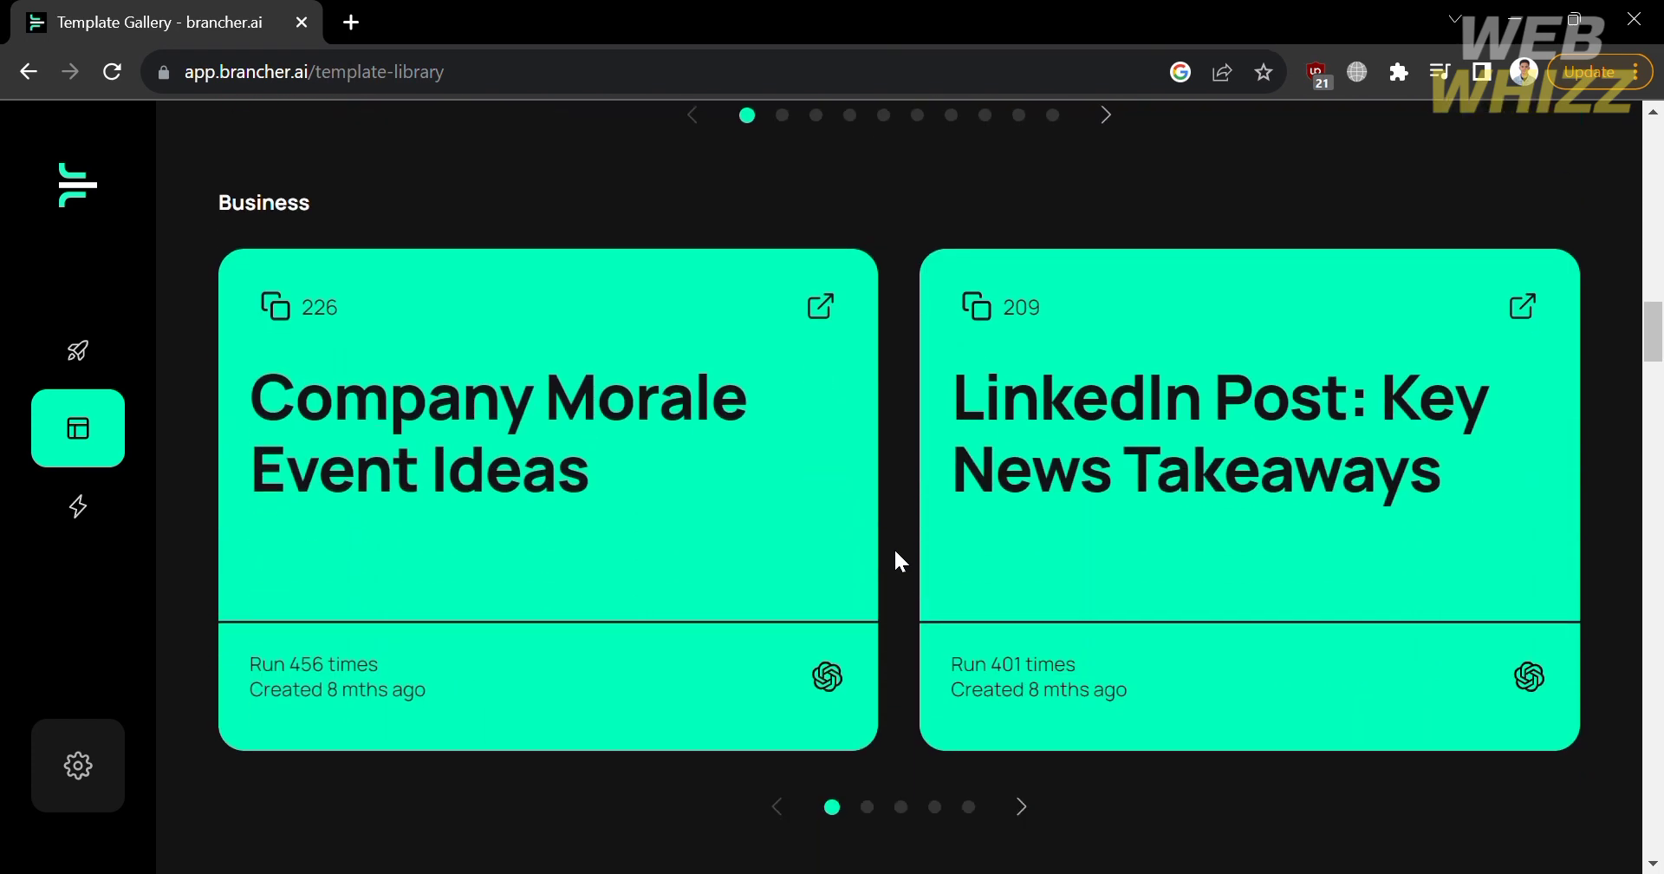
scroll(818, 508, "down", 11)
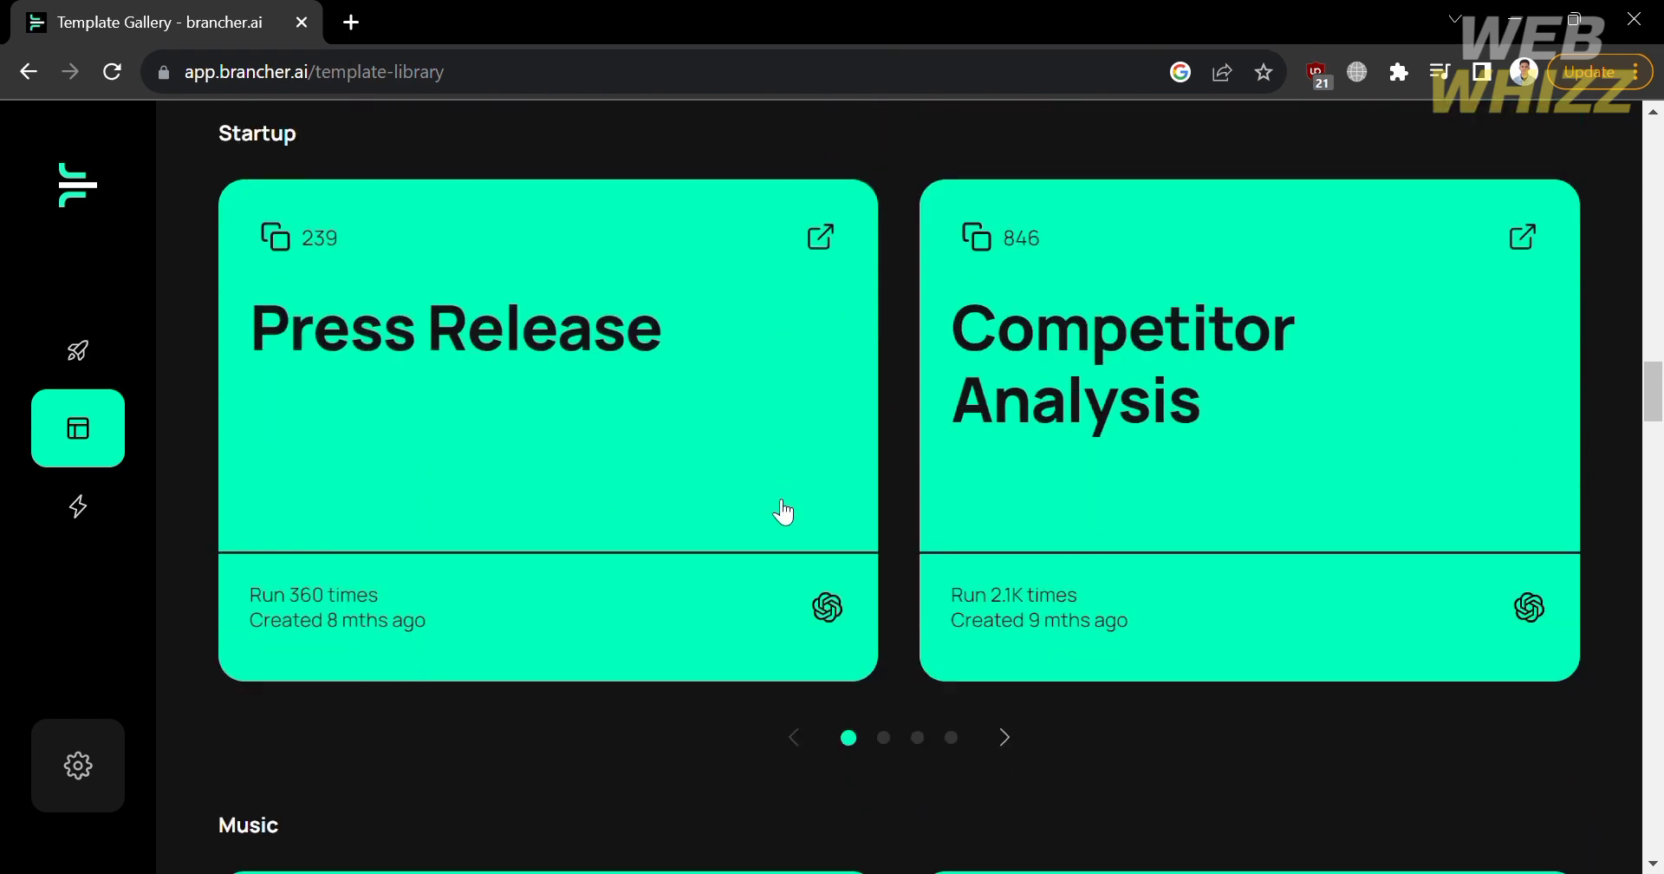
scroll(783, 511, "down", 5)
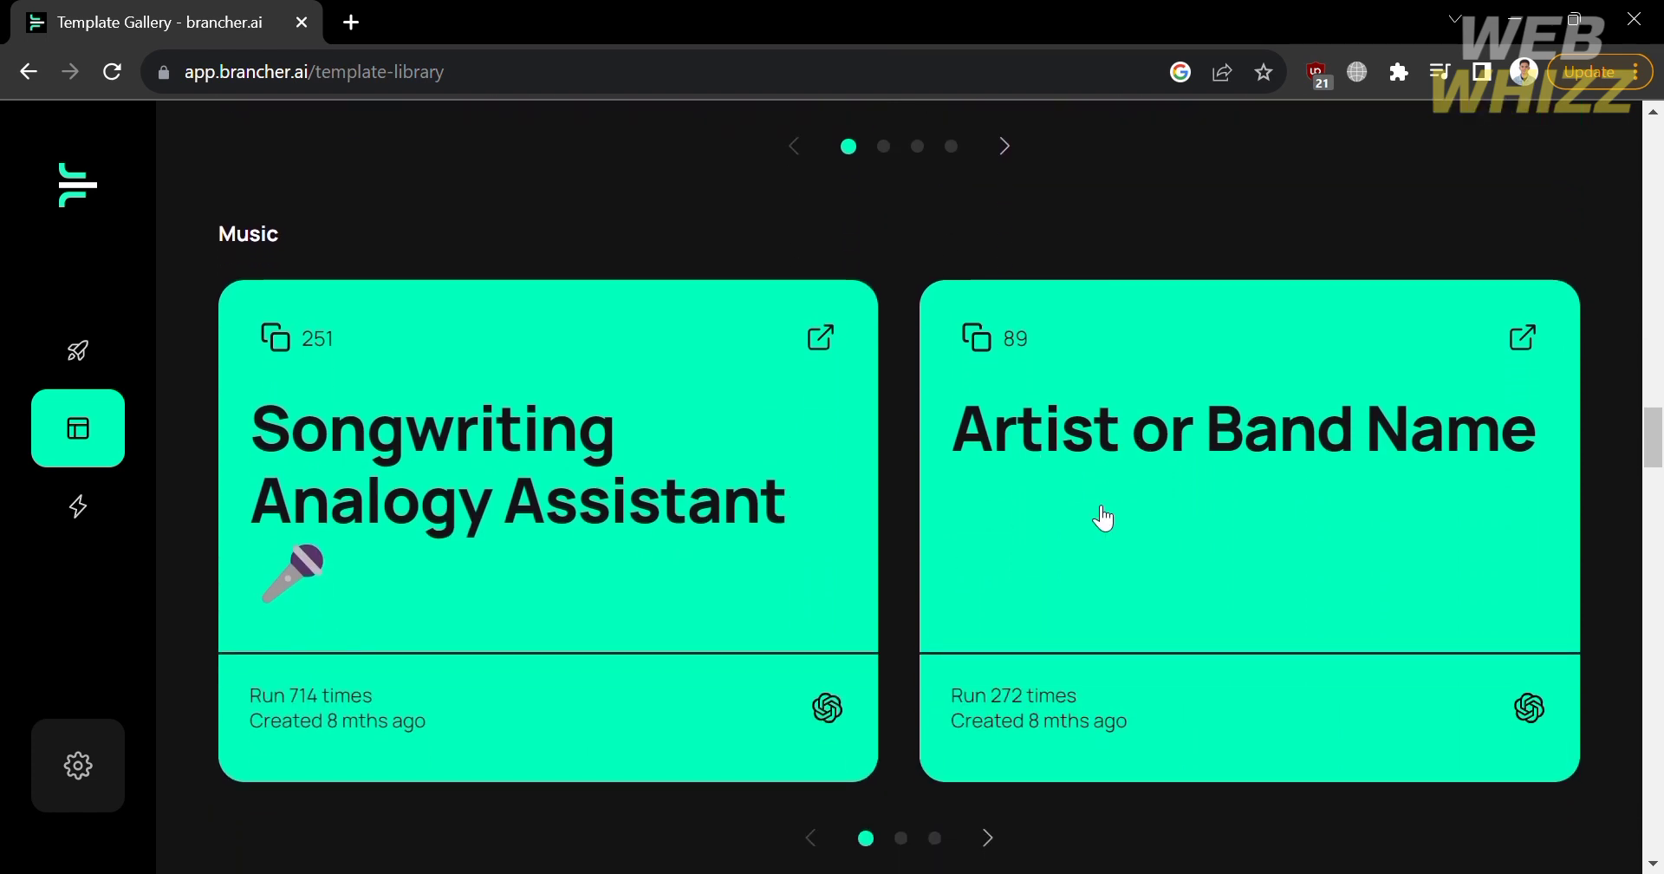
Open the Artist or Band Name template and enter 'One Direction' as the artist
left_click(1324, 630)
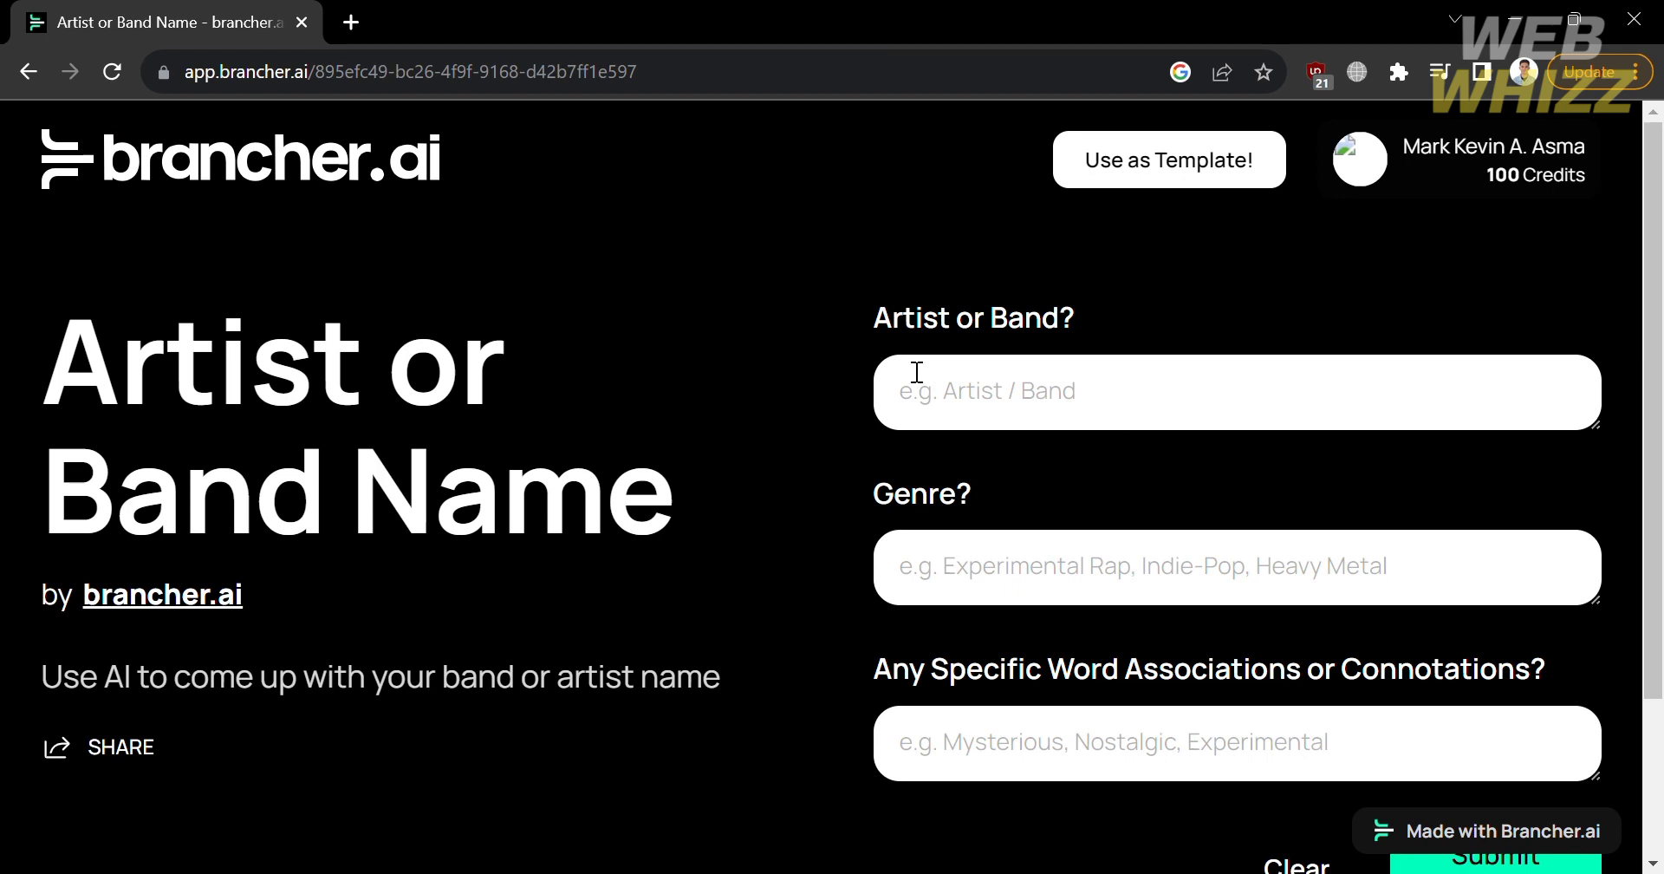
scroll(914, 373, "down", 1)
scroll(395, 518, "up", 1)
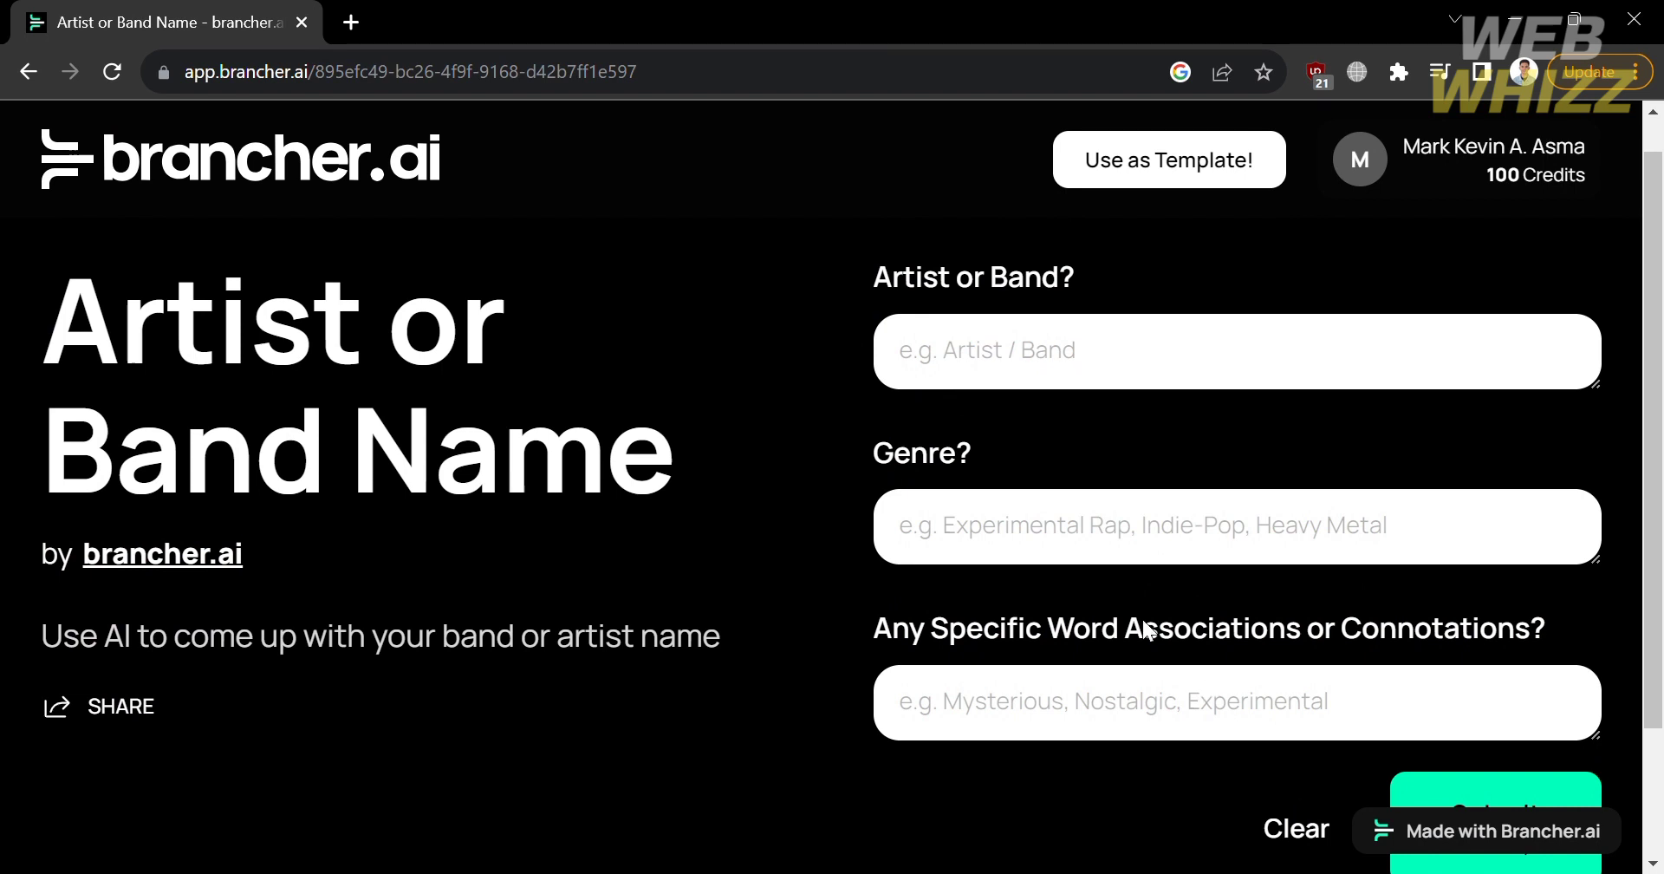
left_click(1101, 377)
type("One Dite")
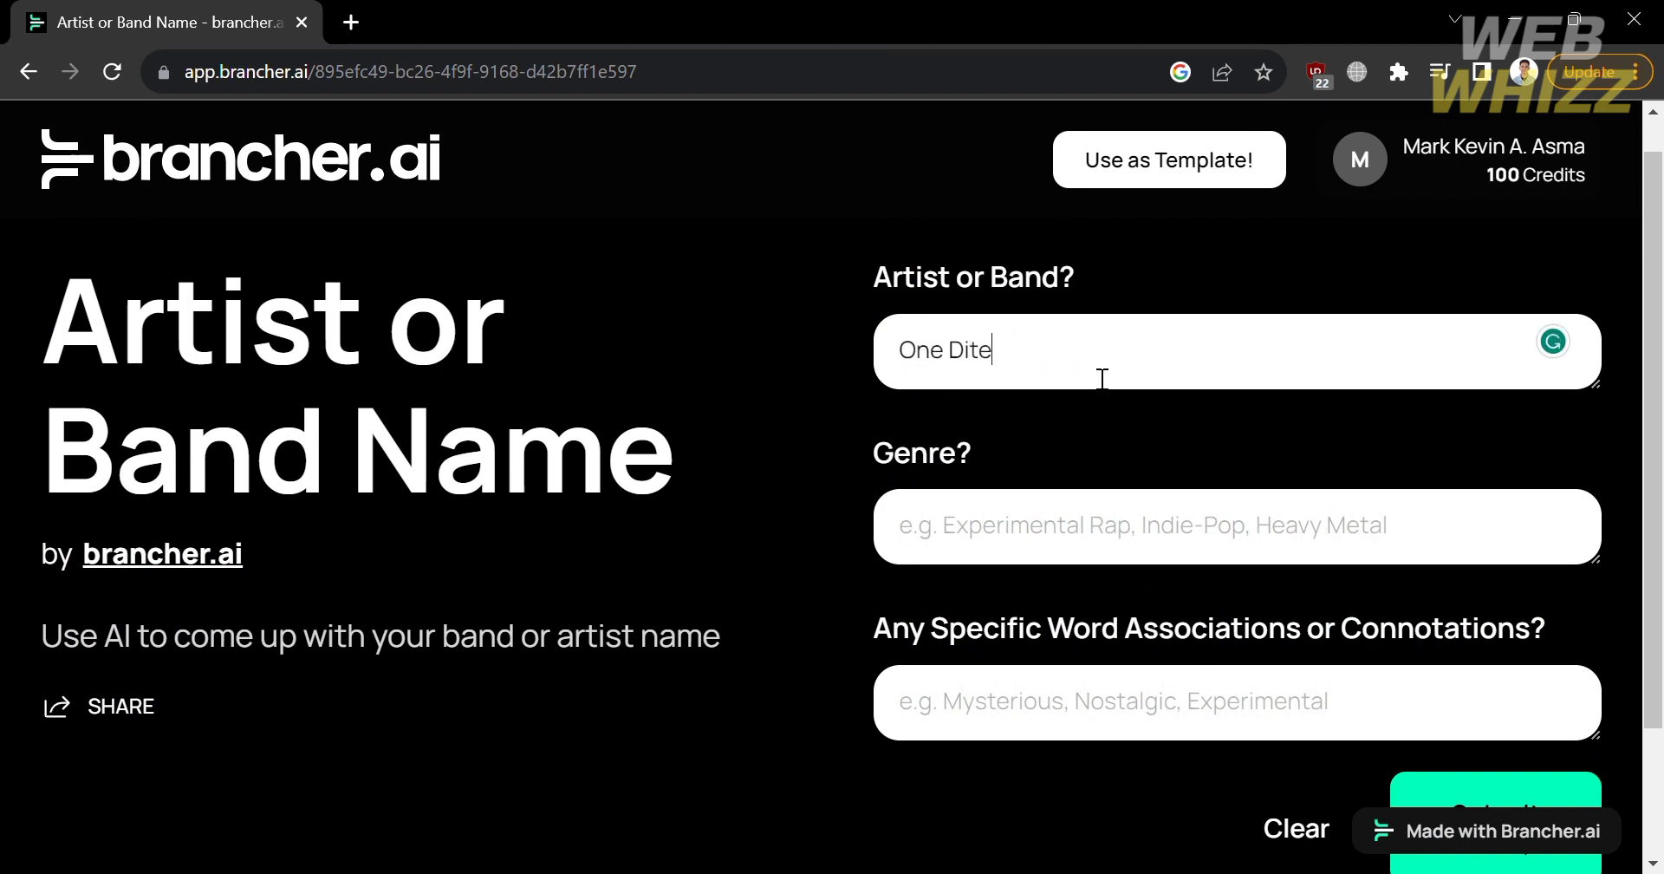
key("BackSpace")
key("BackSpace")
type("rection")
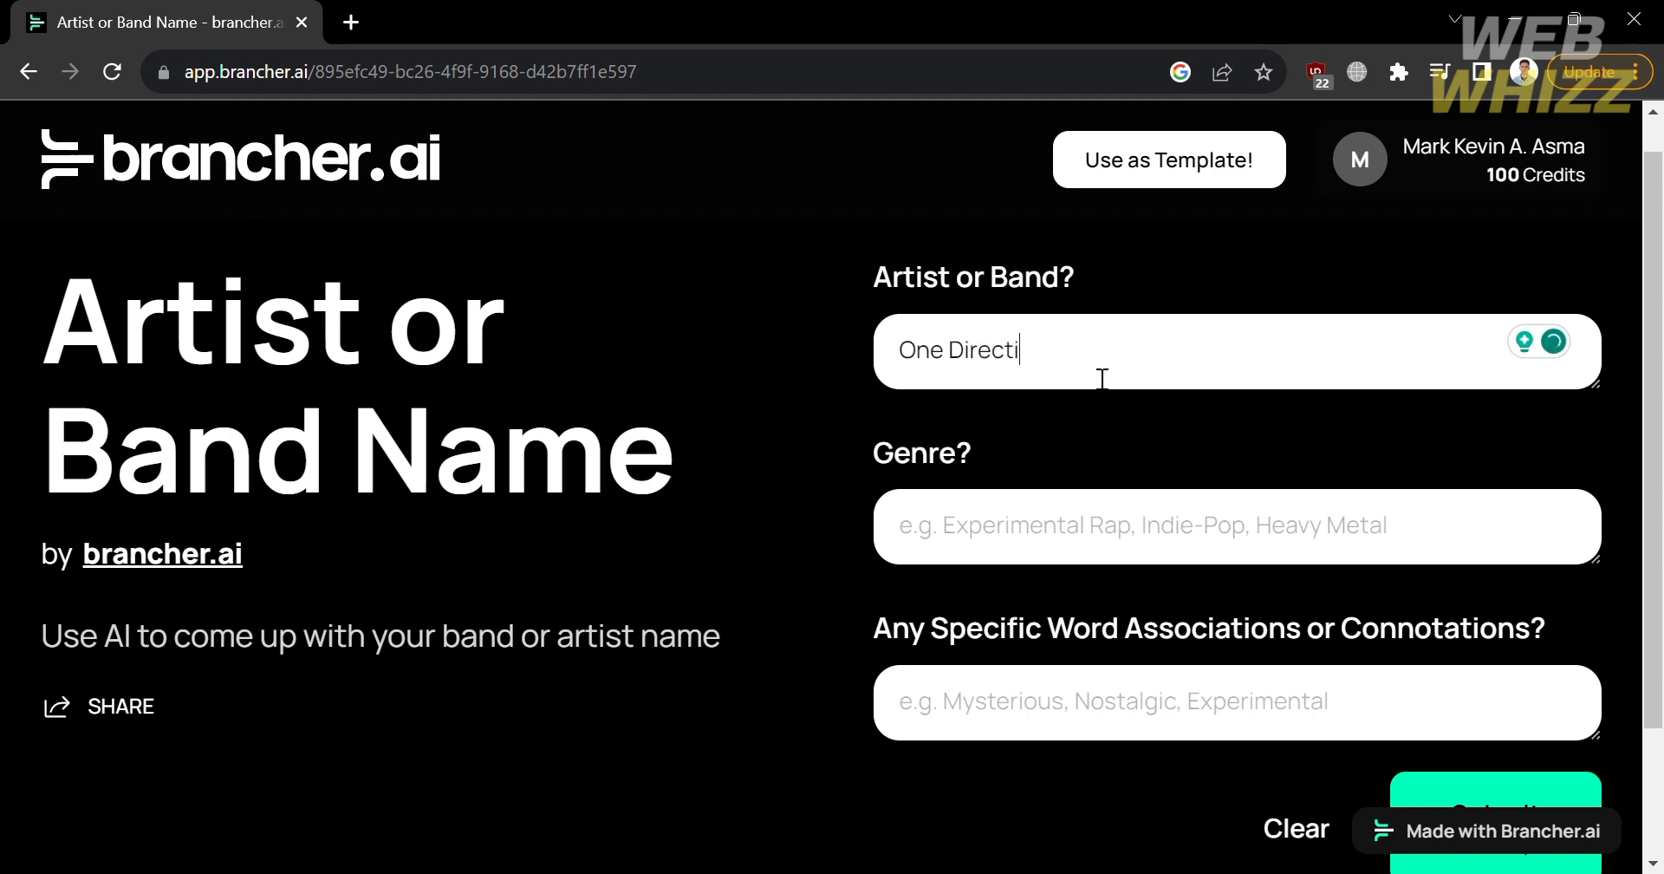
Set genre to 'Indie-Pop' and associations to 'Nostalgic', then submit the form
left_click(1135, 532)
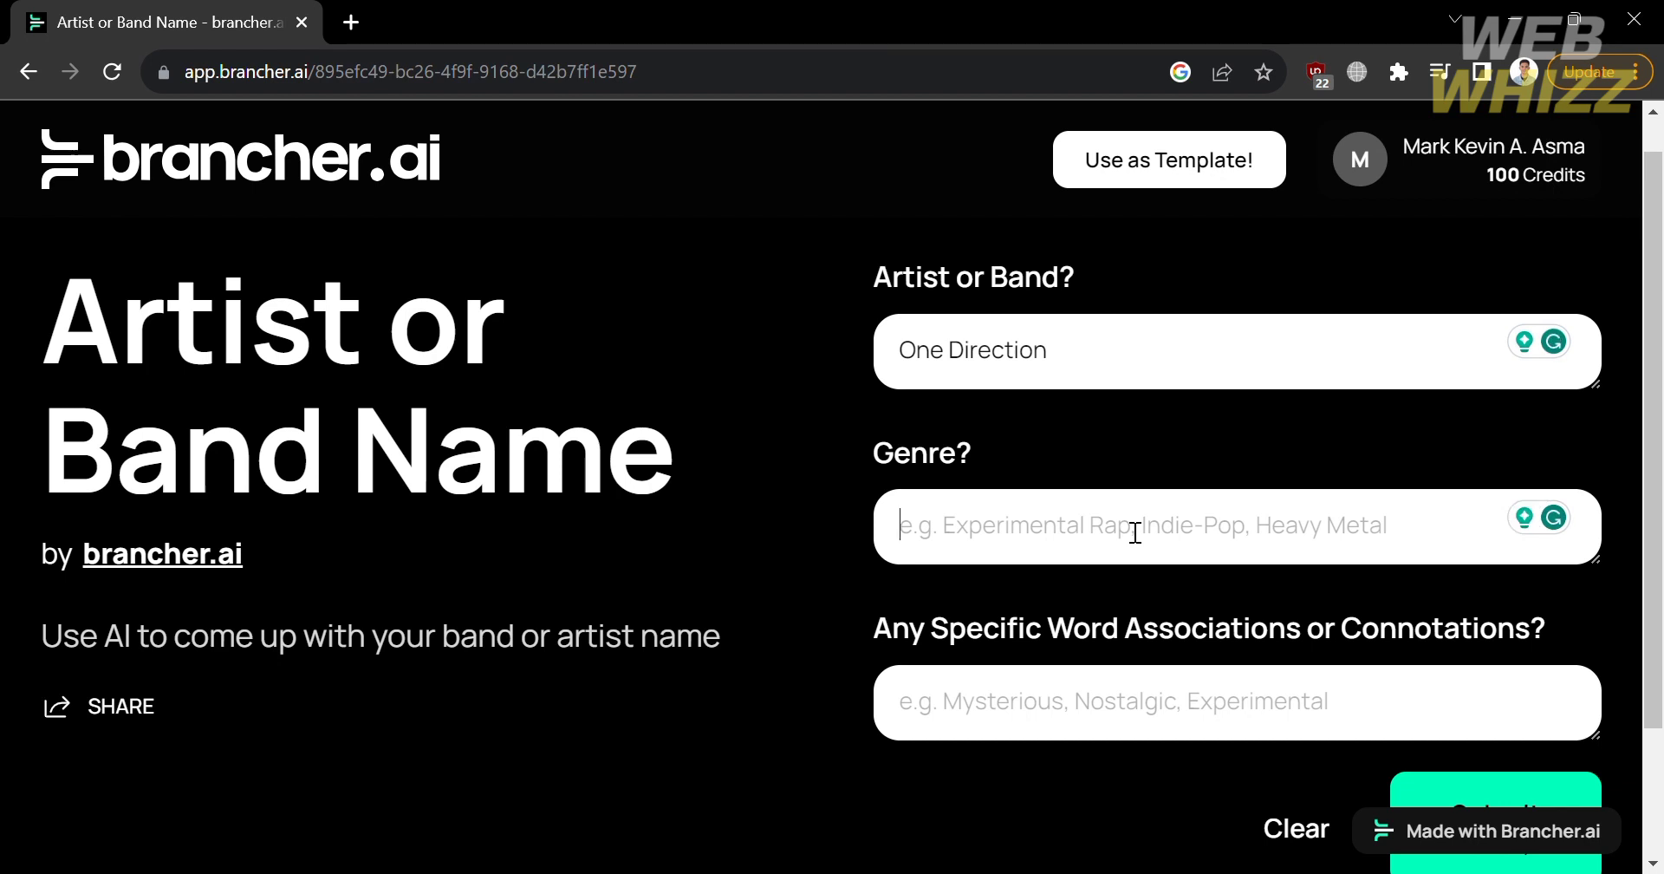
type("Indie-Pop")
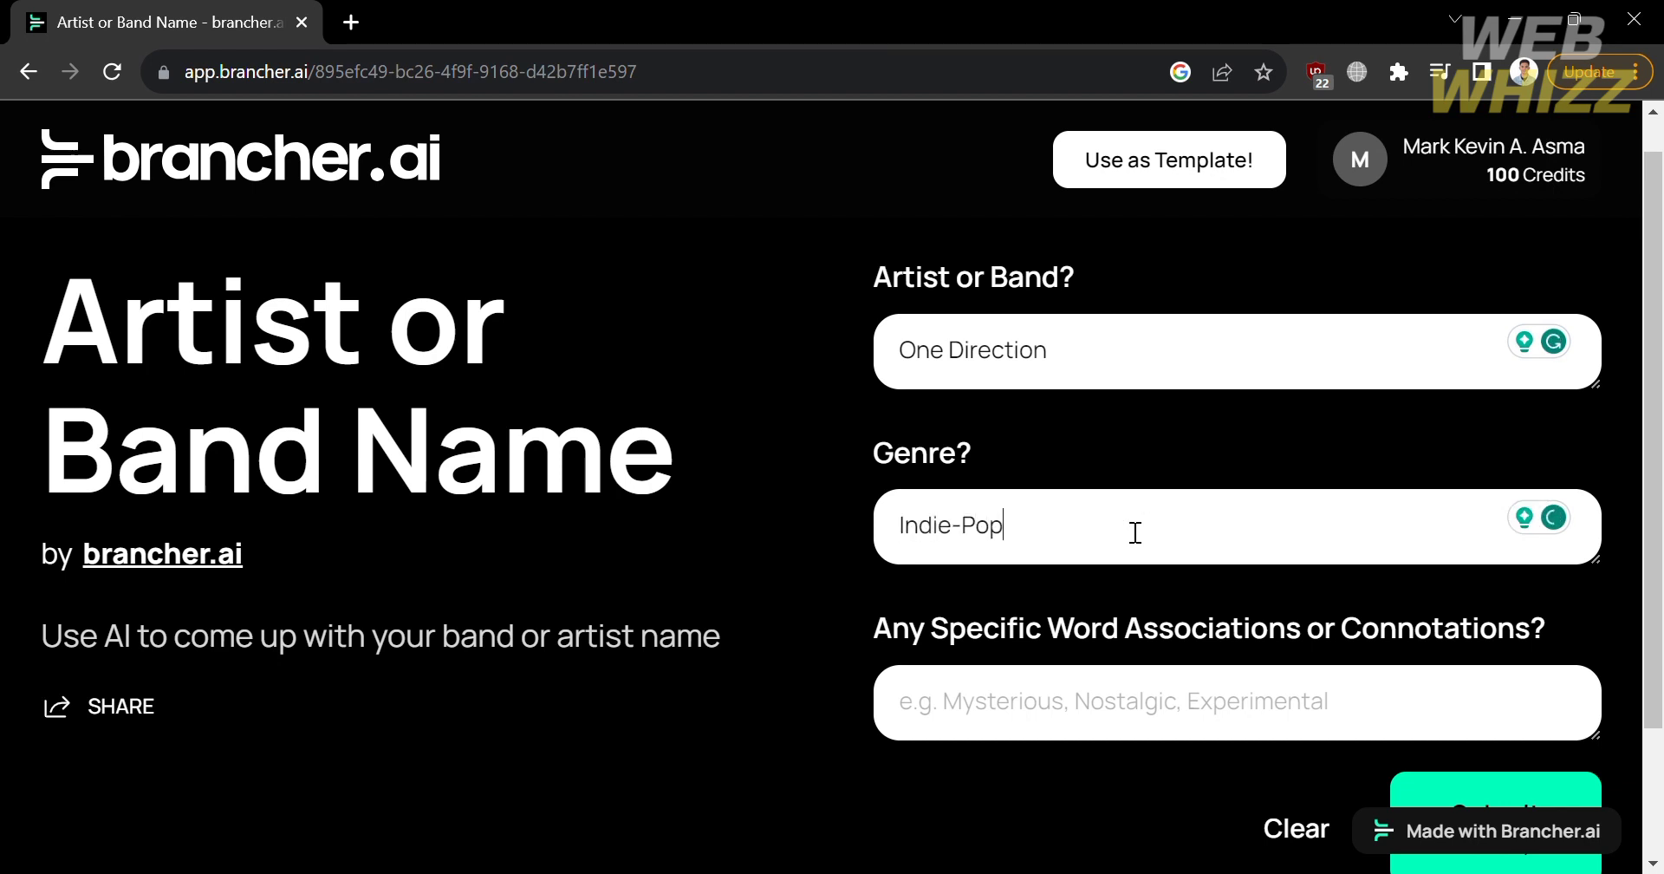
scroll(1121, 520, "down", 1)
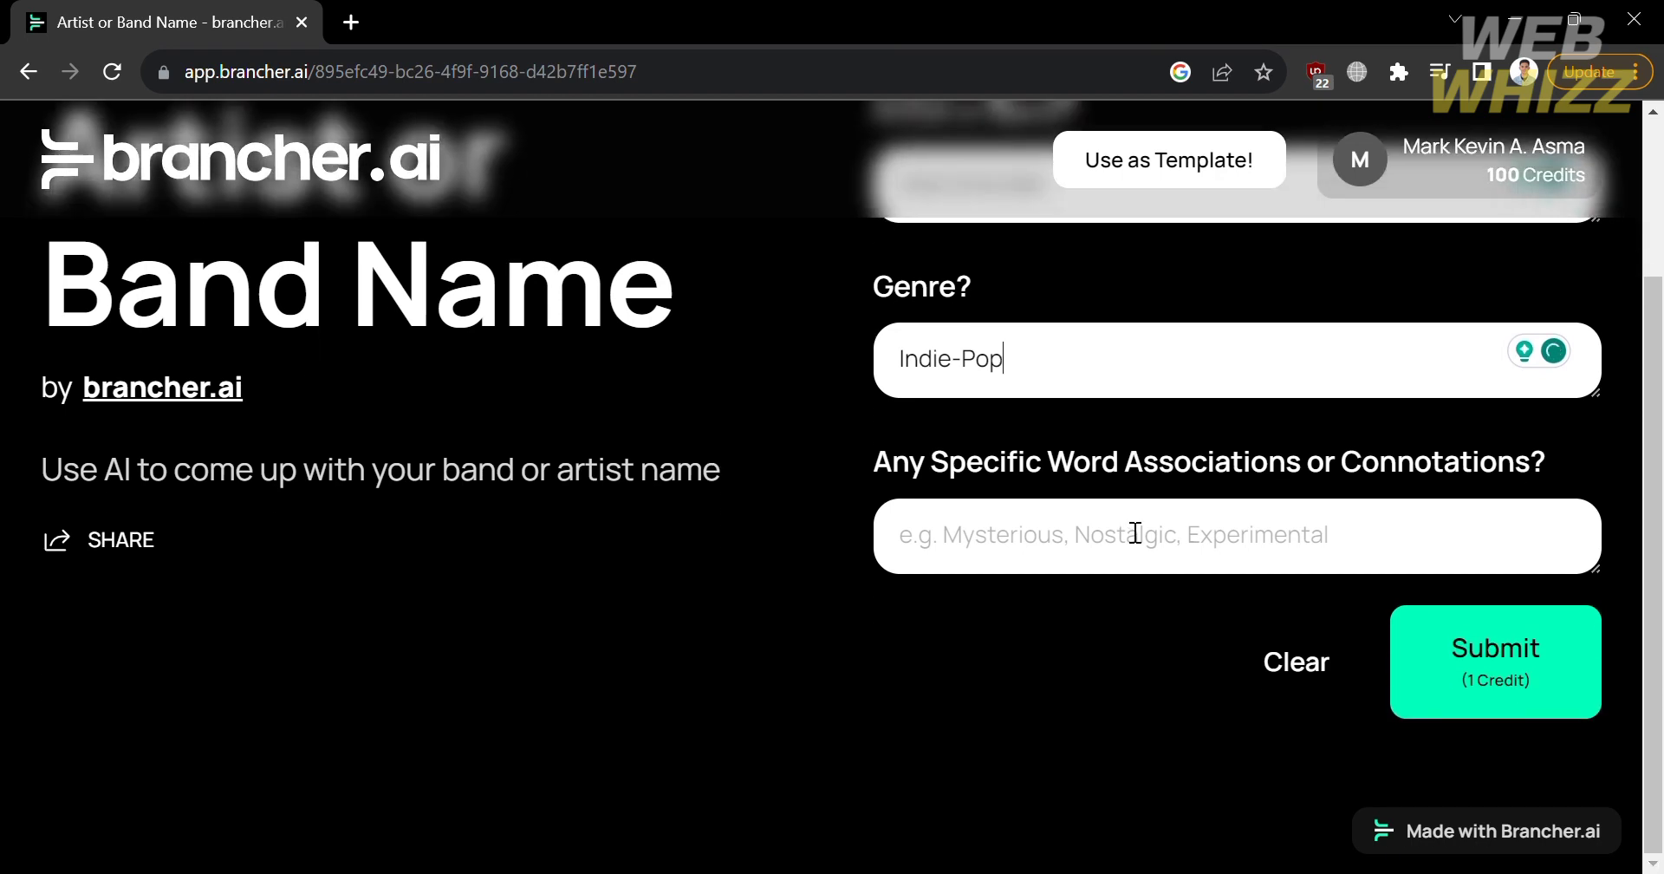
left_click(1281, 547)
scroll(564, 473, "up", 2)
scroll(564, 473, "down", 2)
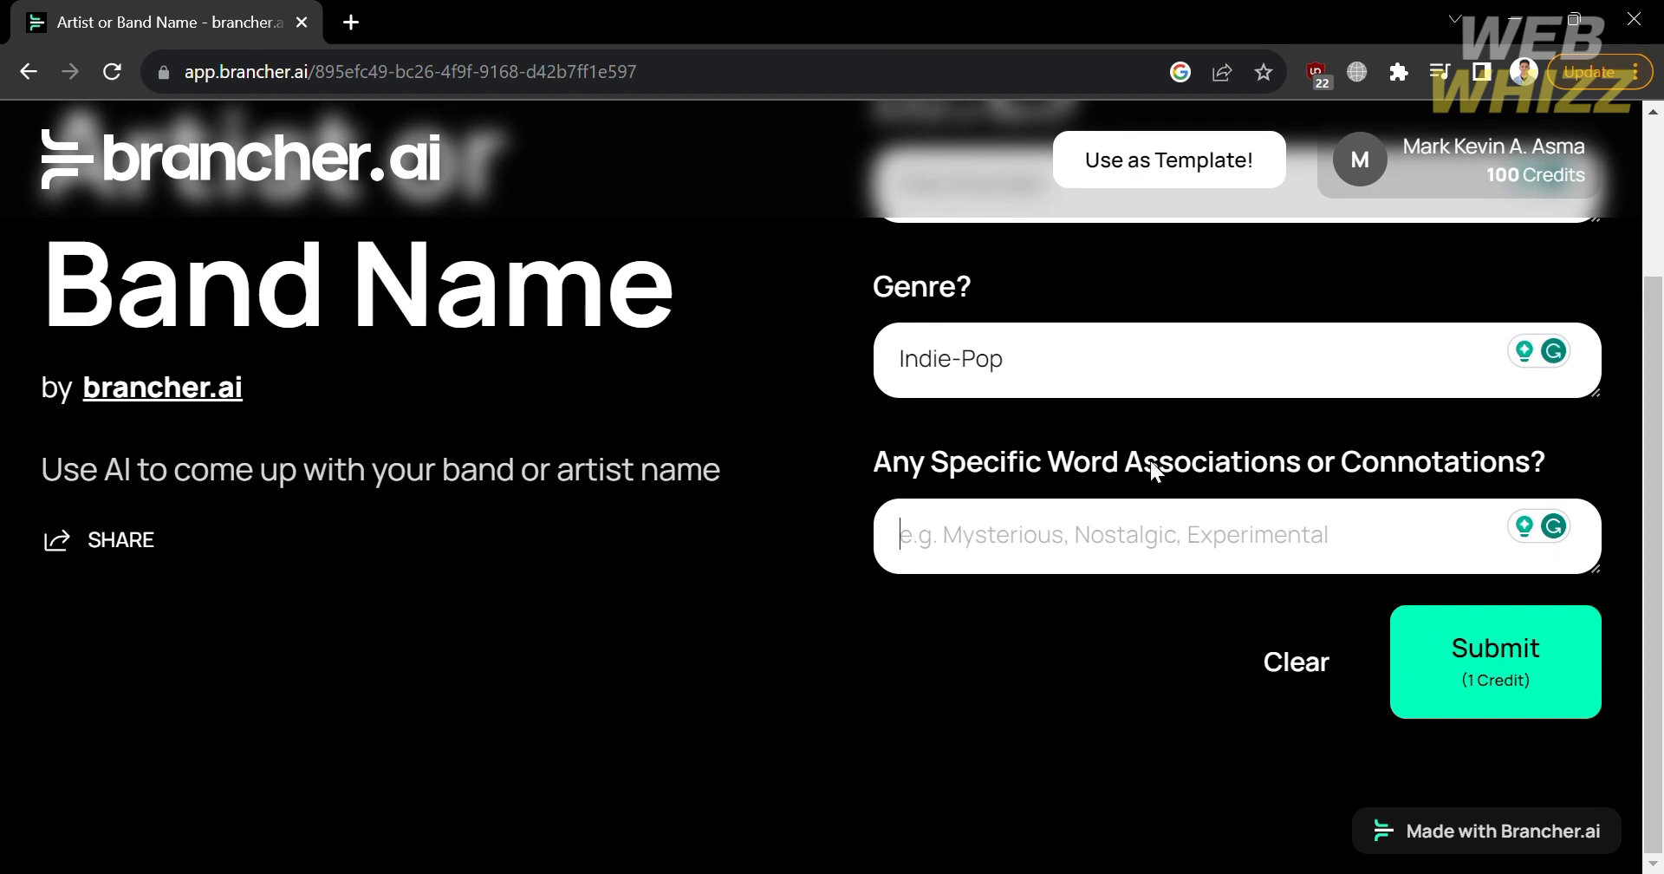
type("Nosta")
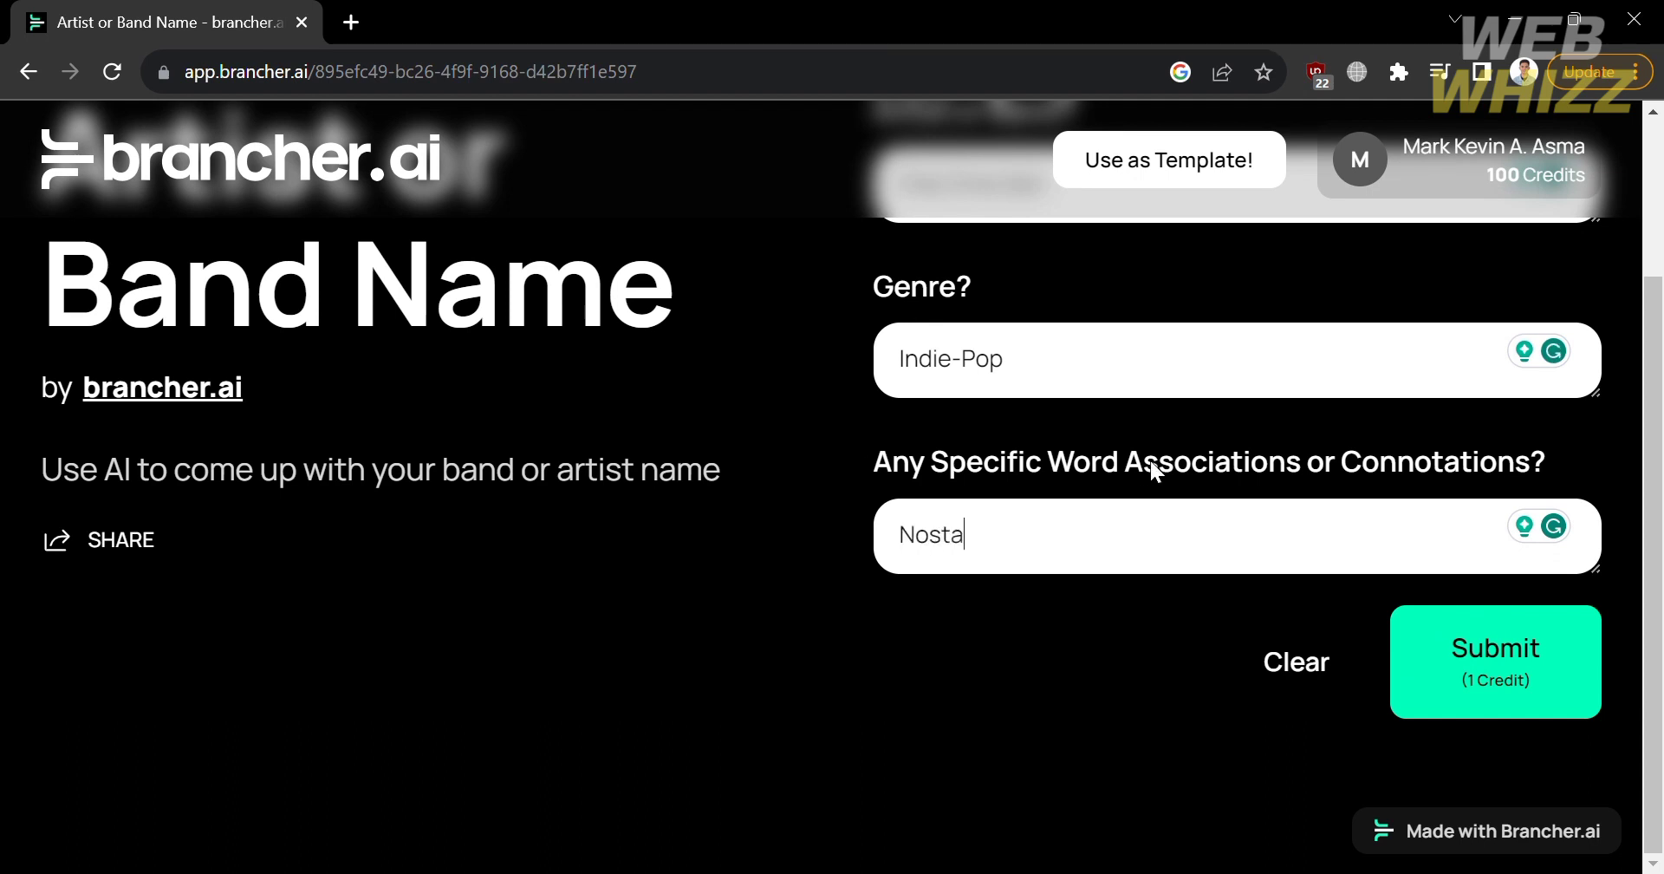
type("lgic")
left_click(1465, 679)
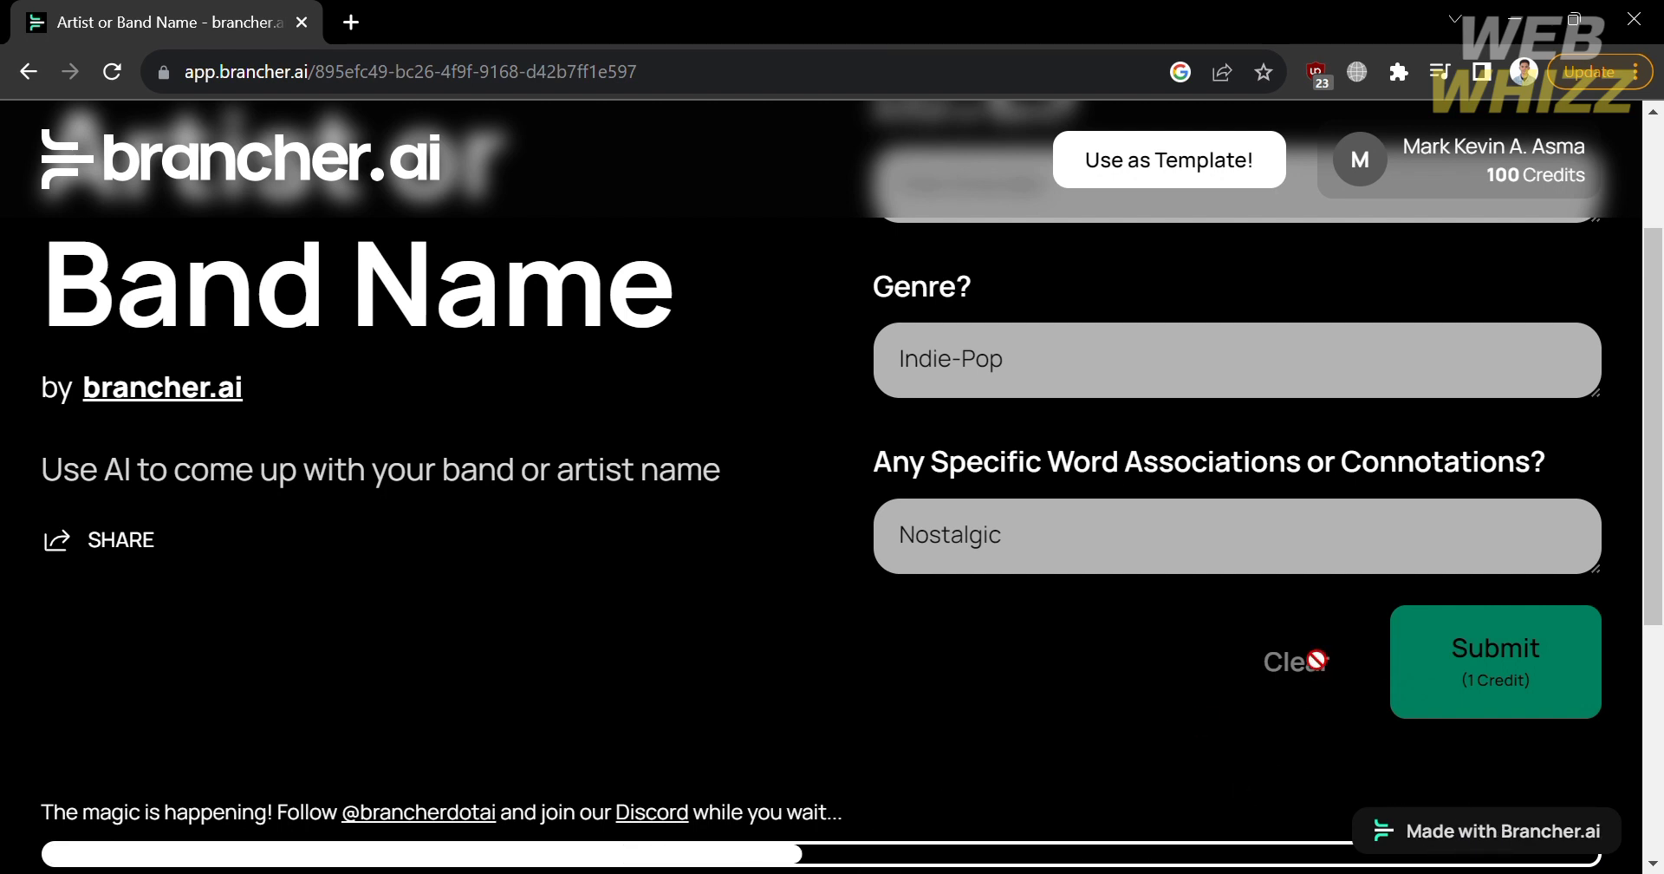
Leave the band-name generation loading and return to the Apps dashboard
scroll(1316, 659, "up", 2)
scroll(1306, 649, "down", 4)
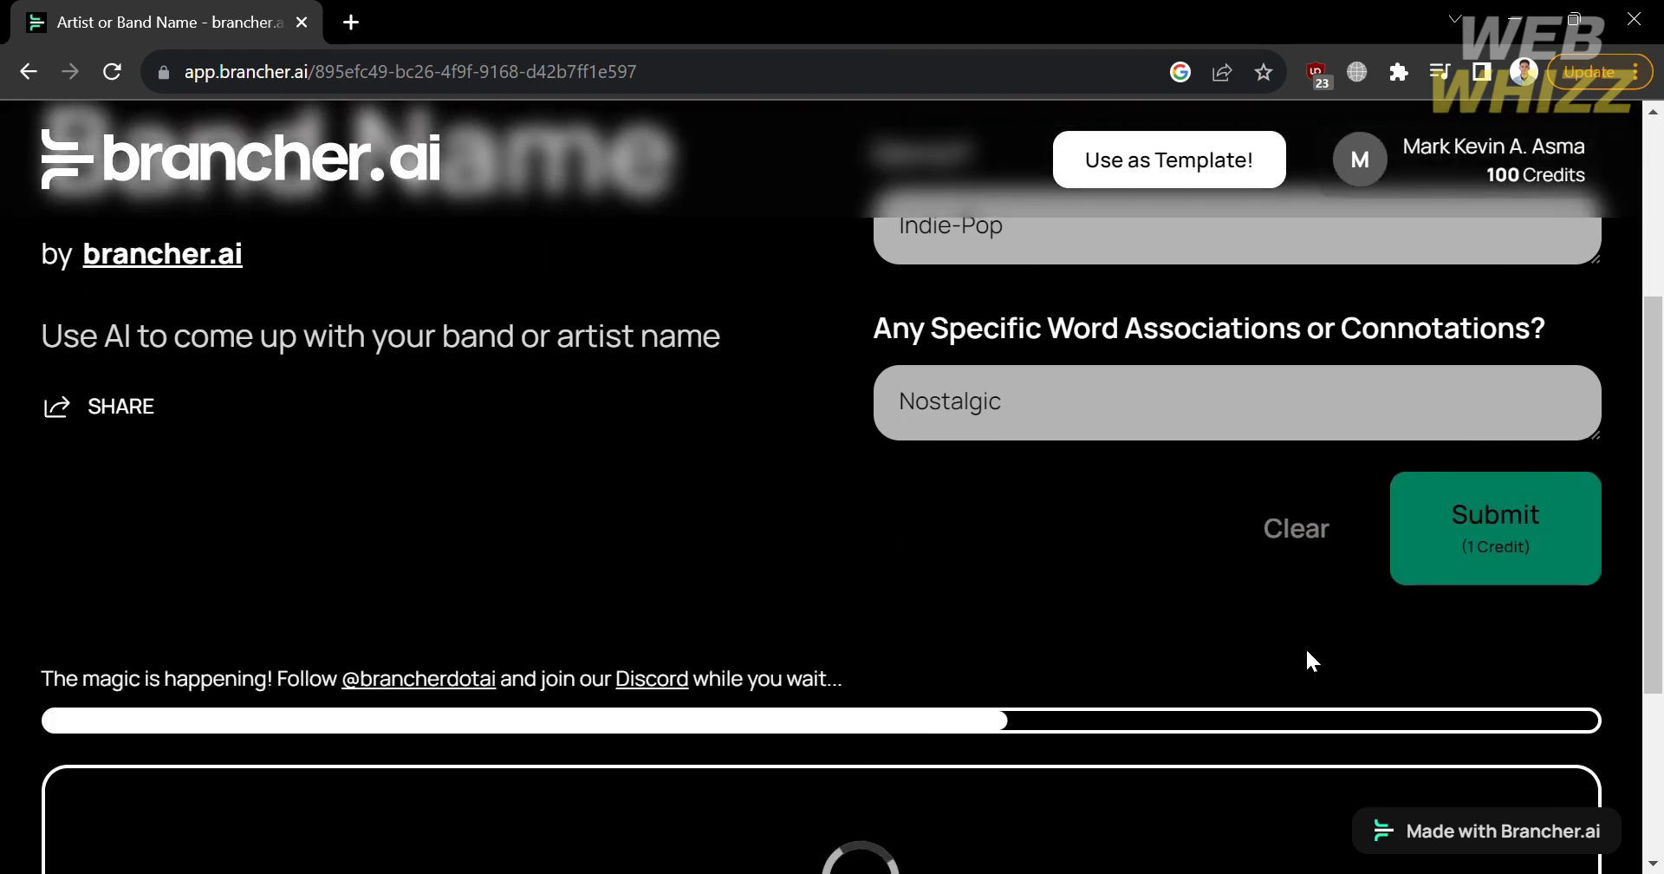
scroll(1305, 646, "down", 3)
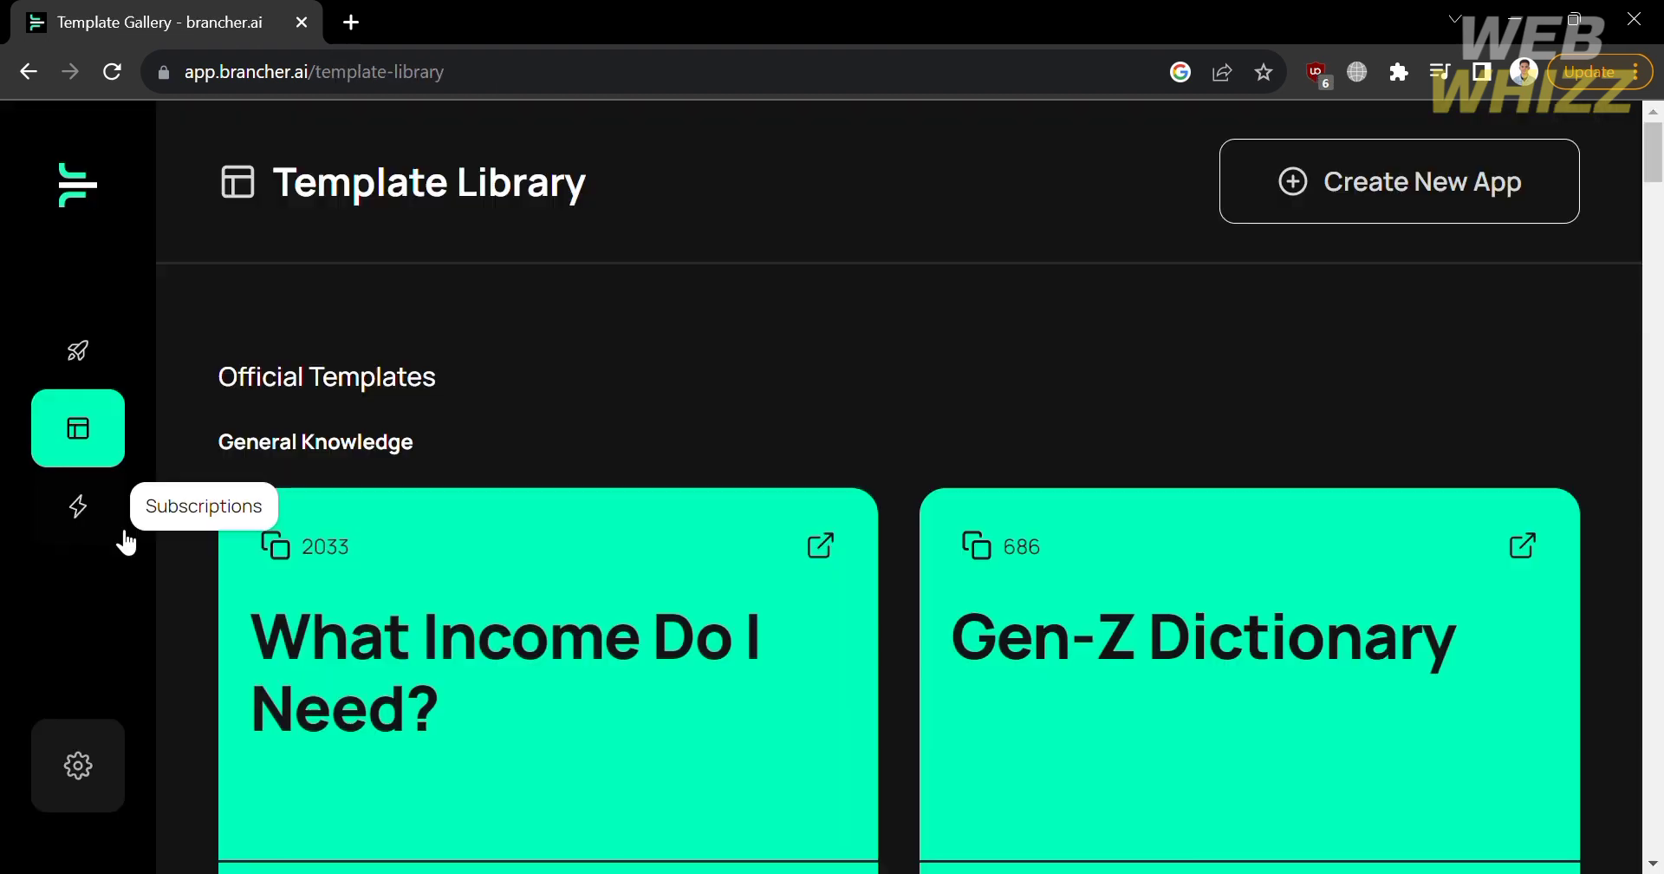
left_click(78, 356)
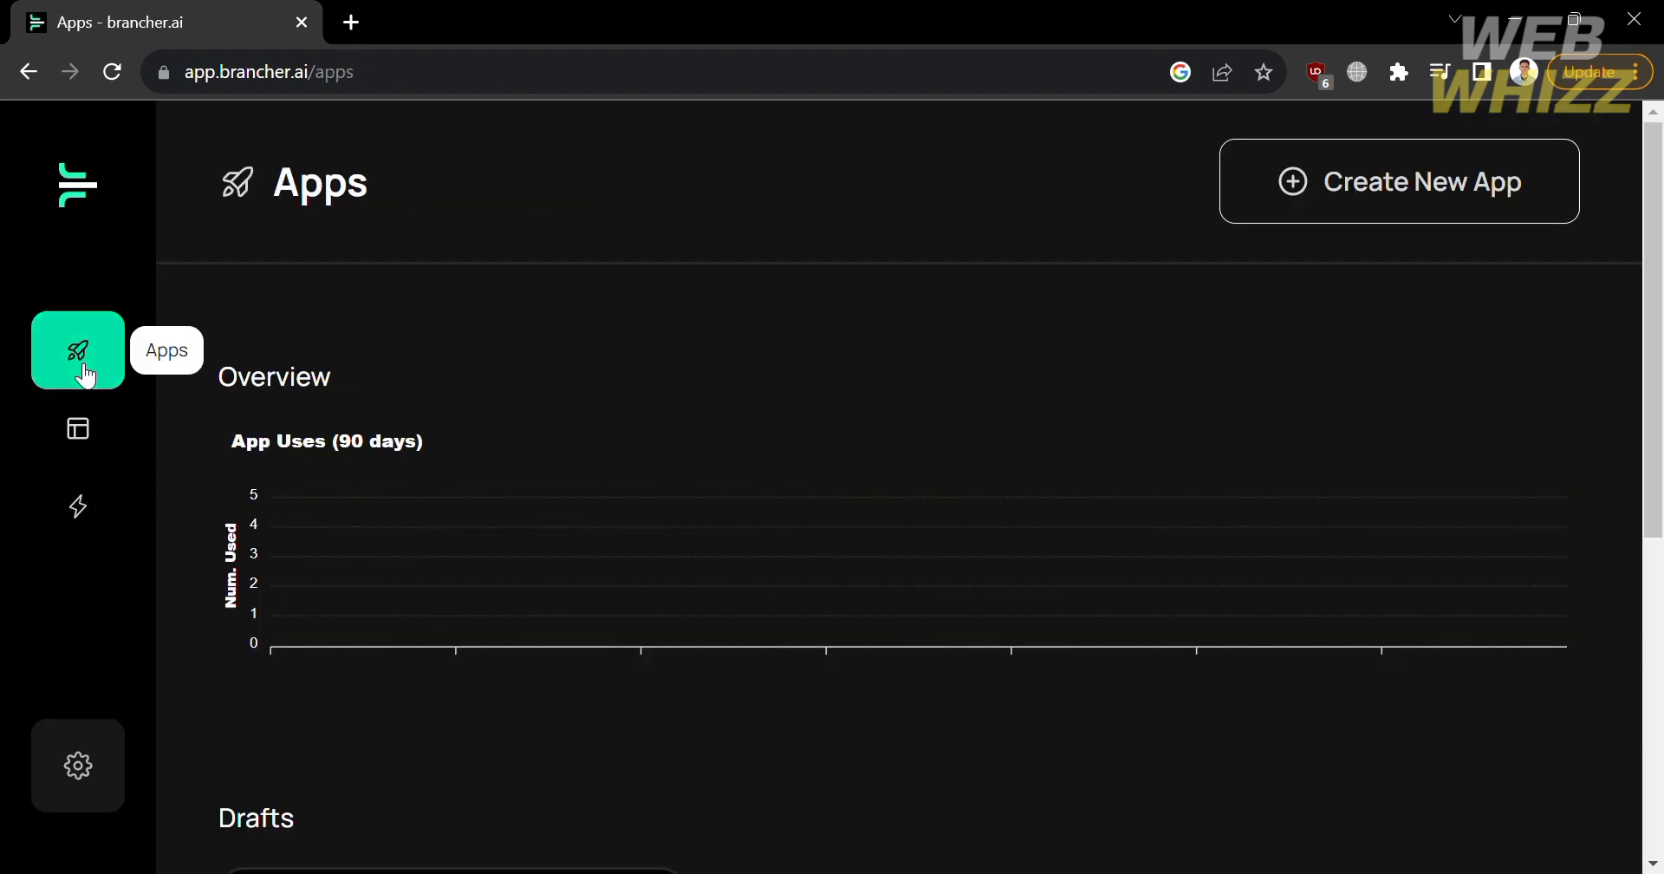
scroll(512, 672, "down", 5)
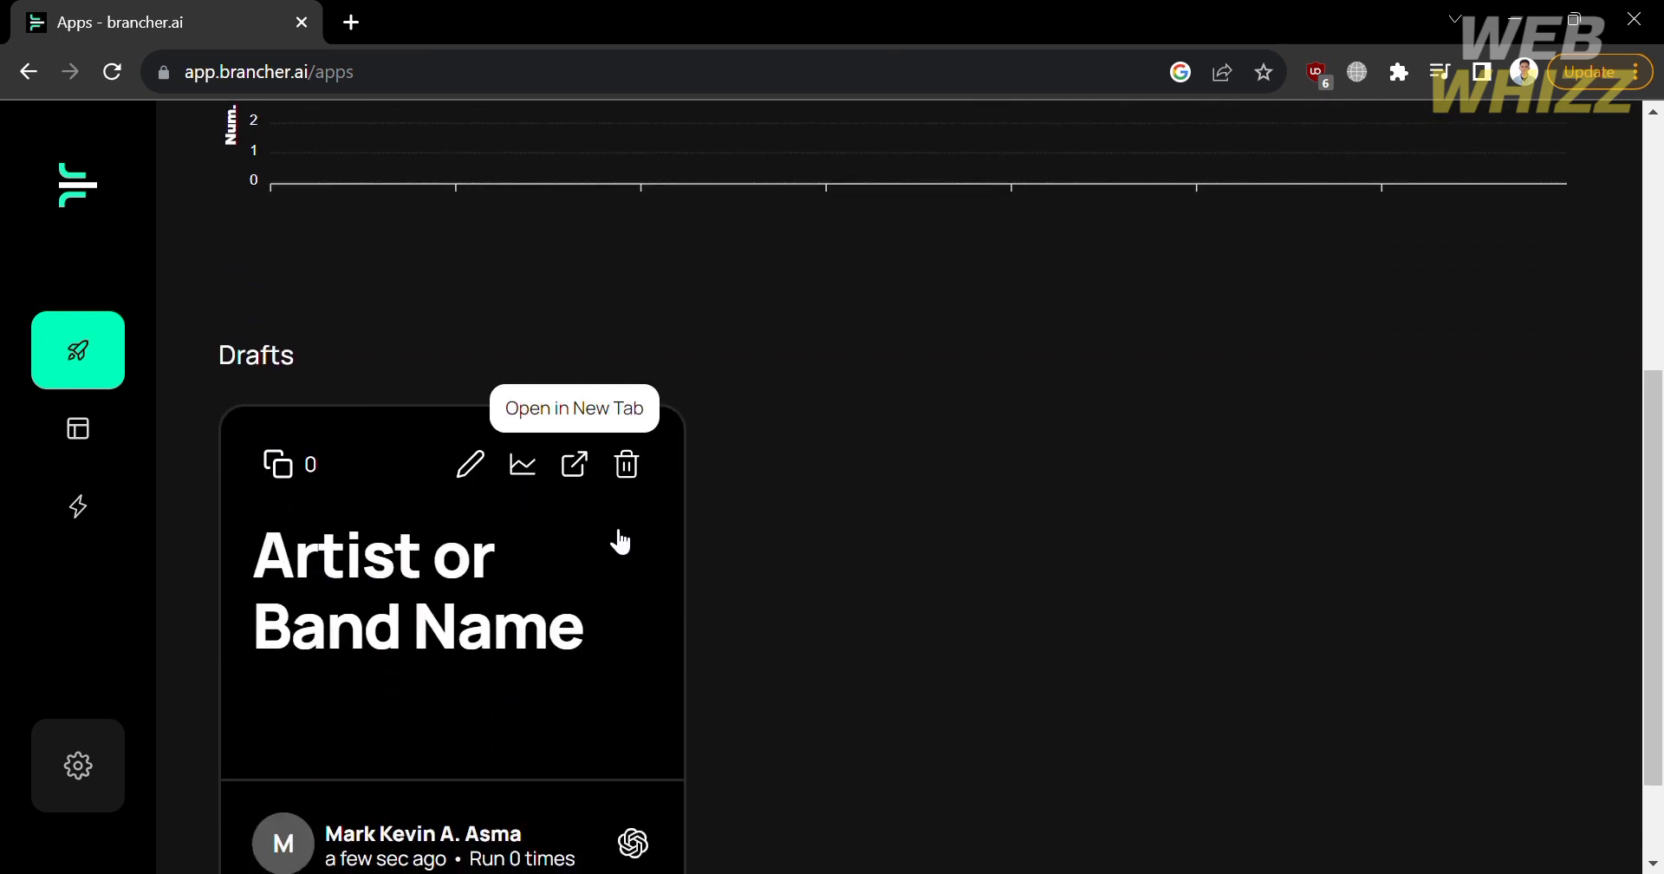
scroll(624, 546, "down", 1)
scroll(624, 549, "up", 1)
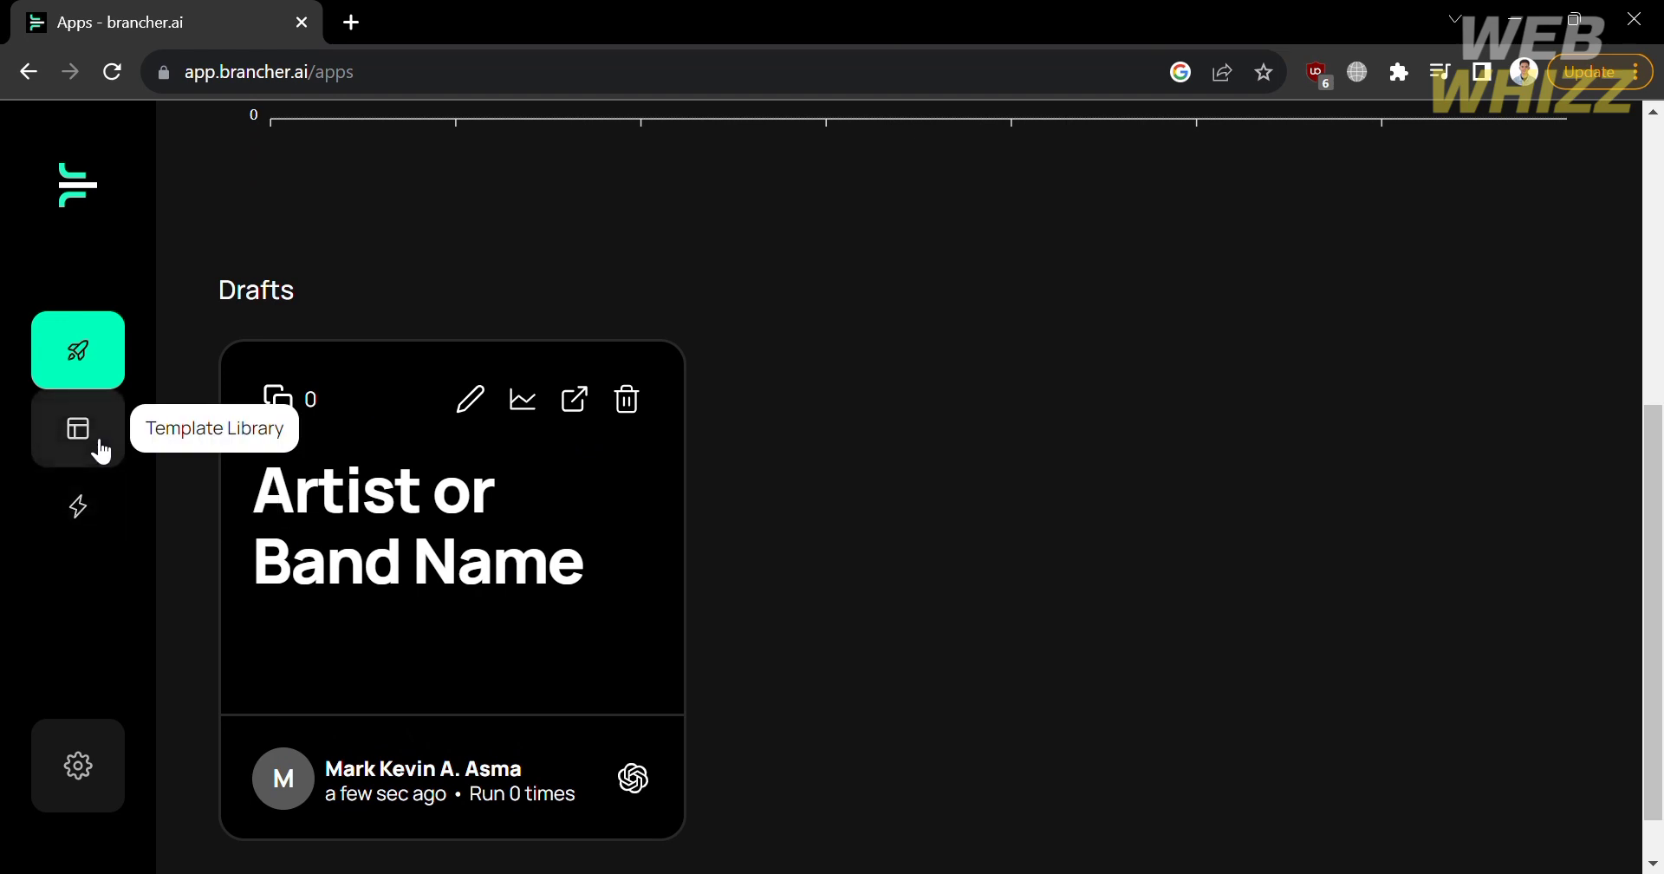
scroll(1079, 559, "up", 6)
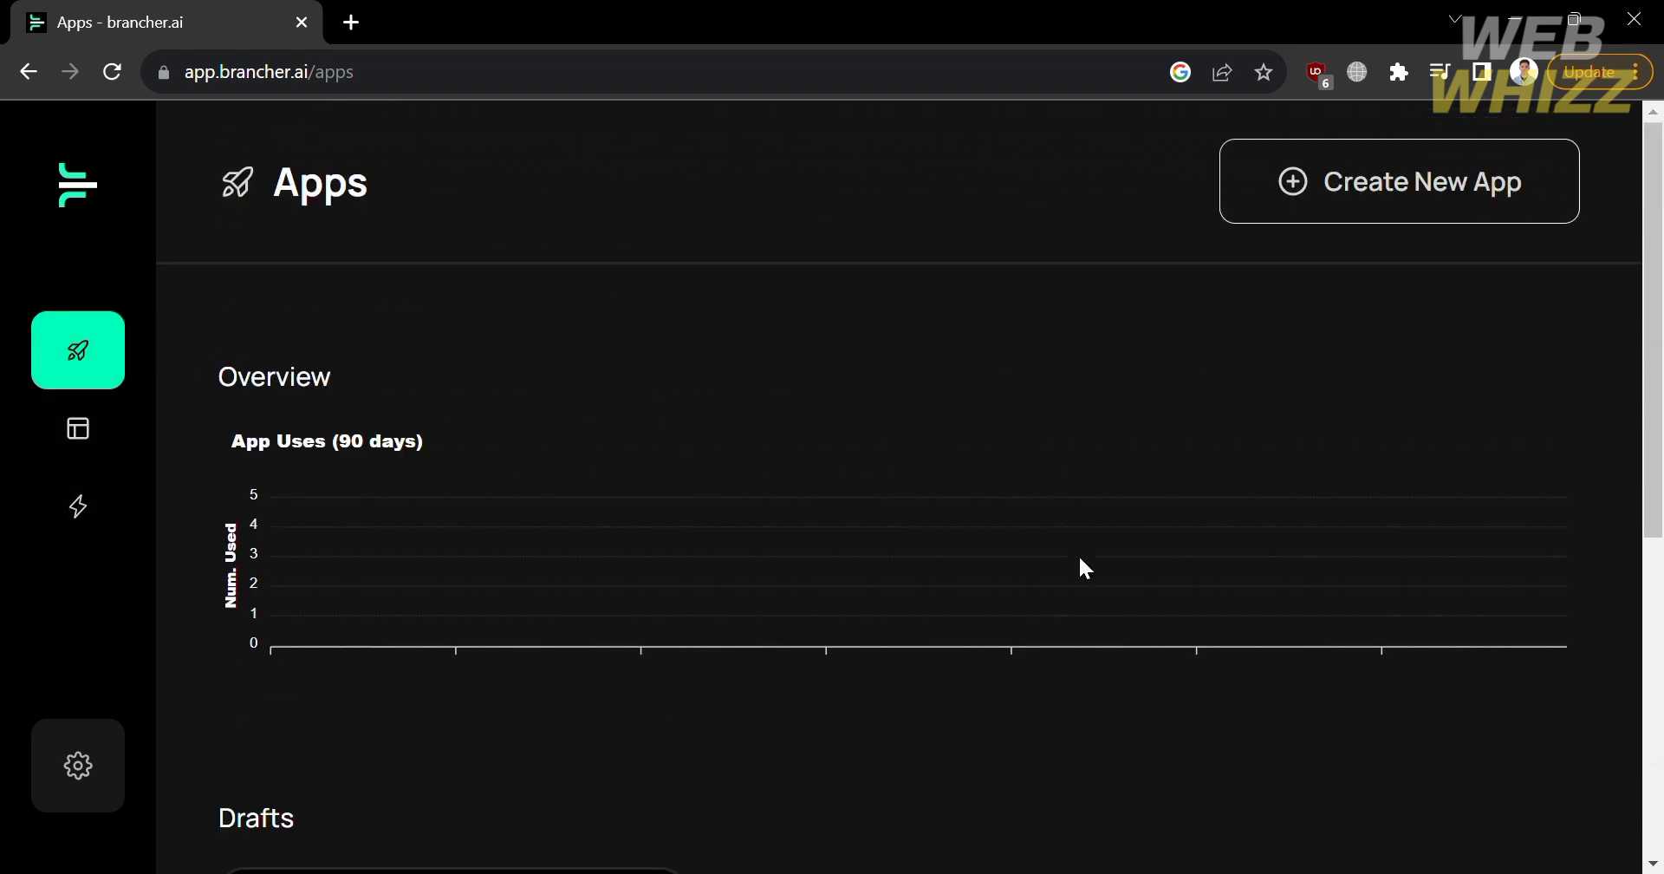
Create a new app and look over the App Builder settings
left_click(1335, 214)
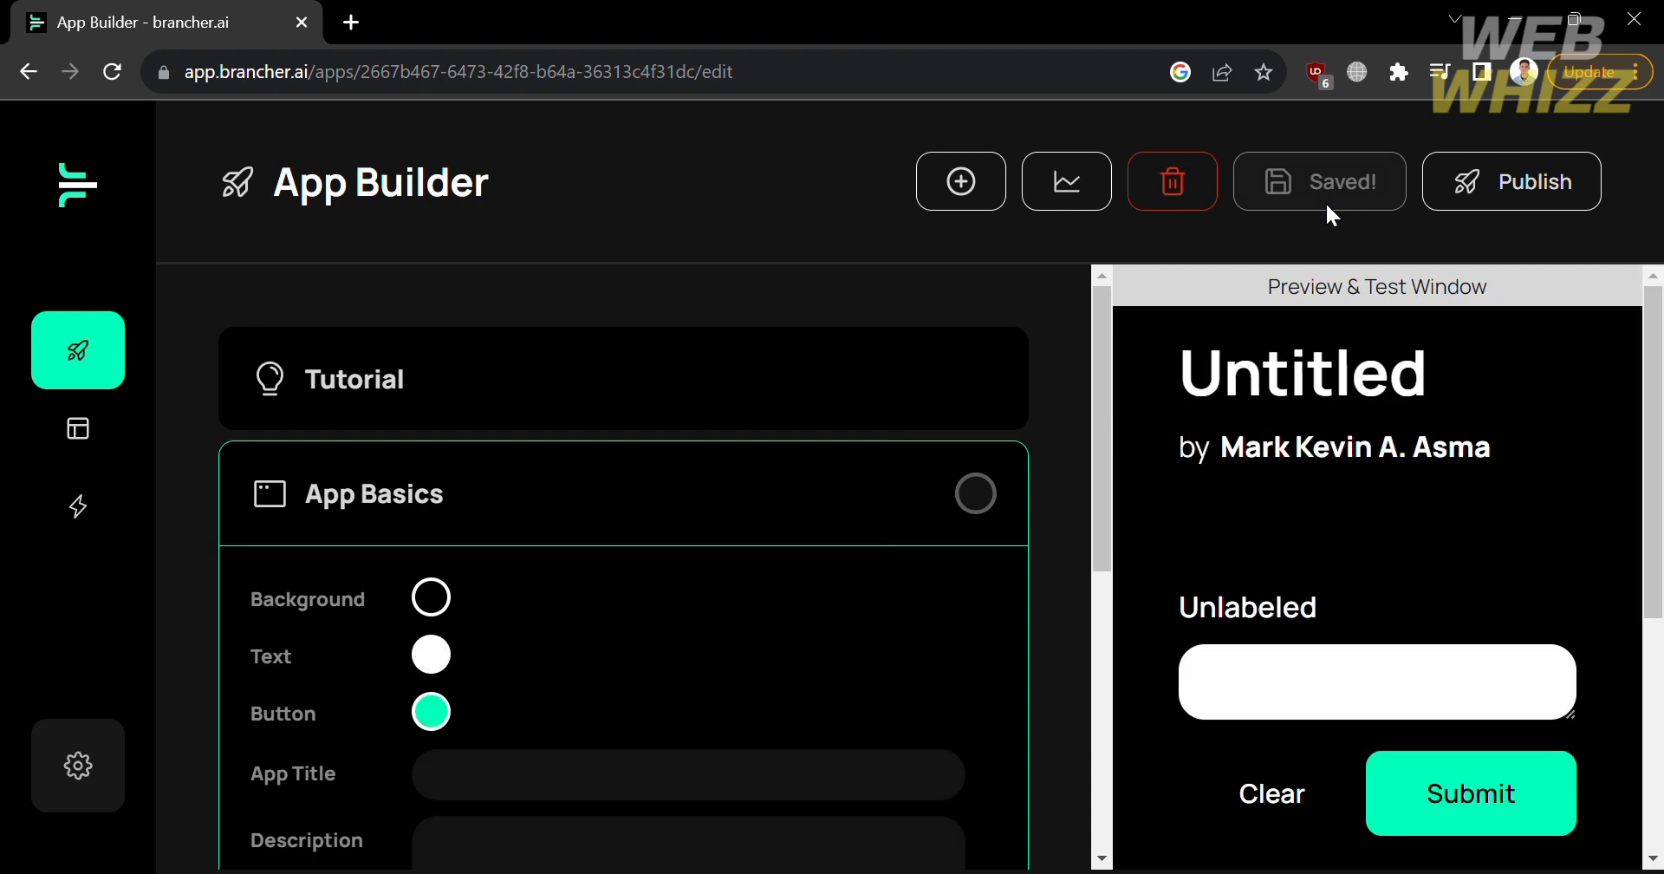
scroll(967, 407, "down", 1)
scroll(968, 410, "down", 1)
scroll(969, 412, "up", 2)
scroll(676, 512, "down", 2)
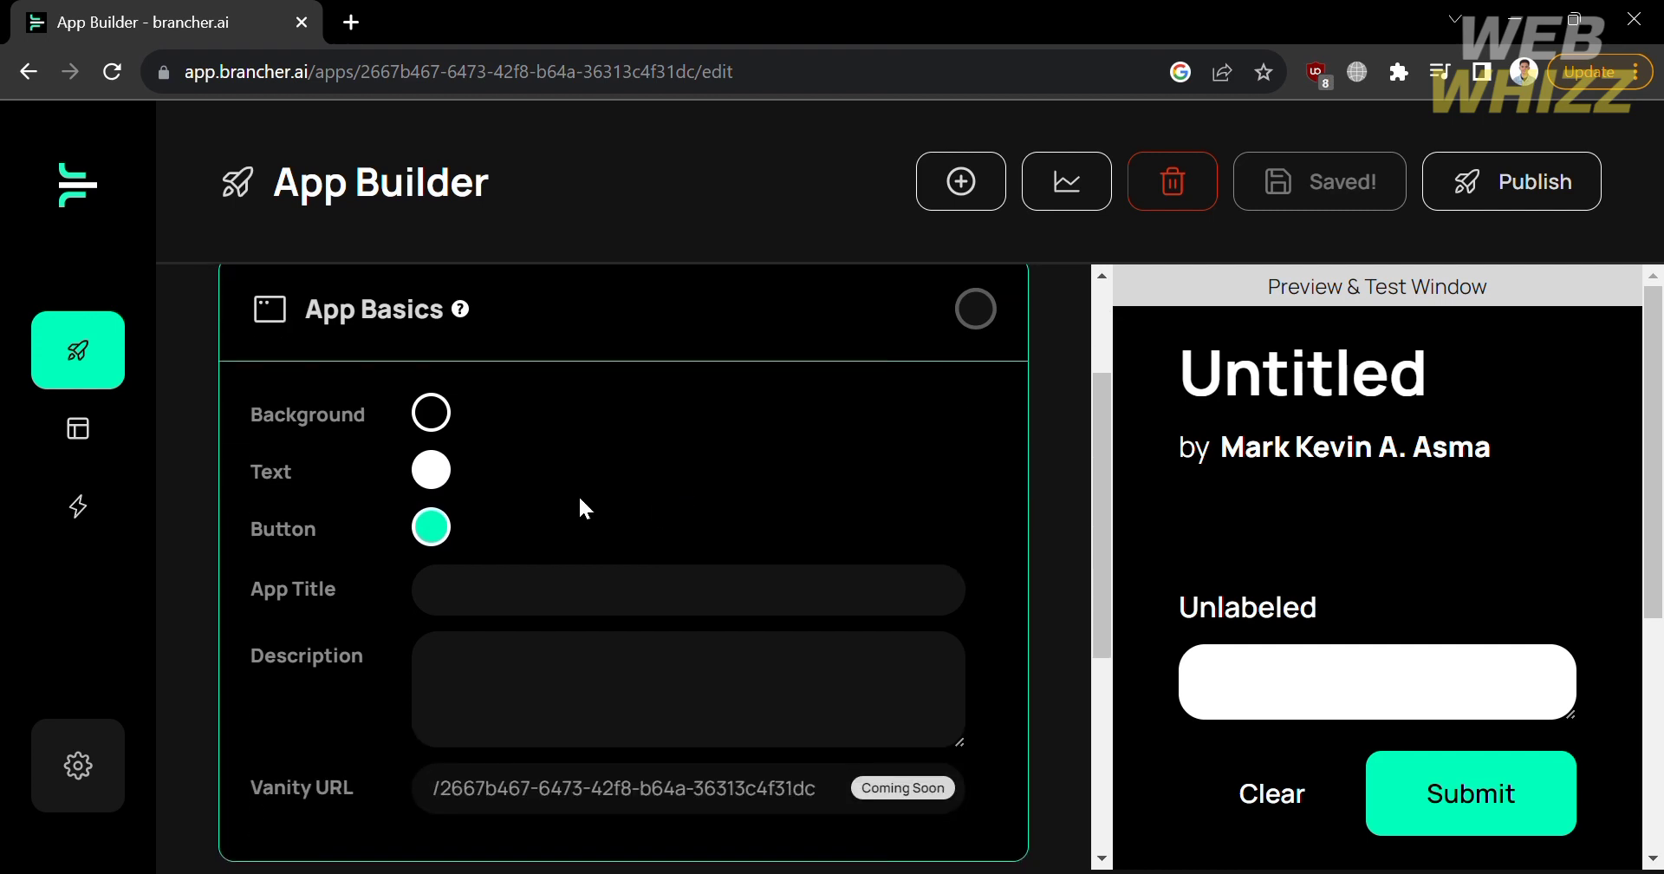
scroll(455, 429, "up", 1)
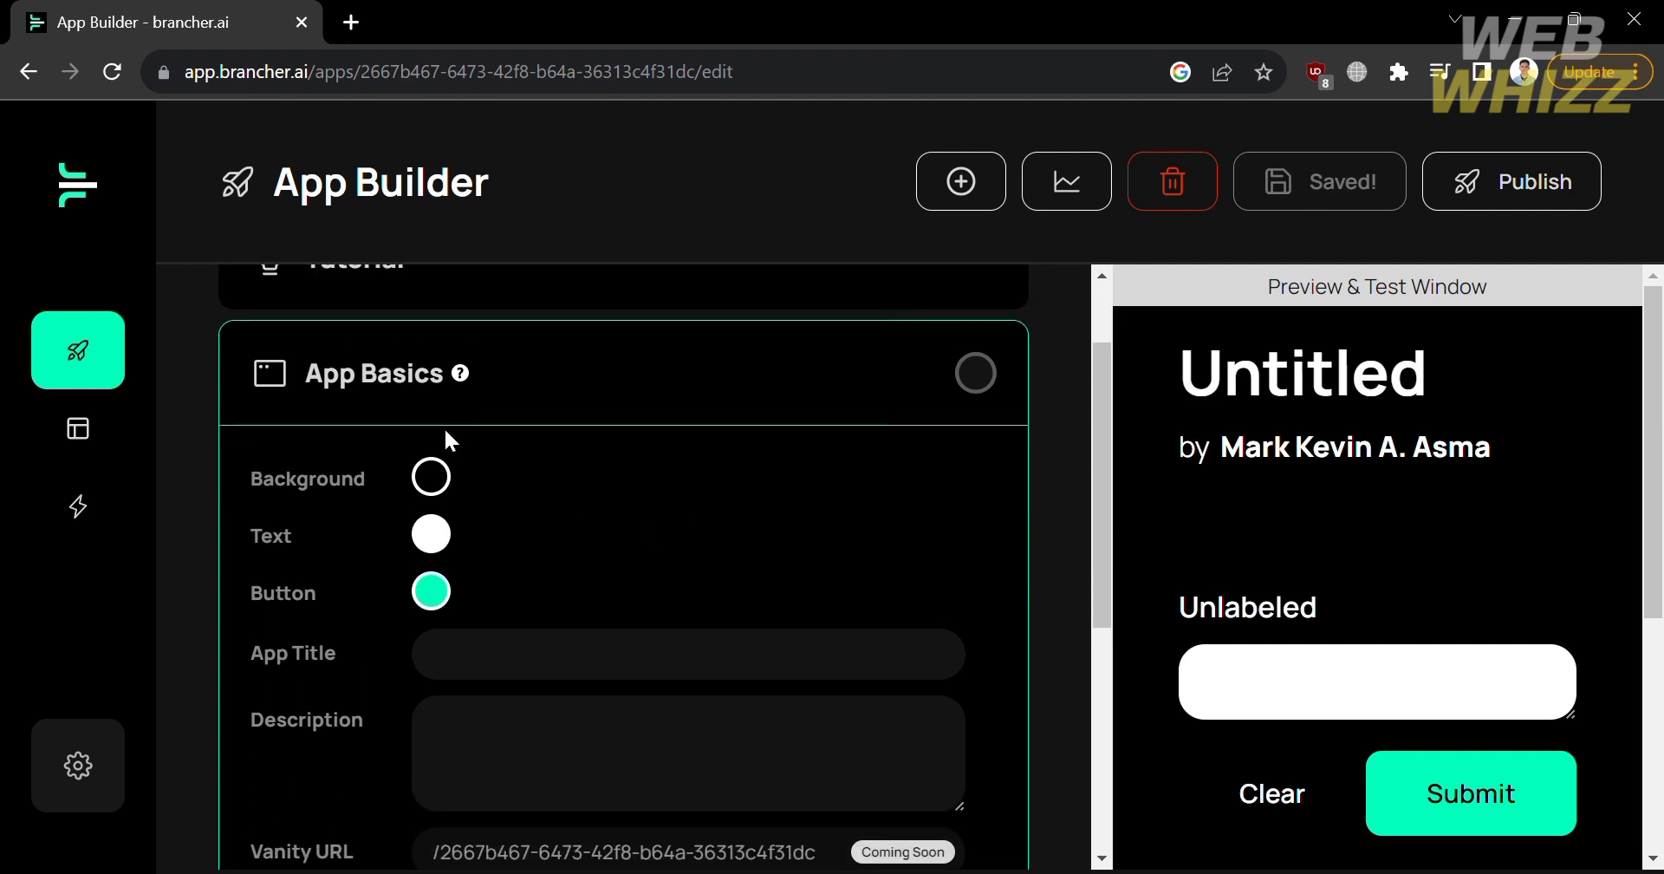
Set the app background colour to dark teal 2A6B6D
left_click(453, 479)
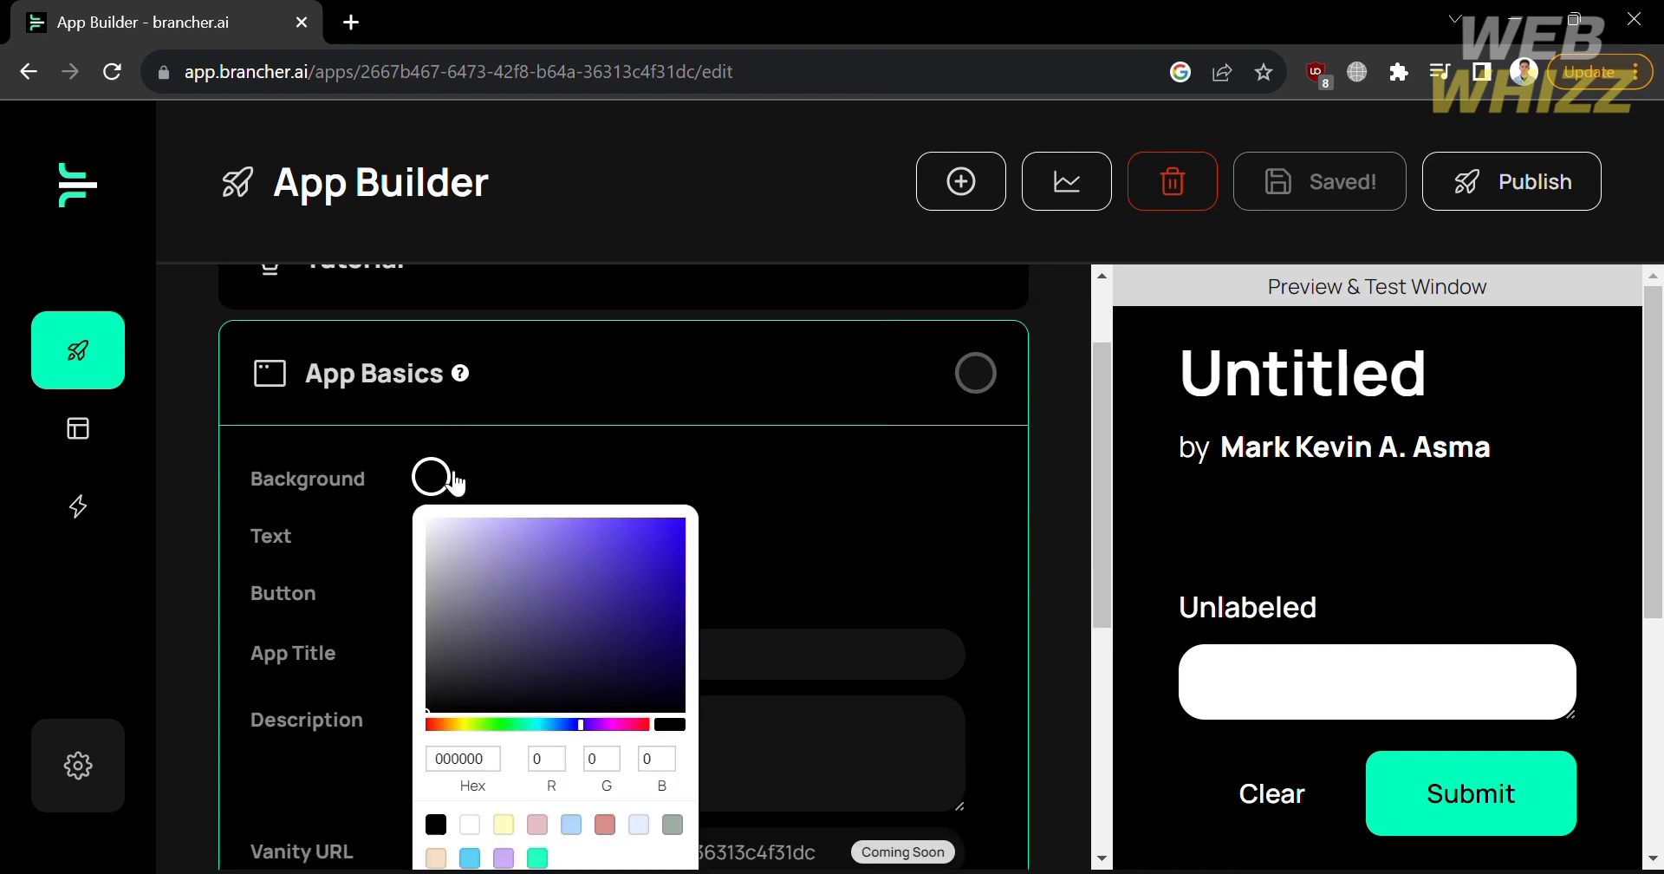
left_click(600, 583)
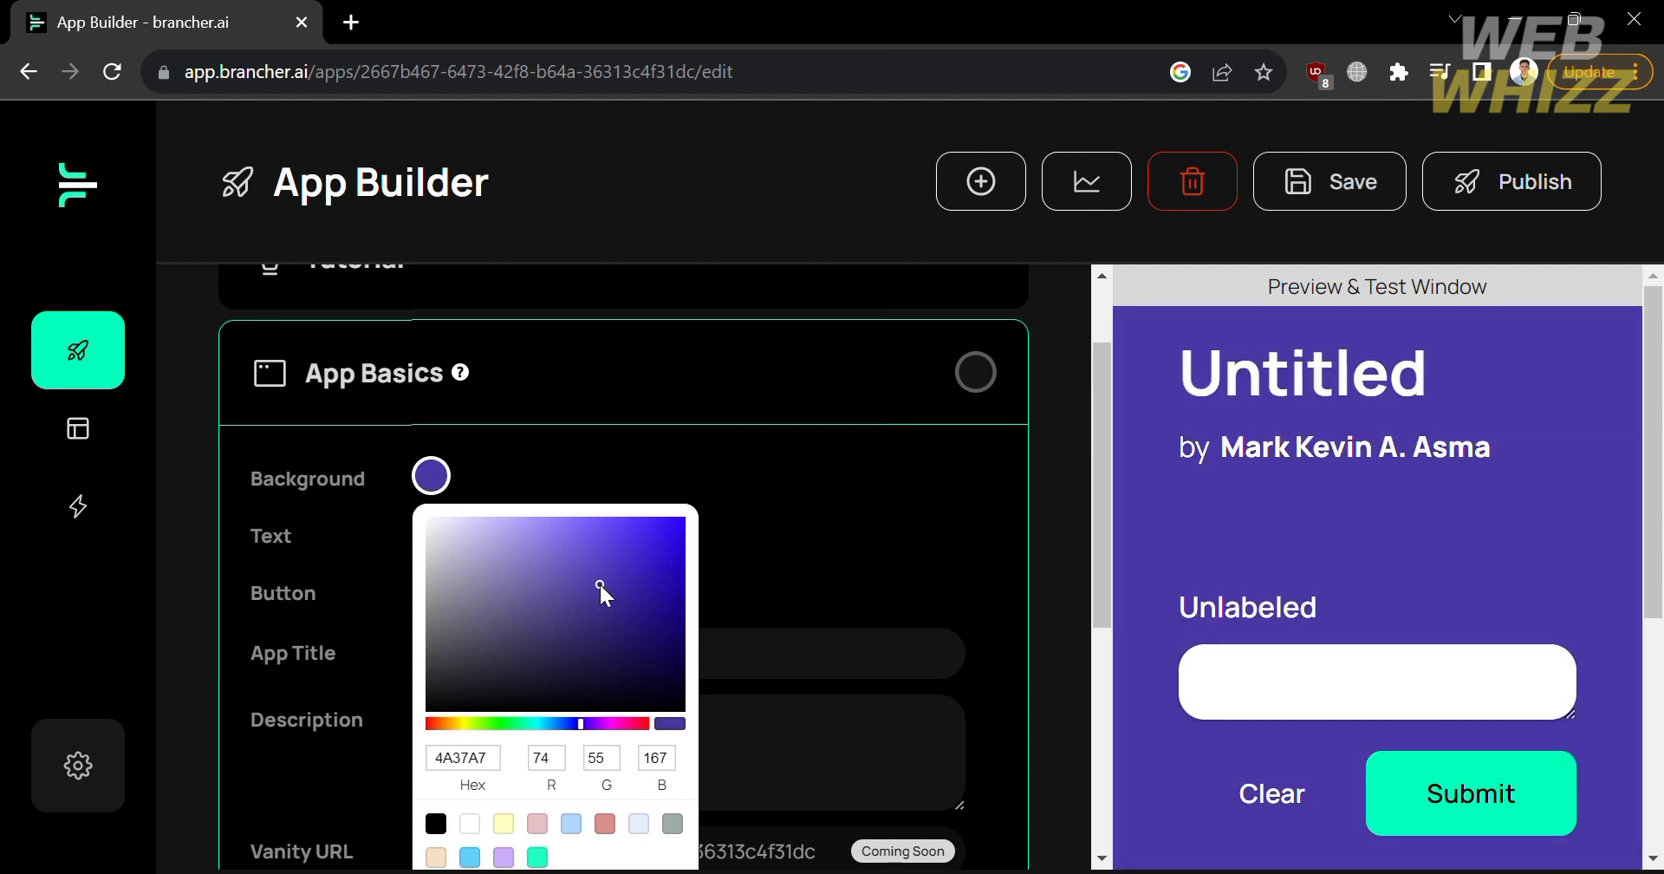
left_click(539, 723)
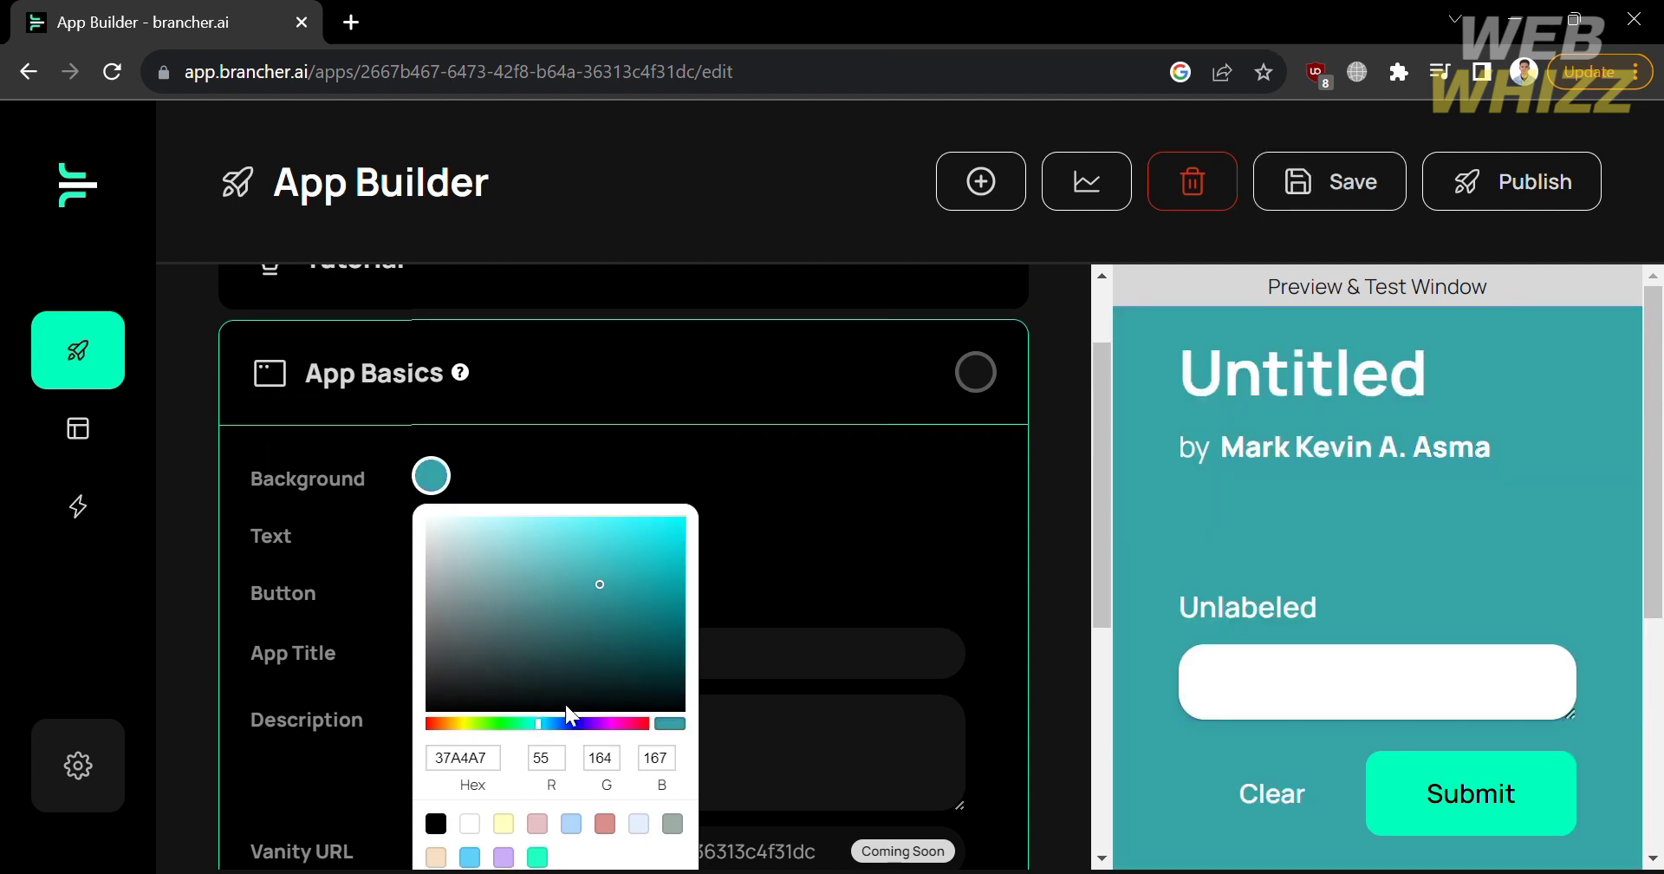
left_click(585, 628)
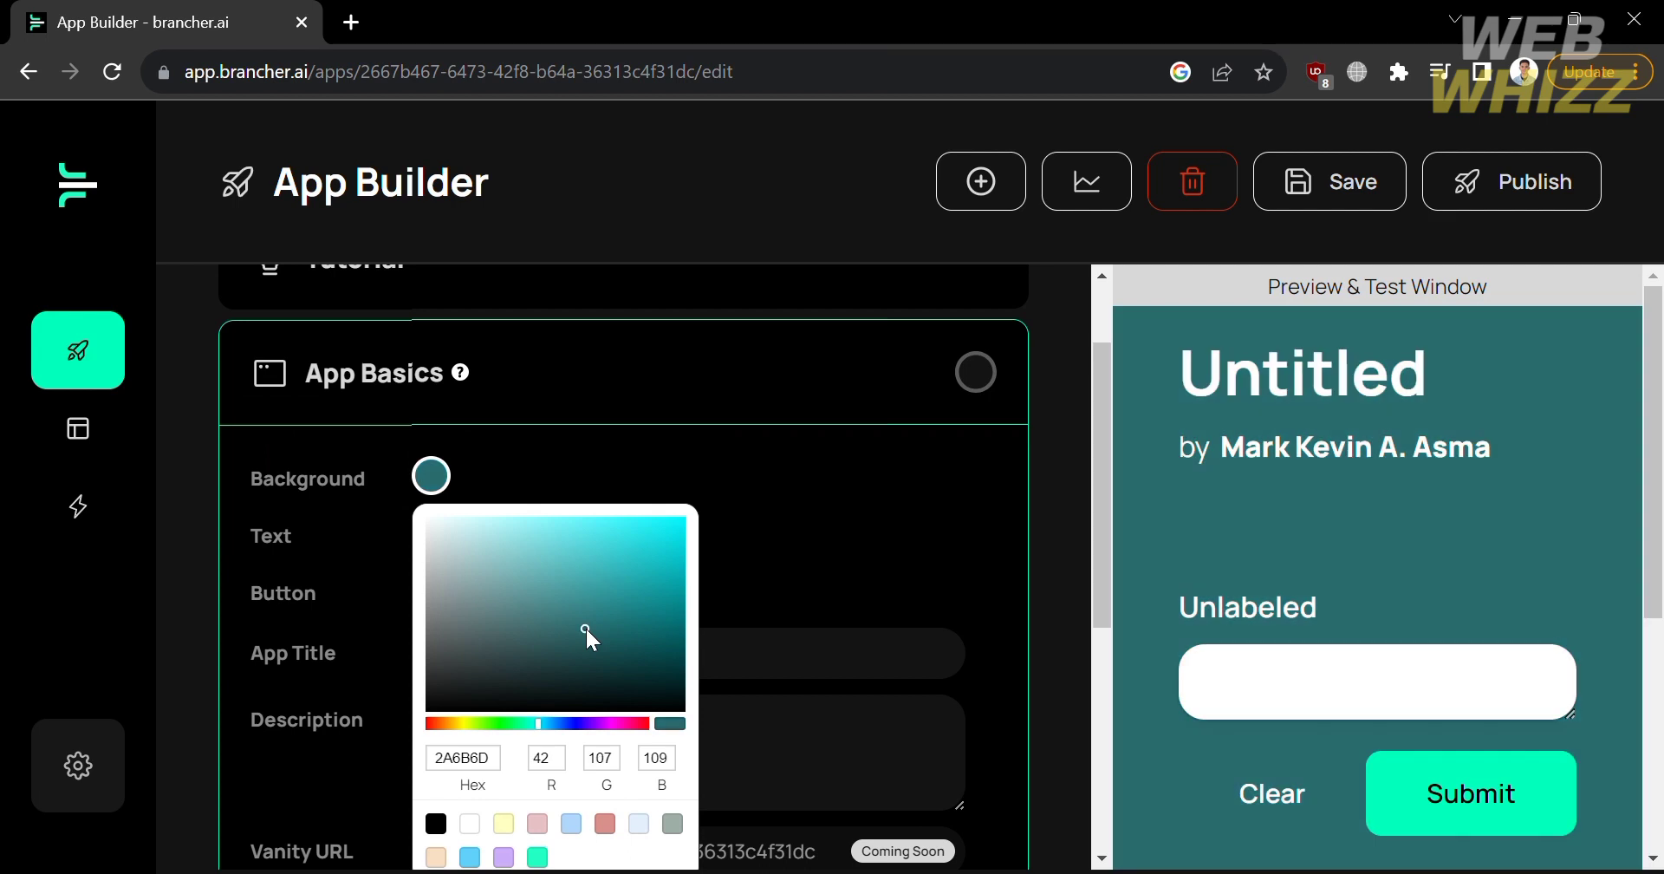
left_click(329, 527)
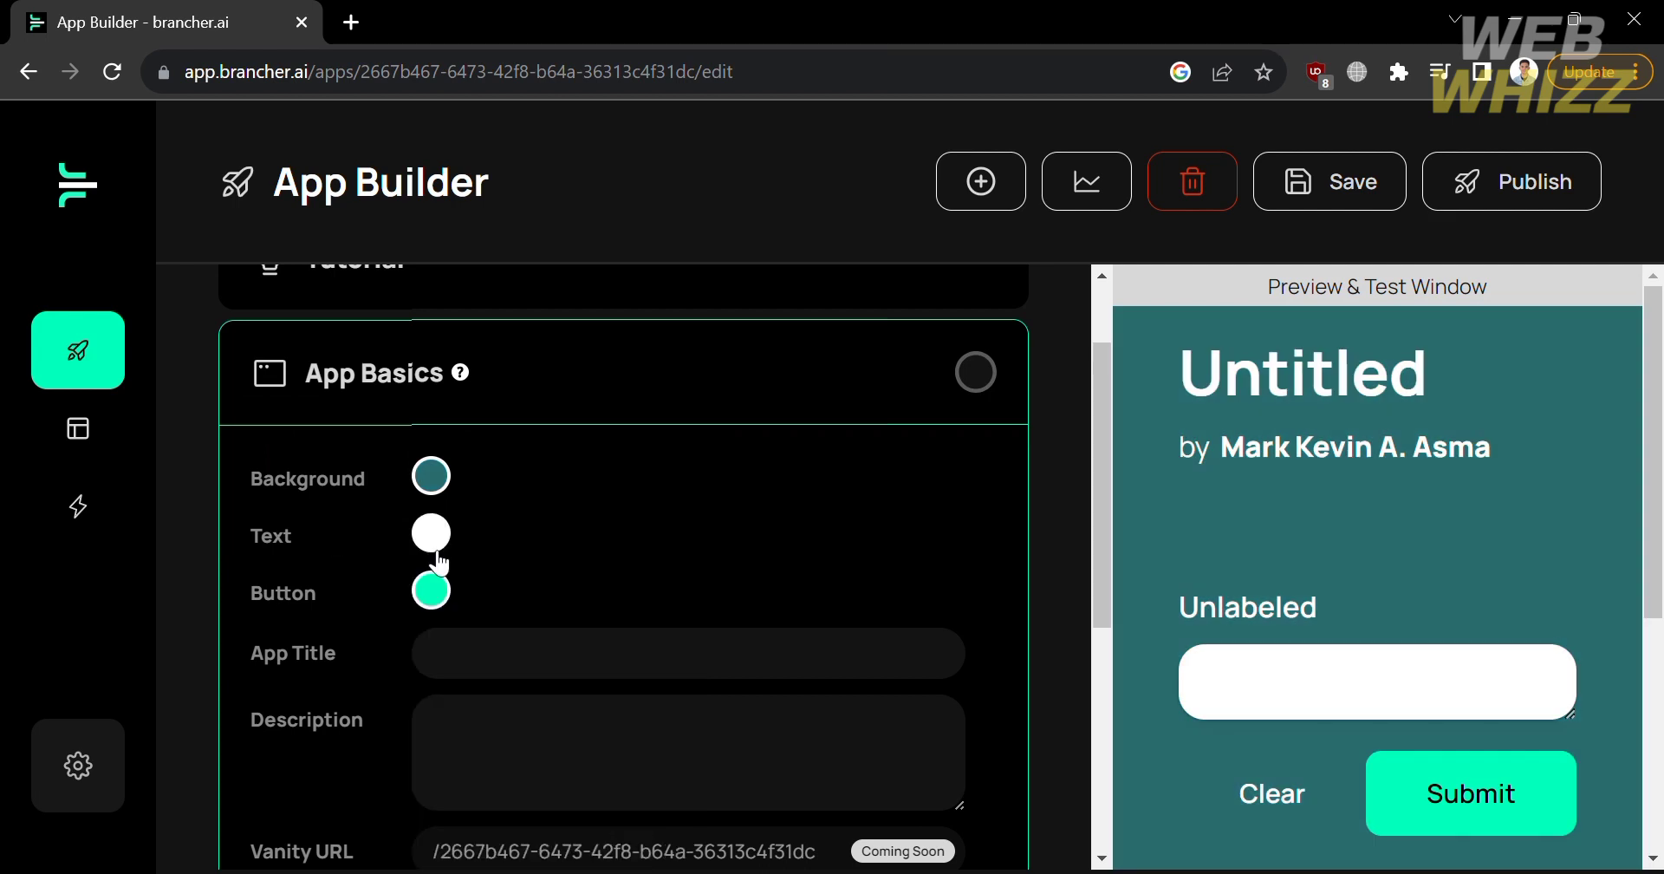
Open the Button colour swatch, then place the cursor in the App Title field
left_click(448, 596)
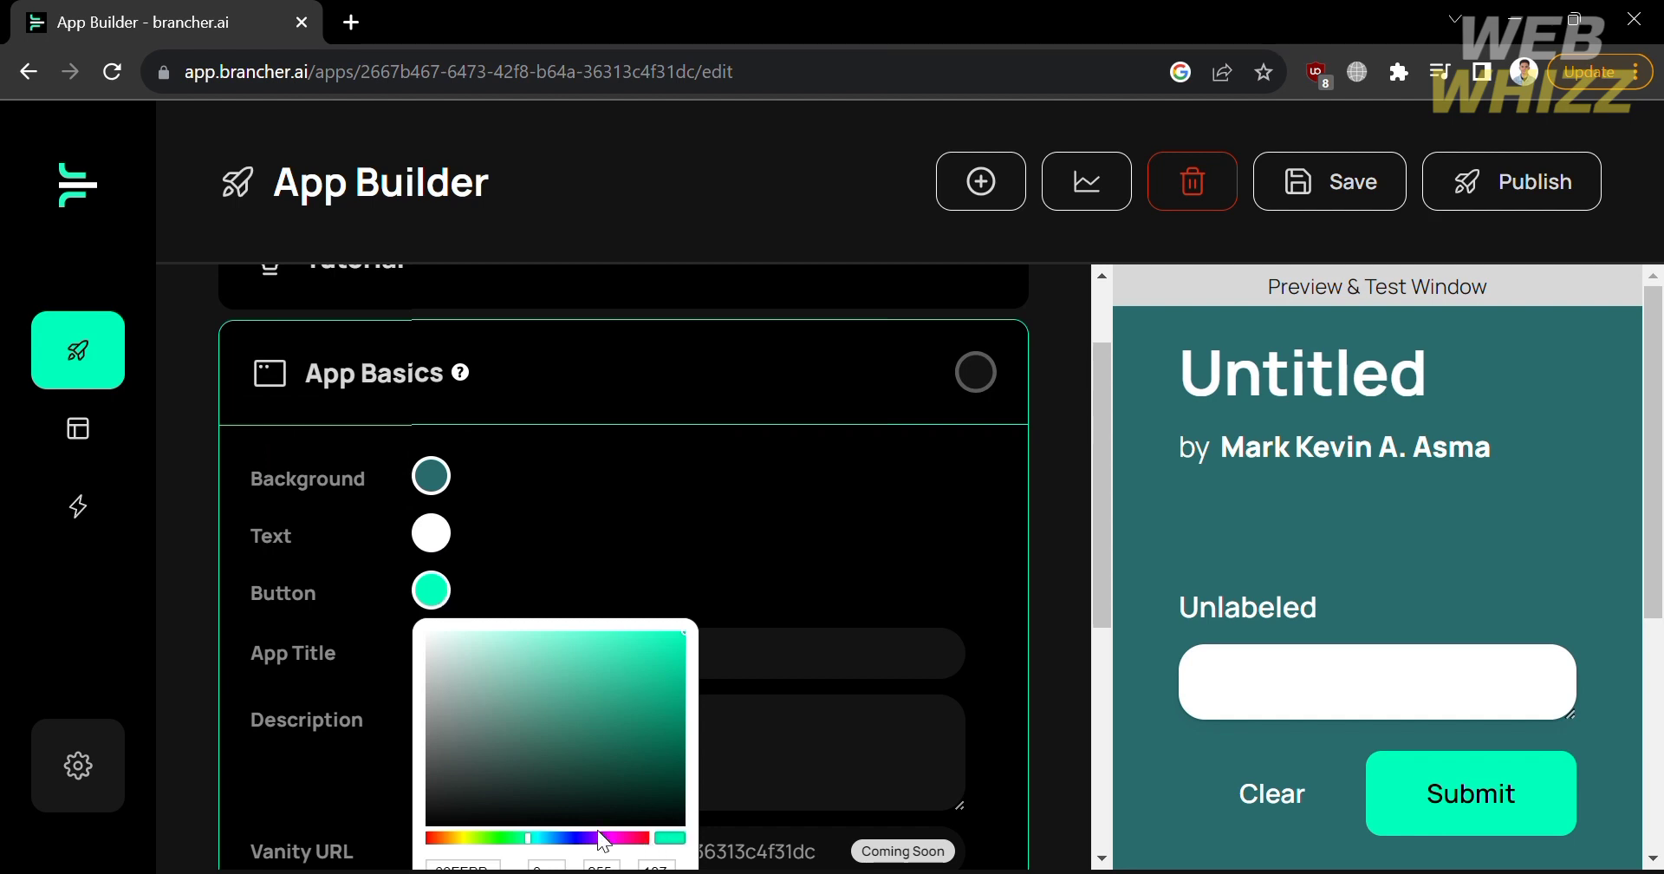
scroll(607, 650, "down", 2)
left_click(590, 500)
type("St")
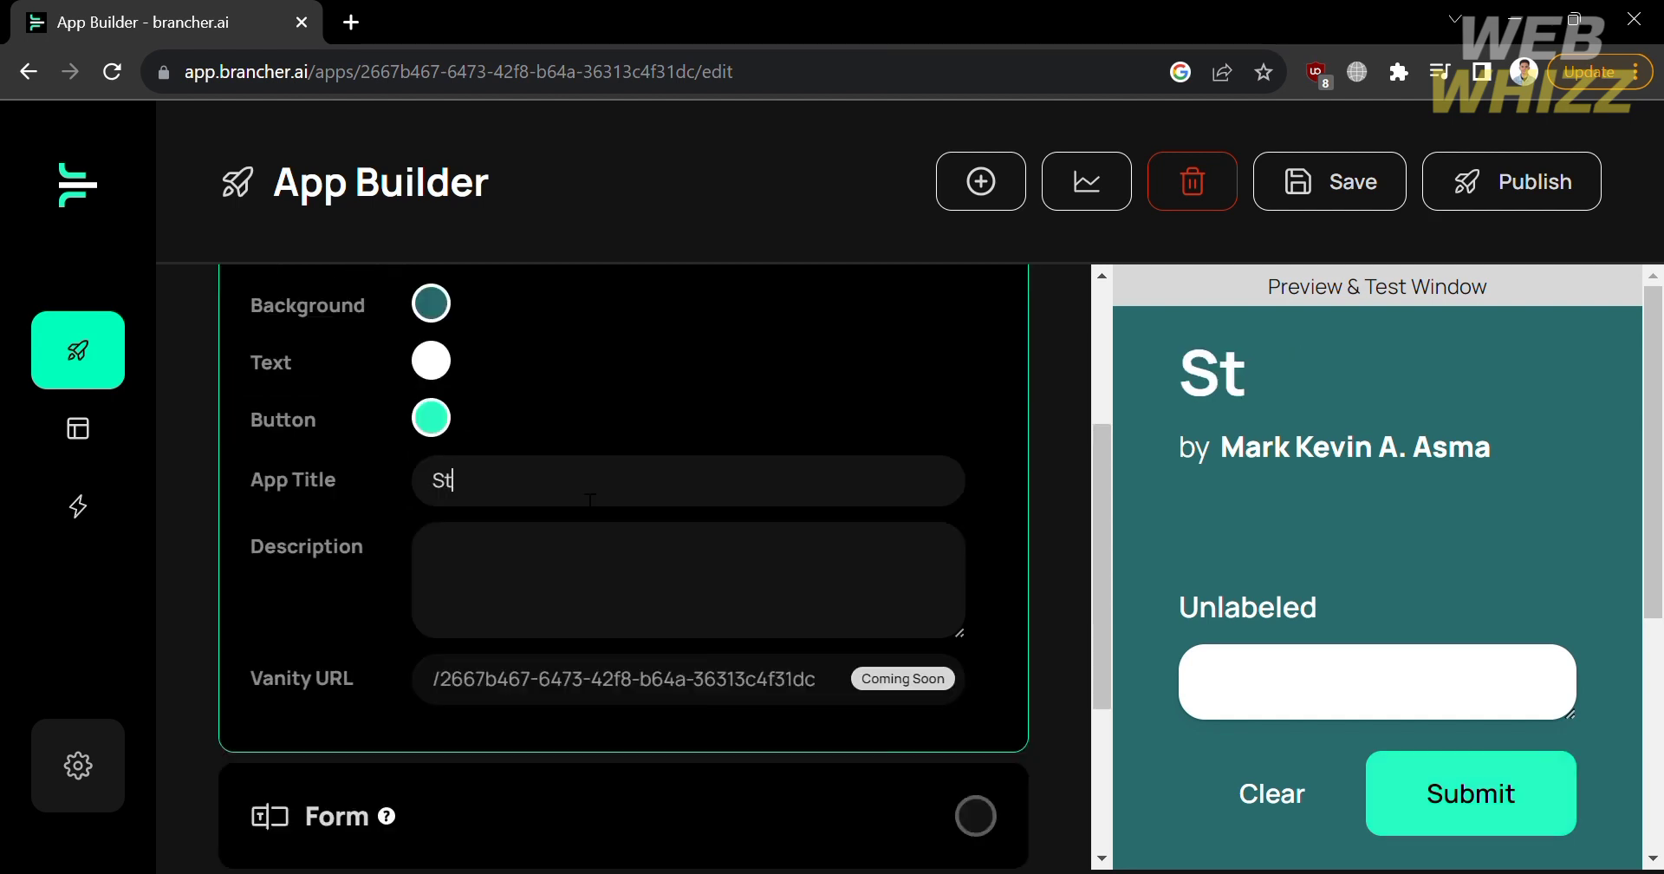
type("ory Maker")
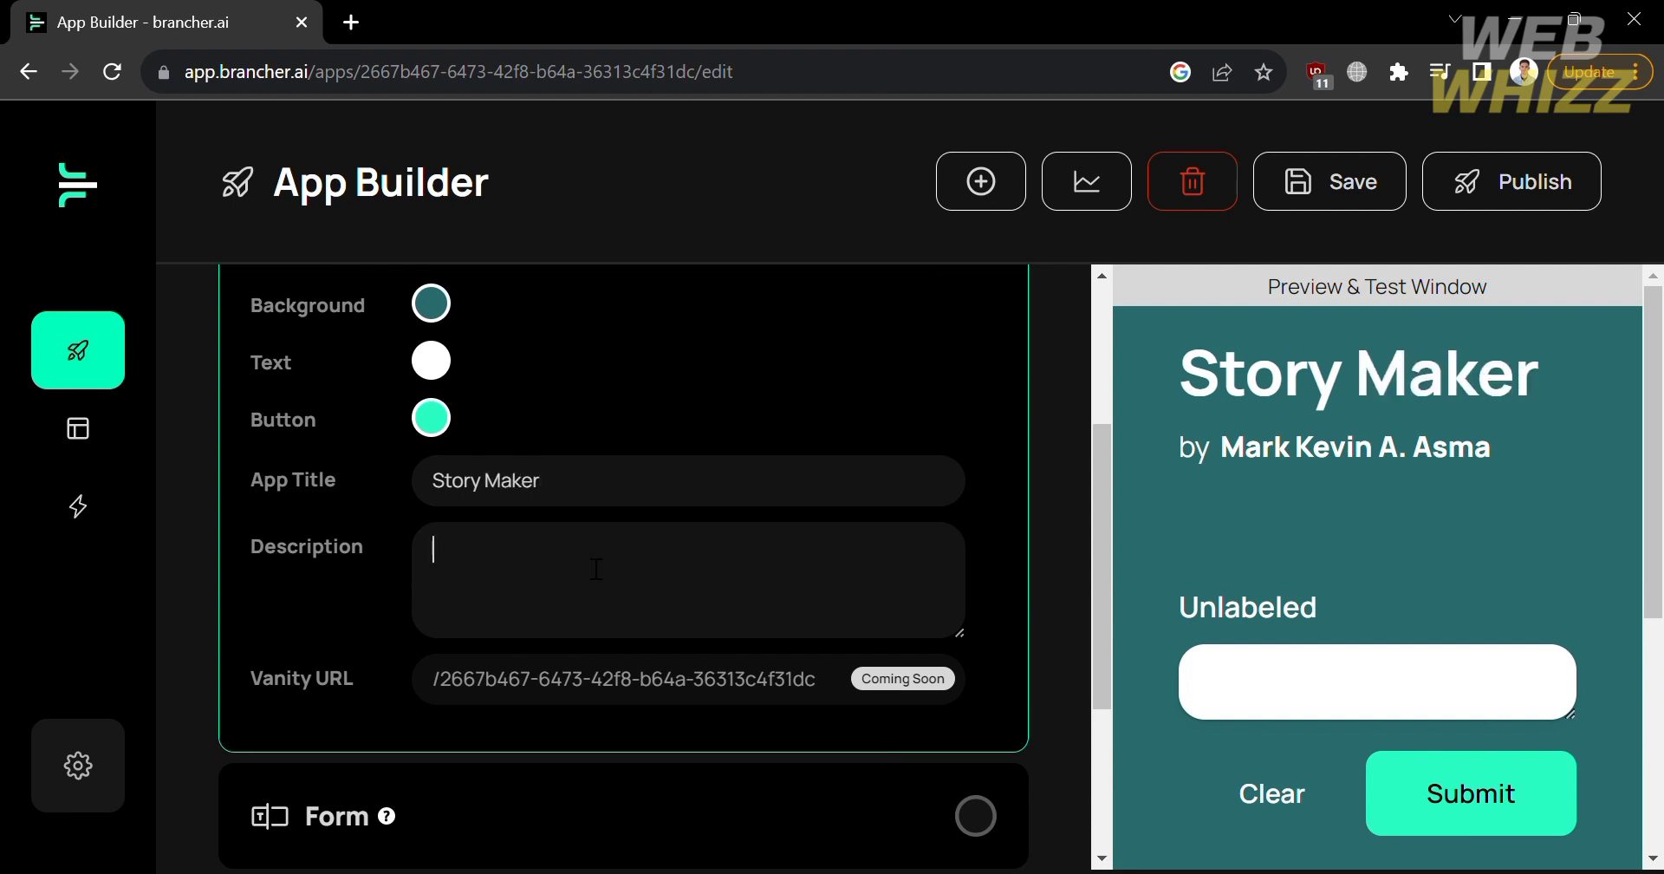
type("An AI tools that helps you mak")
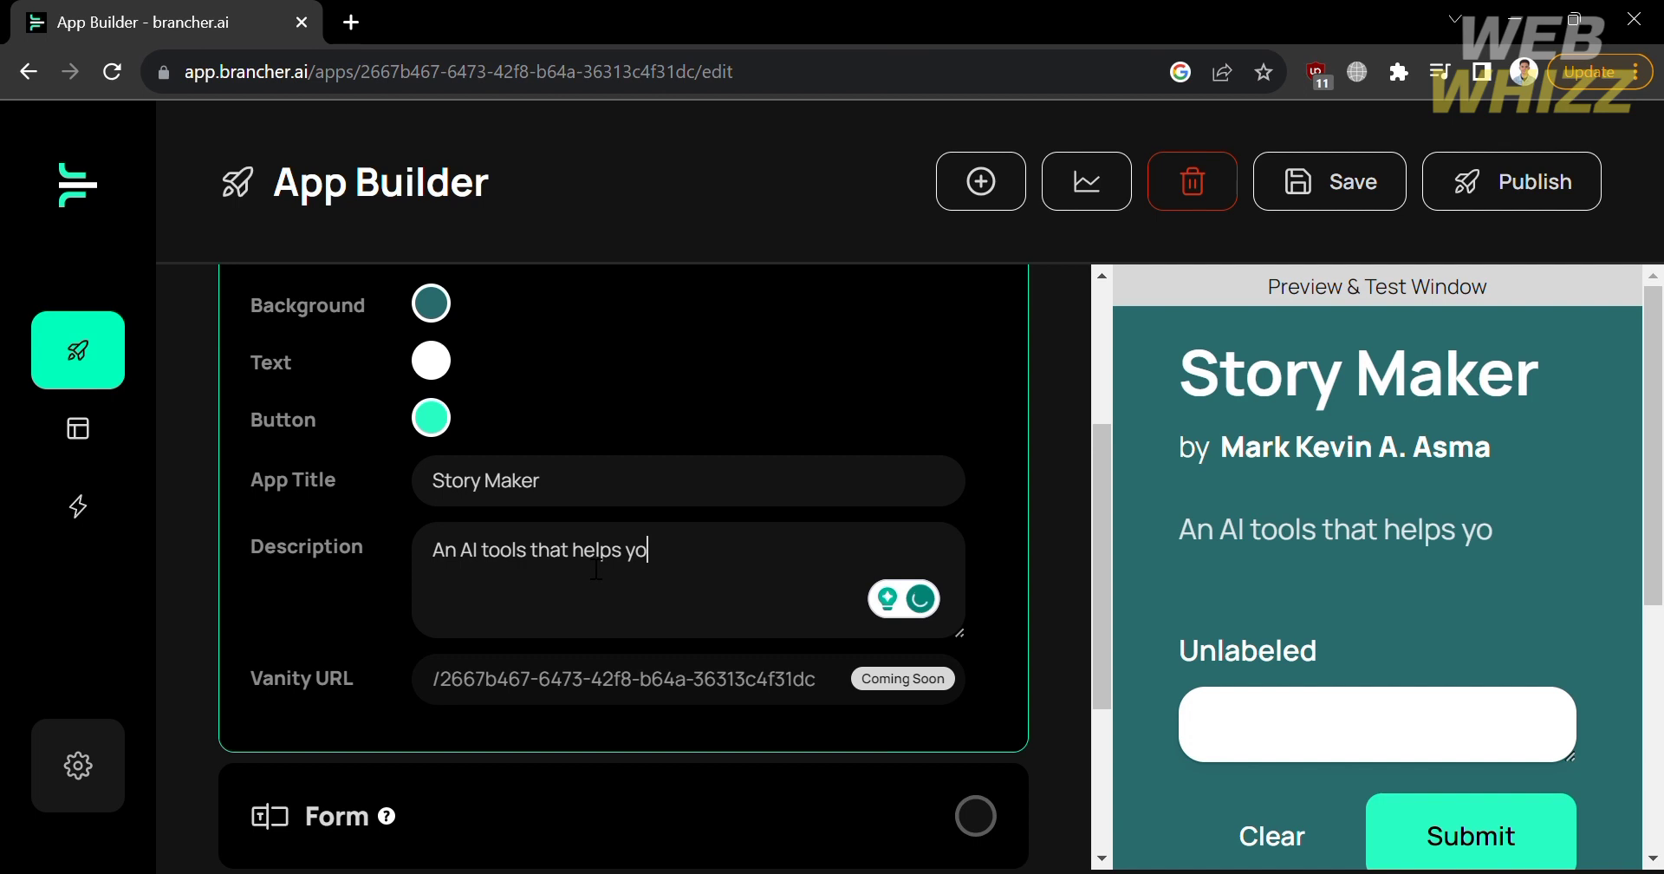
key("BackSpace")
key("BackSpace")
key("BackSpace")
type("generate your own story based on your preferences")
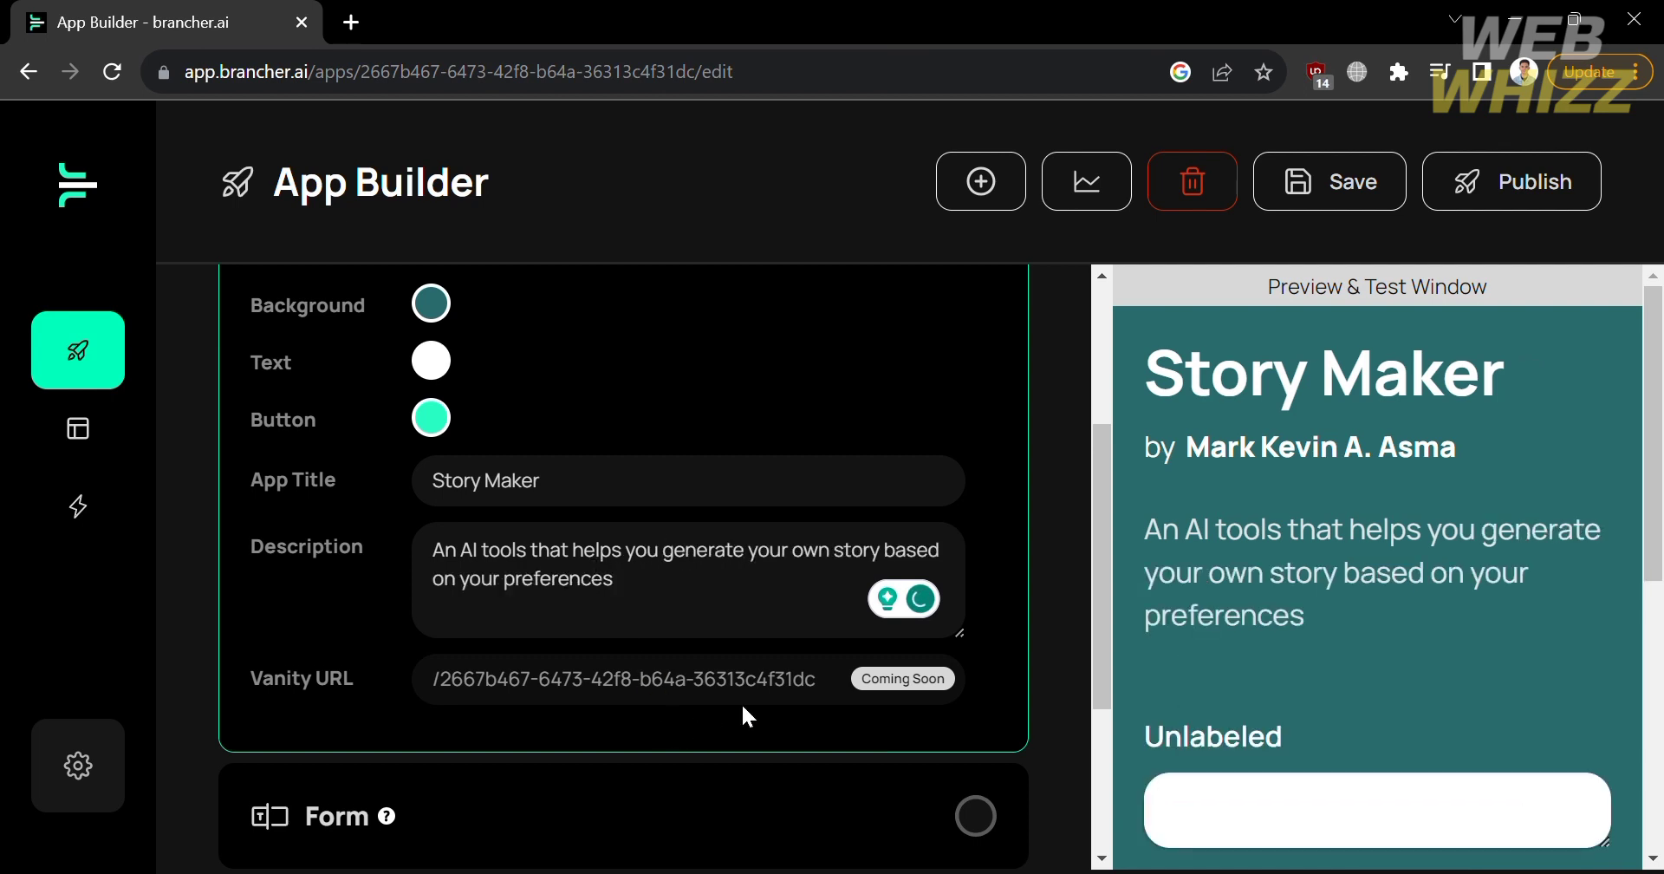
scroll(743, 708, "down", 3)
scroll(753, 717, "down", 1)
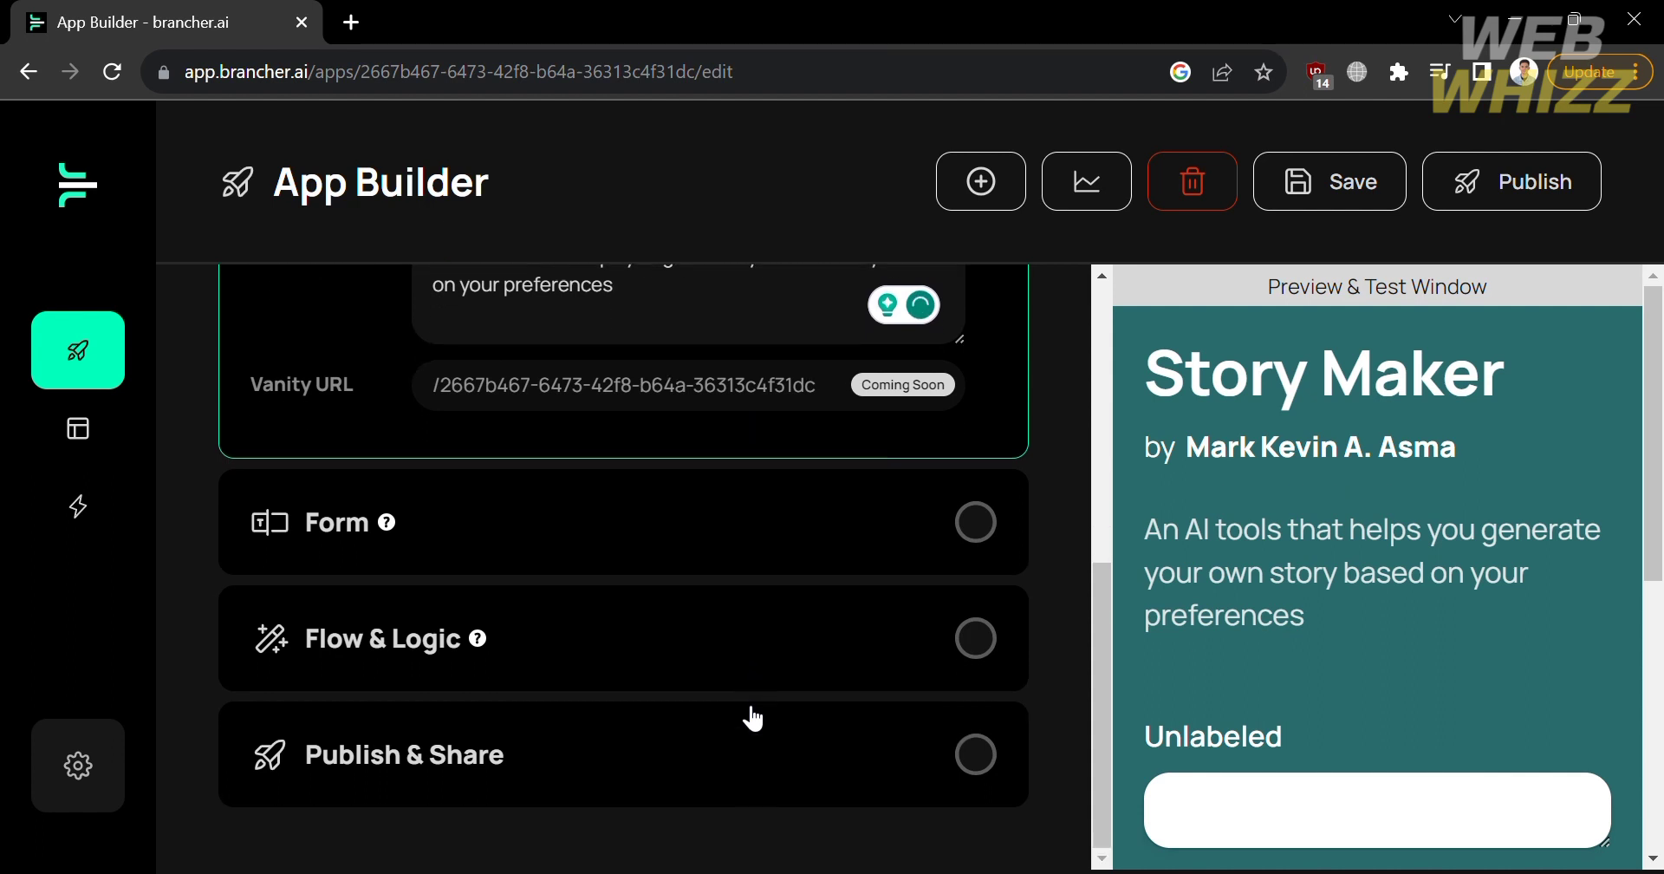
Expand the Form section and change the field label to 'Topic'
left_click(817, 500)
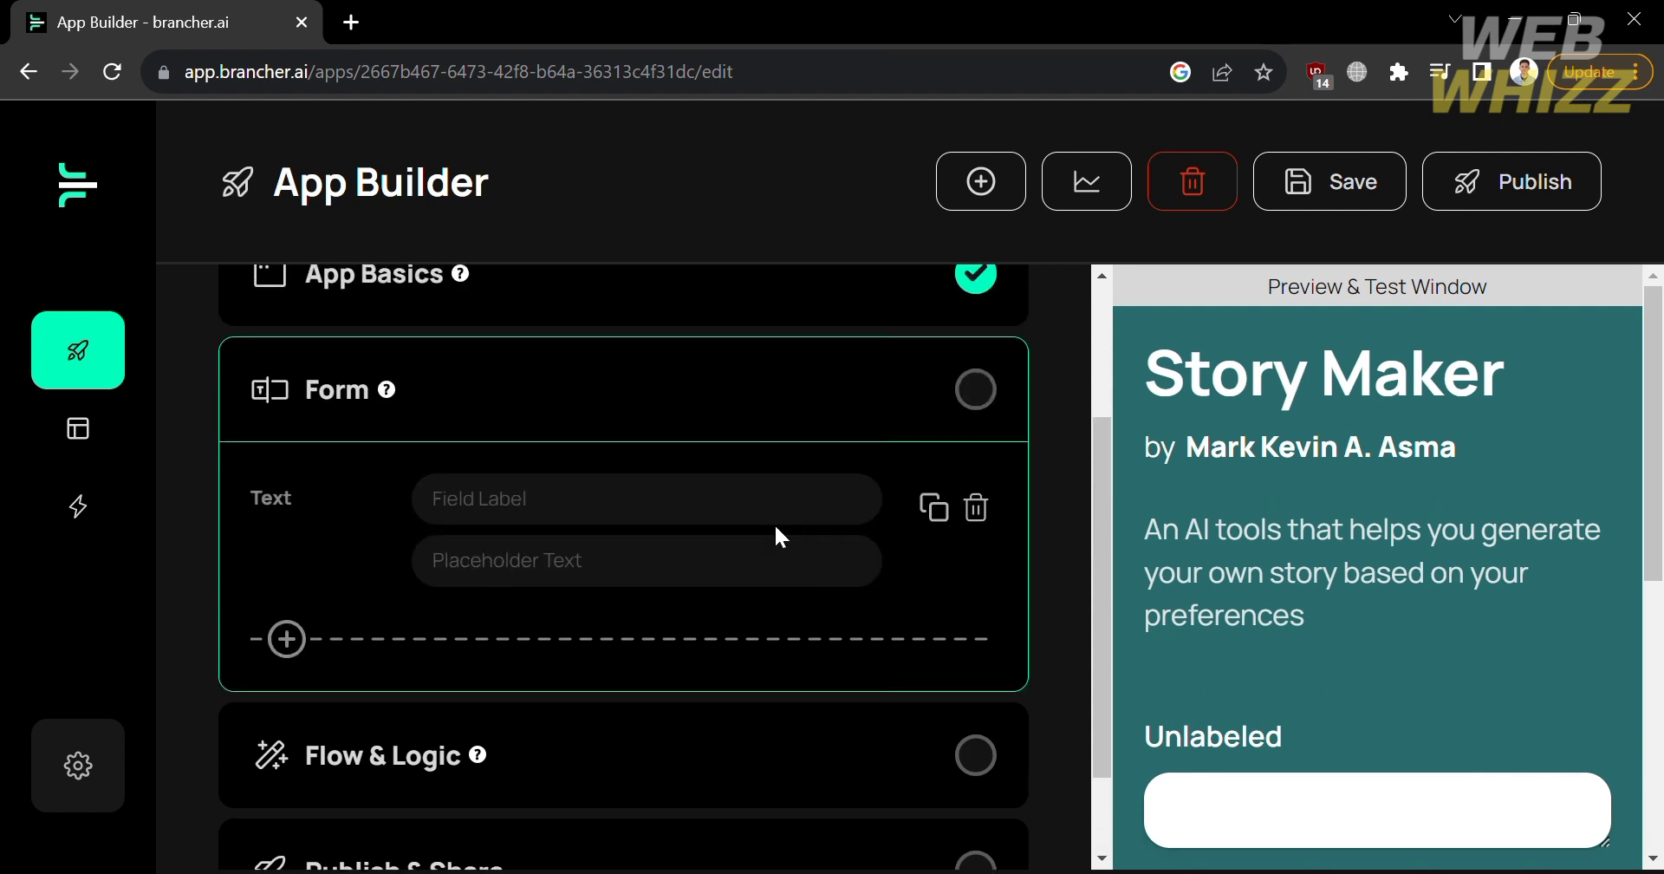
triple_click(776, 524)
key("BackSpace")
type("Enter")
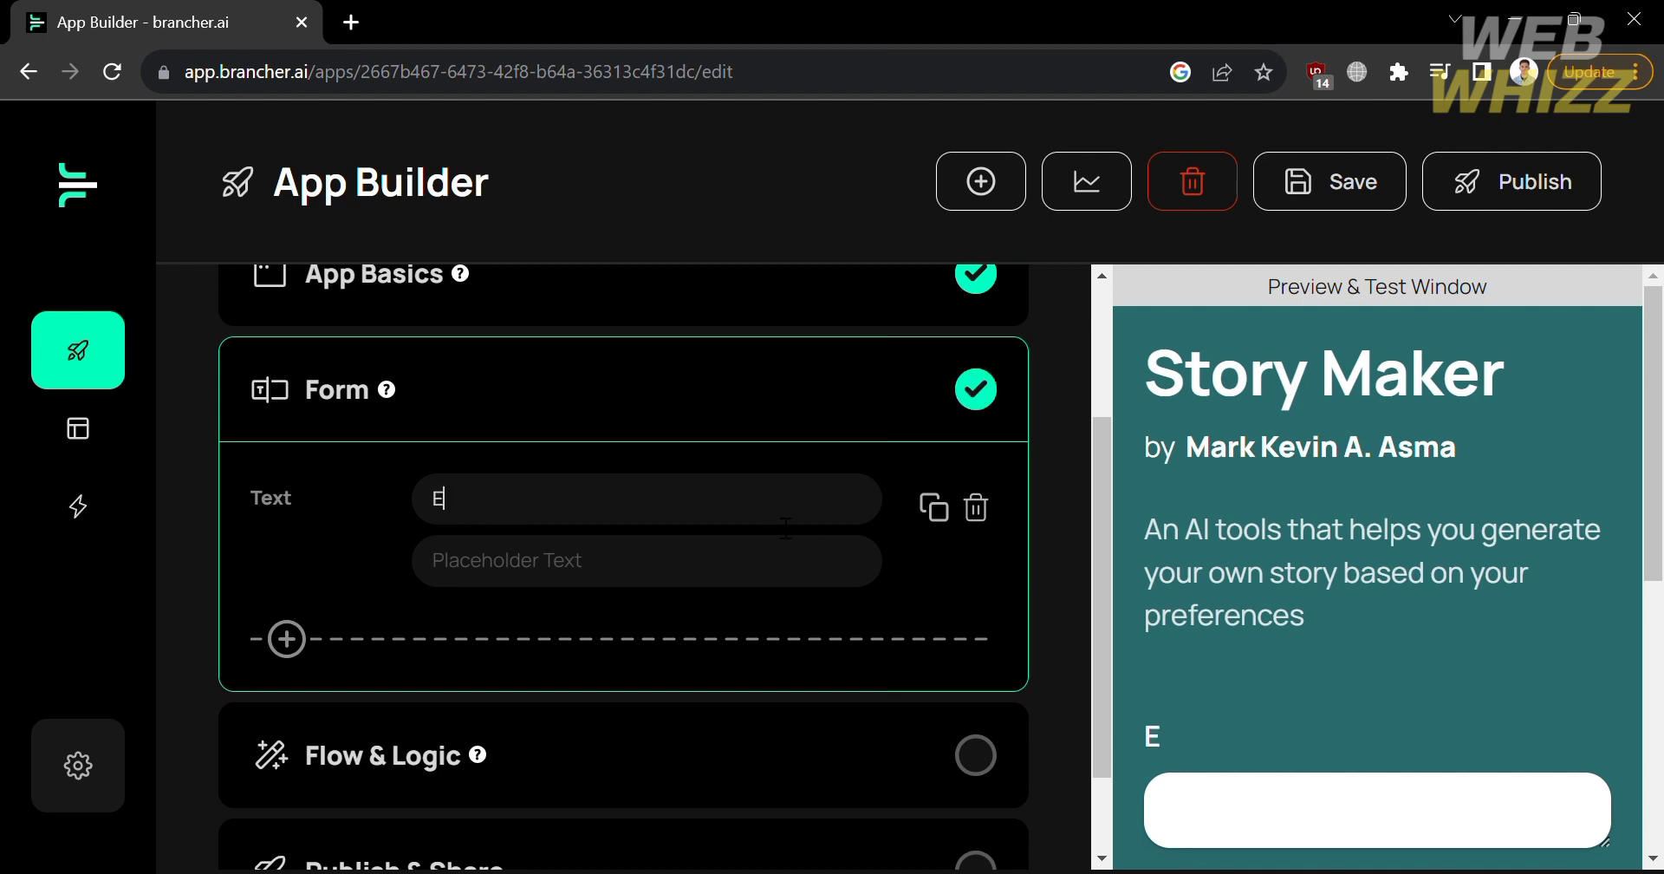
key("BackSpace")
key("BackSpace")
key("BackSpace")
key("BackSpace")
key("BackSpace")
type("Topic")
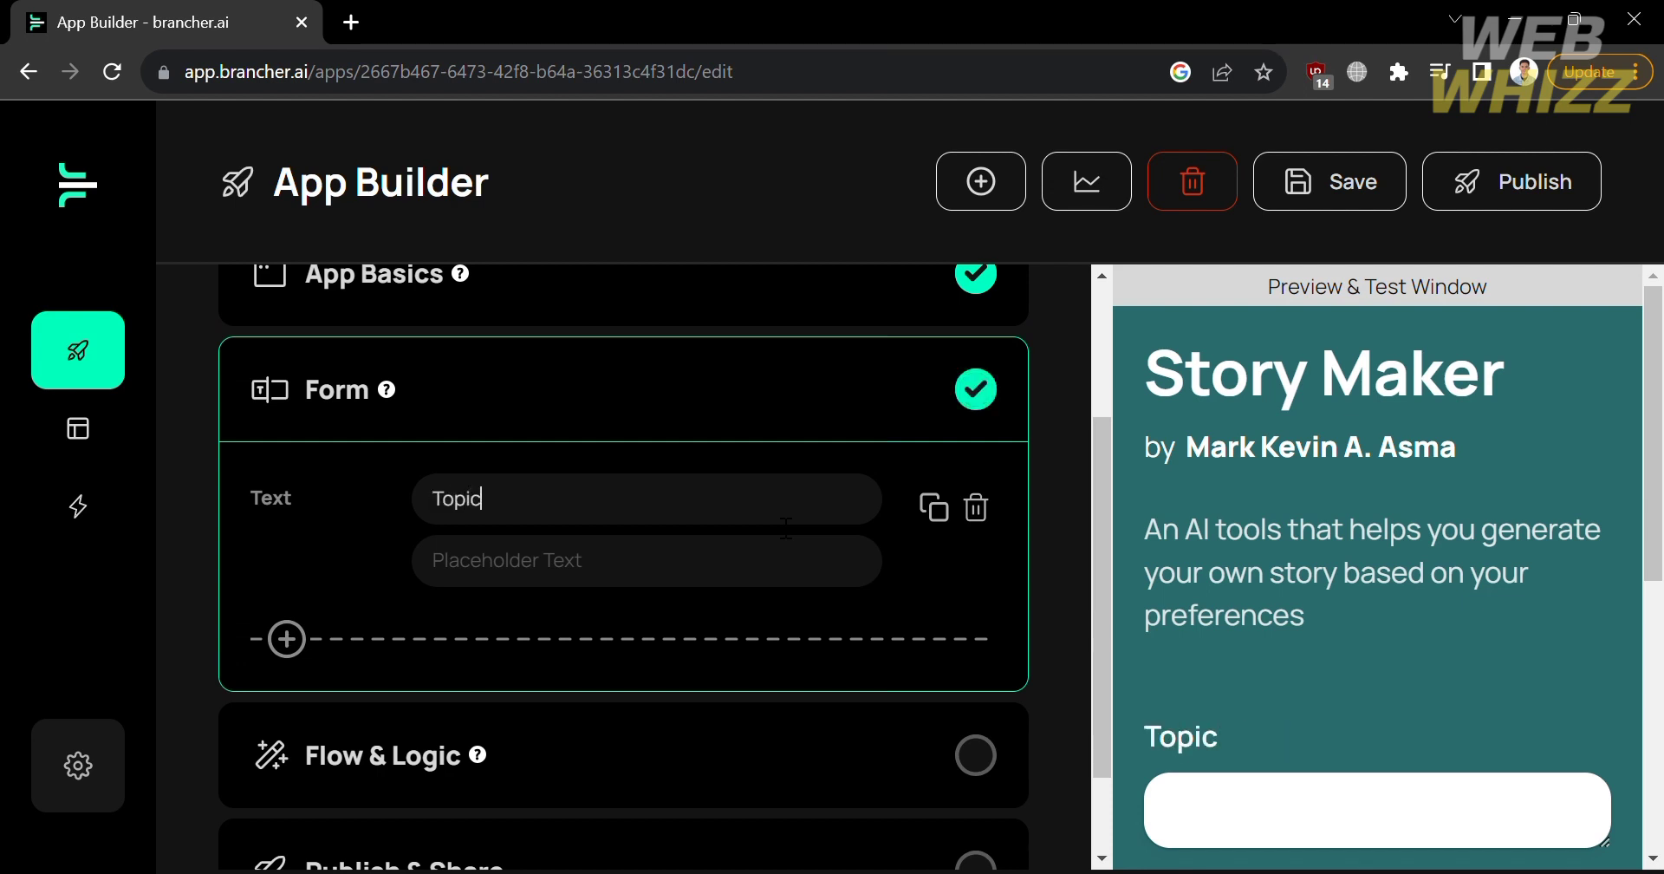
type(" of")
key("BackSpace")
key("BackSpace")
key("BackSpace")
Set the Topic field's placeholder to 'Kindly enter the topic of your story'
type("K")
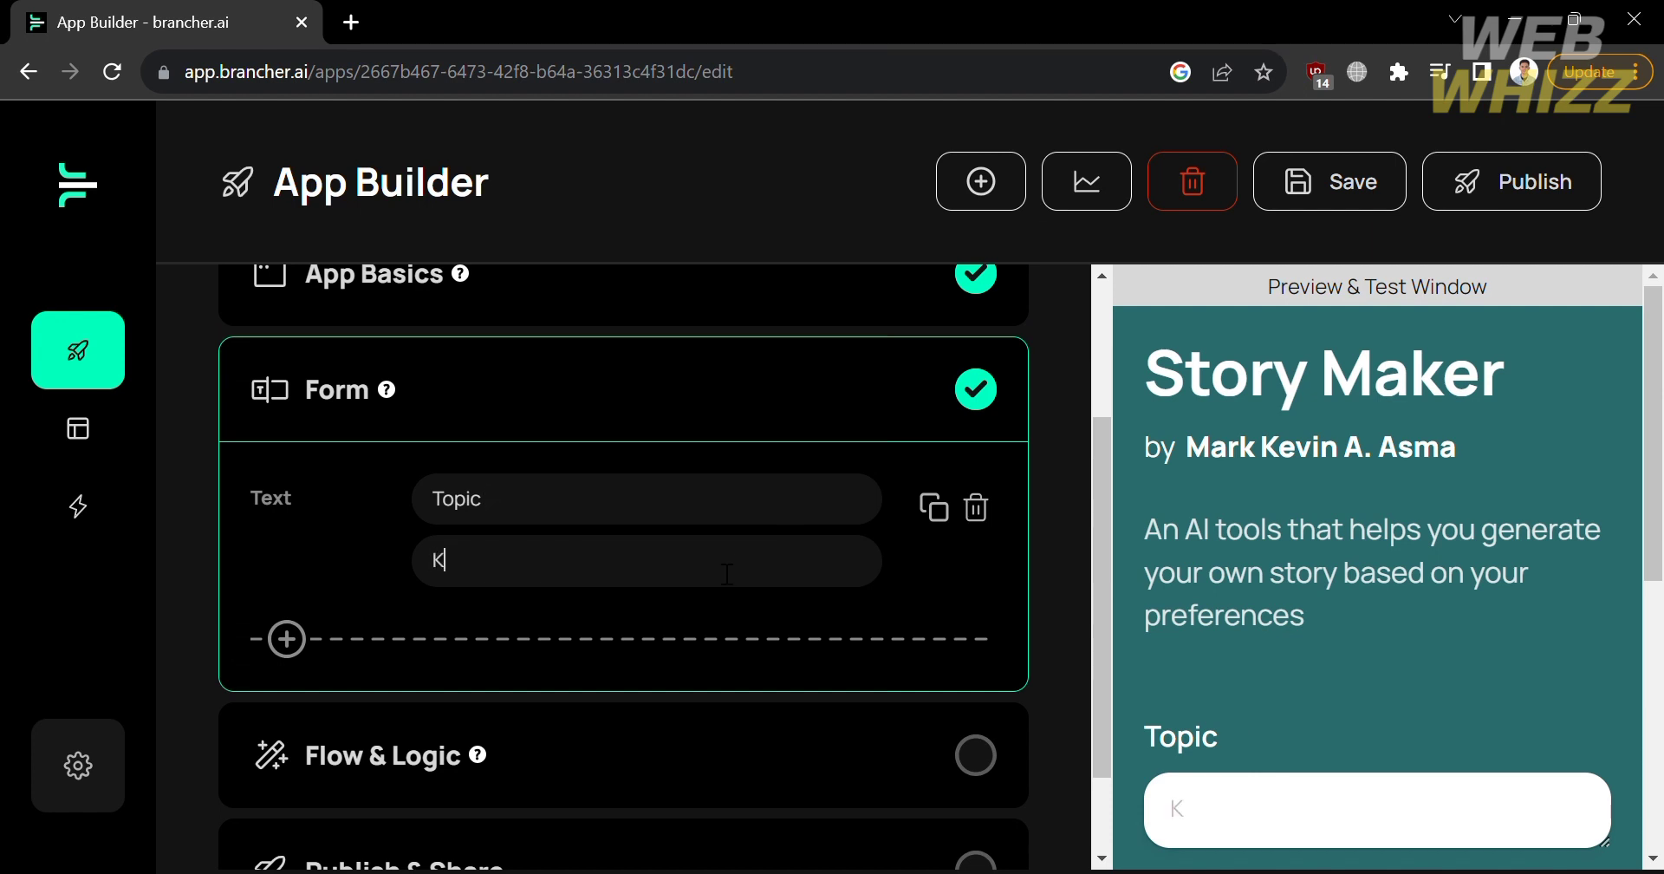
type("indly ent")
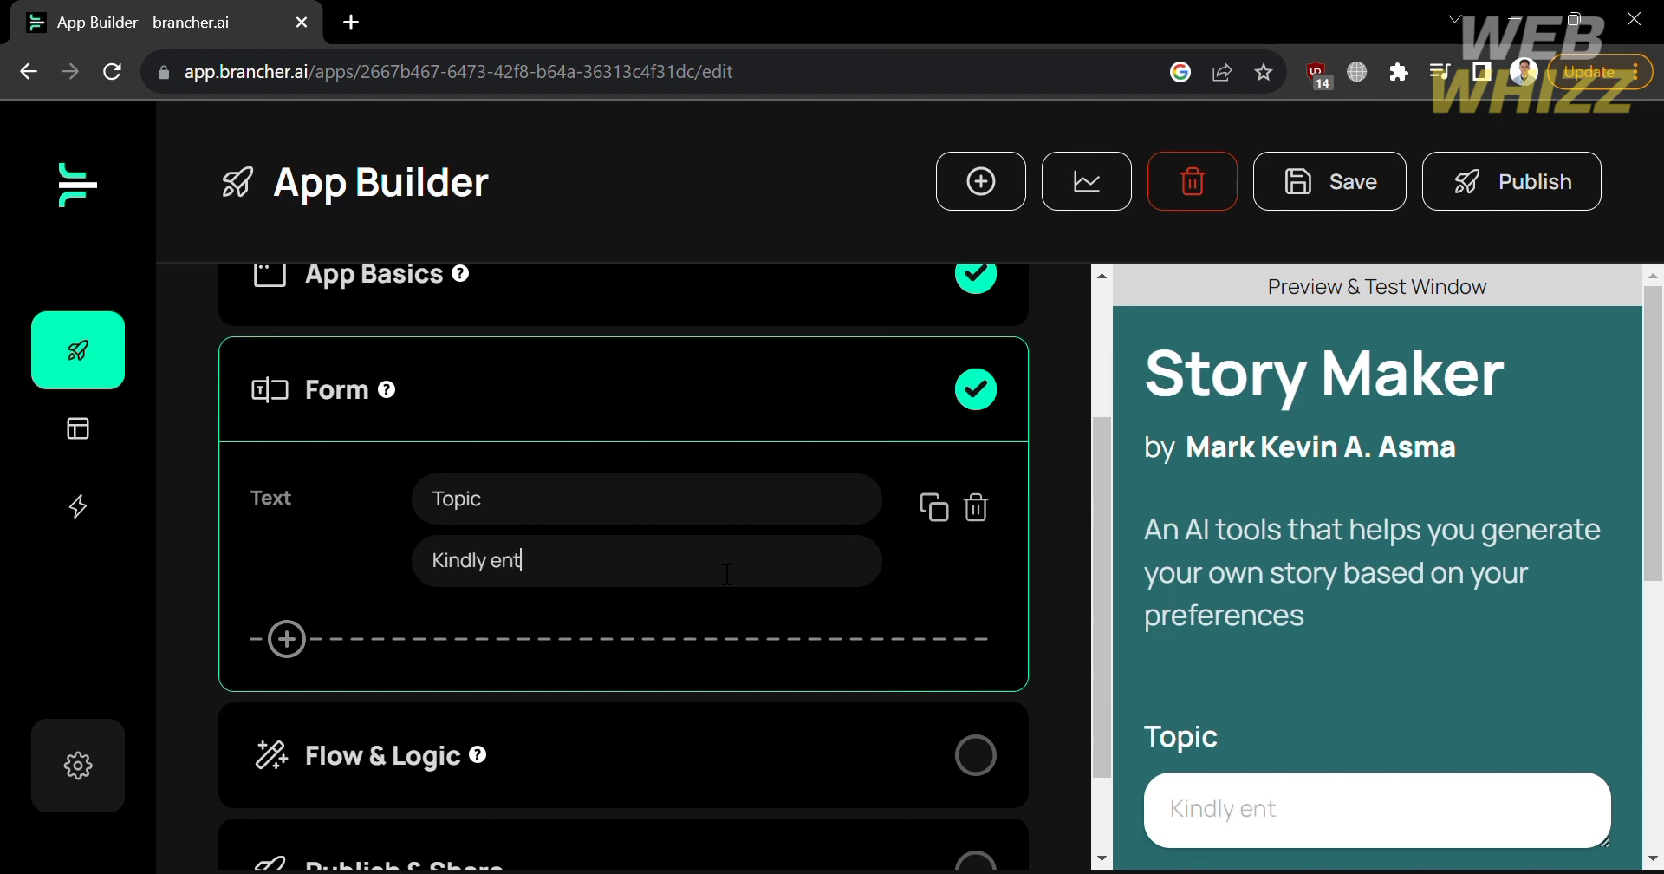
type("er the topic yo")
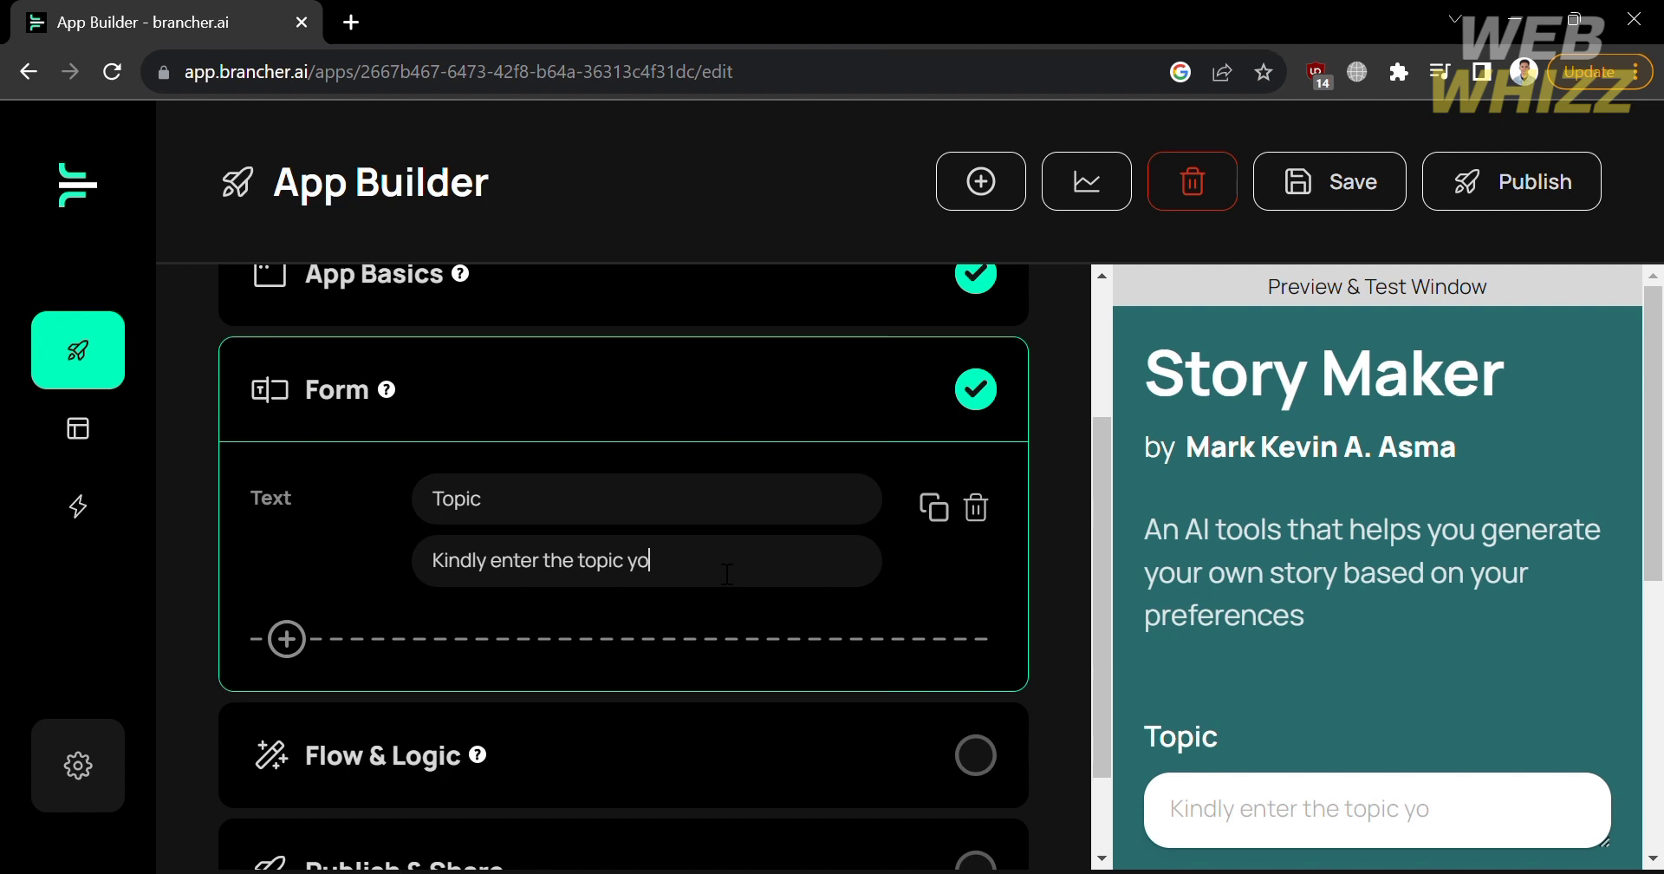
key("BackSpace")
key("BackSpace")
type("of your story")
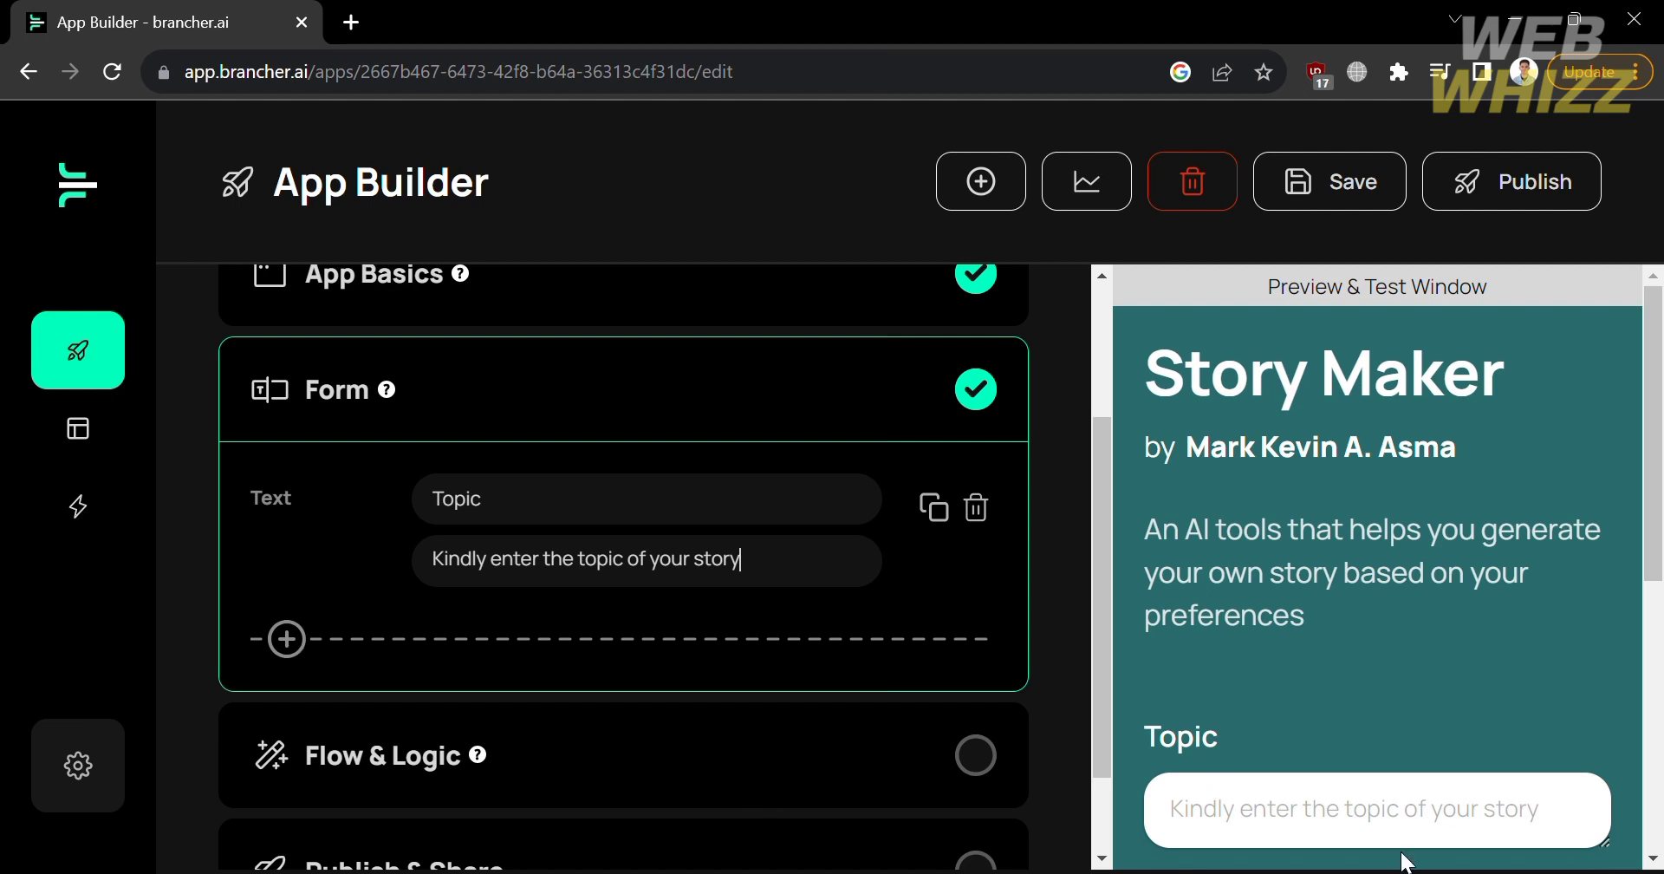
Add a Text field labelled 'Theme' with placeholder 'Enter the Theme of your Story'
left_click(287, 638)
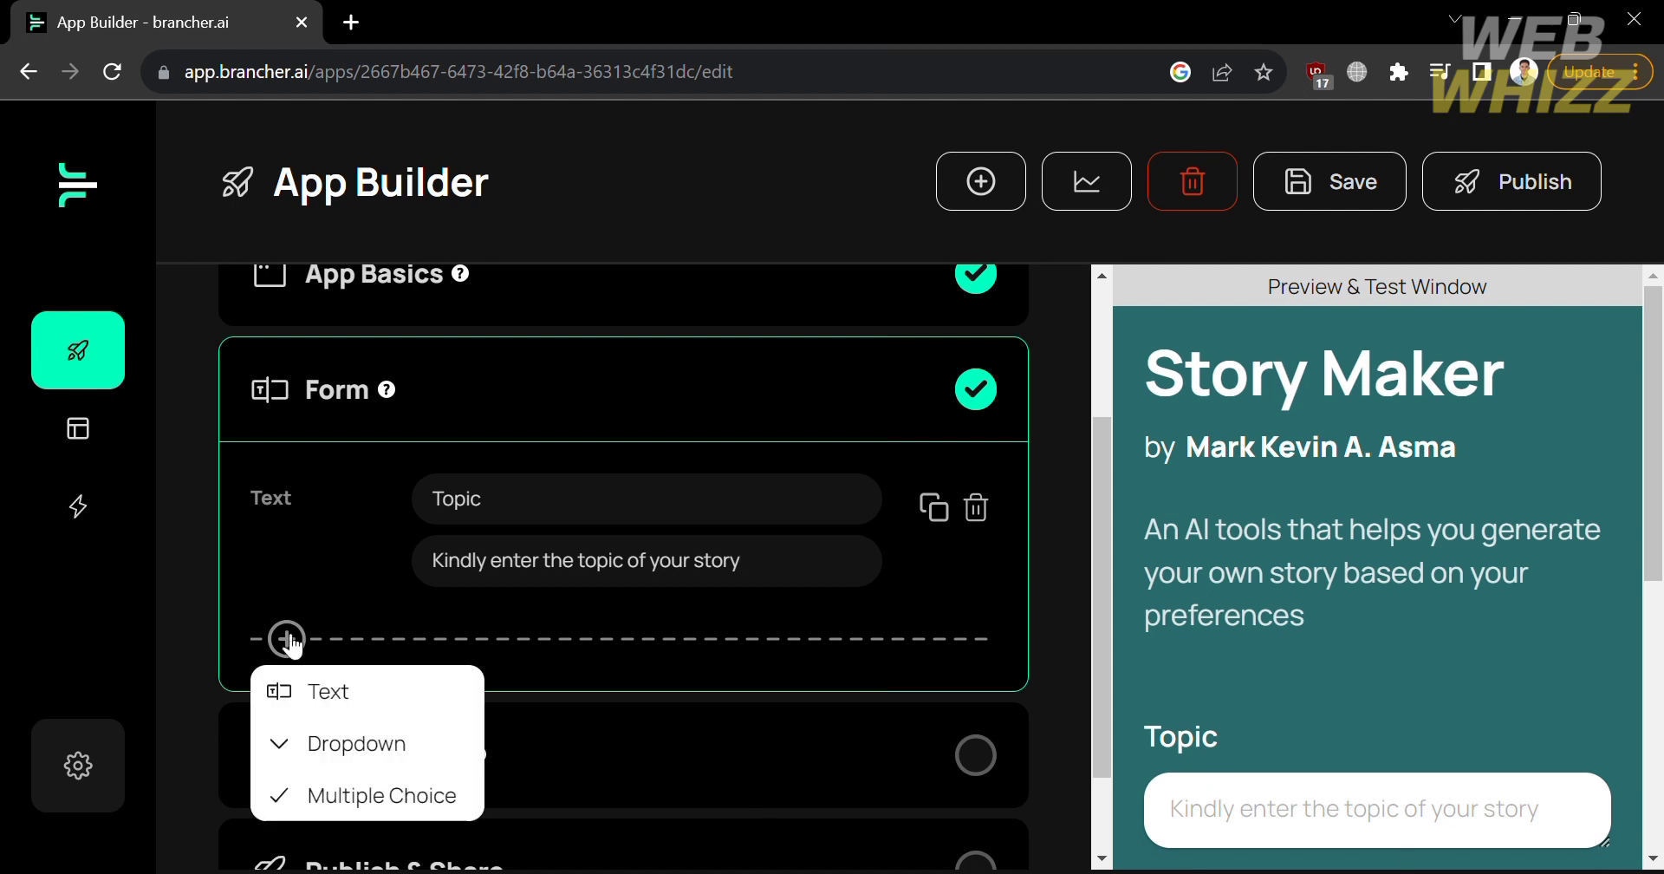
left_click(356, 716)
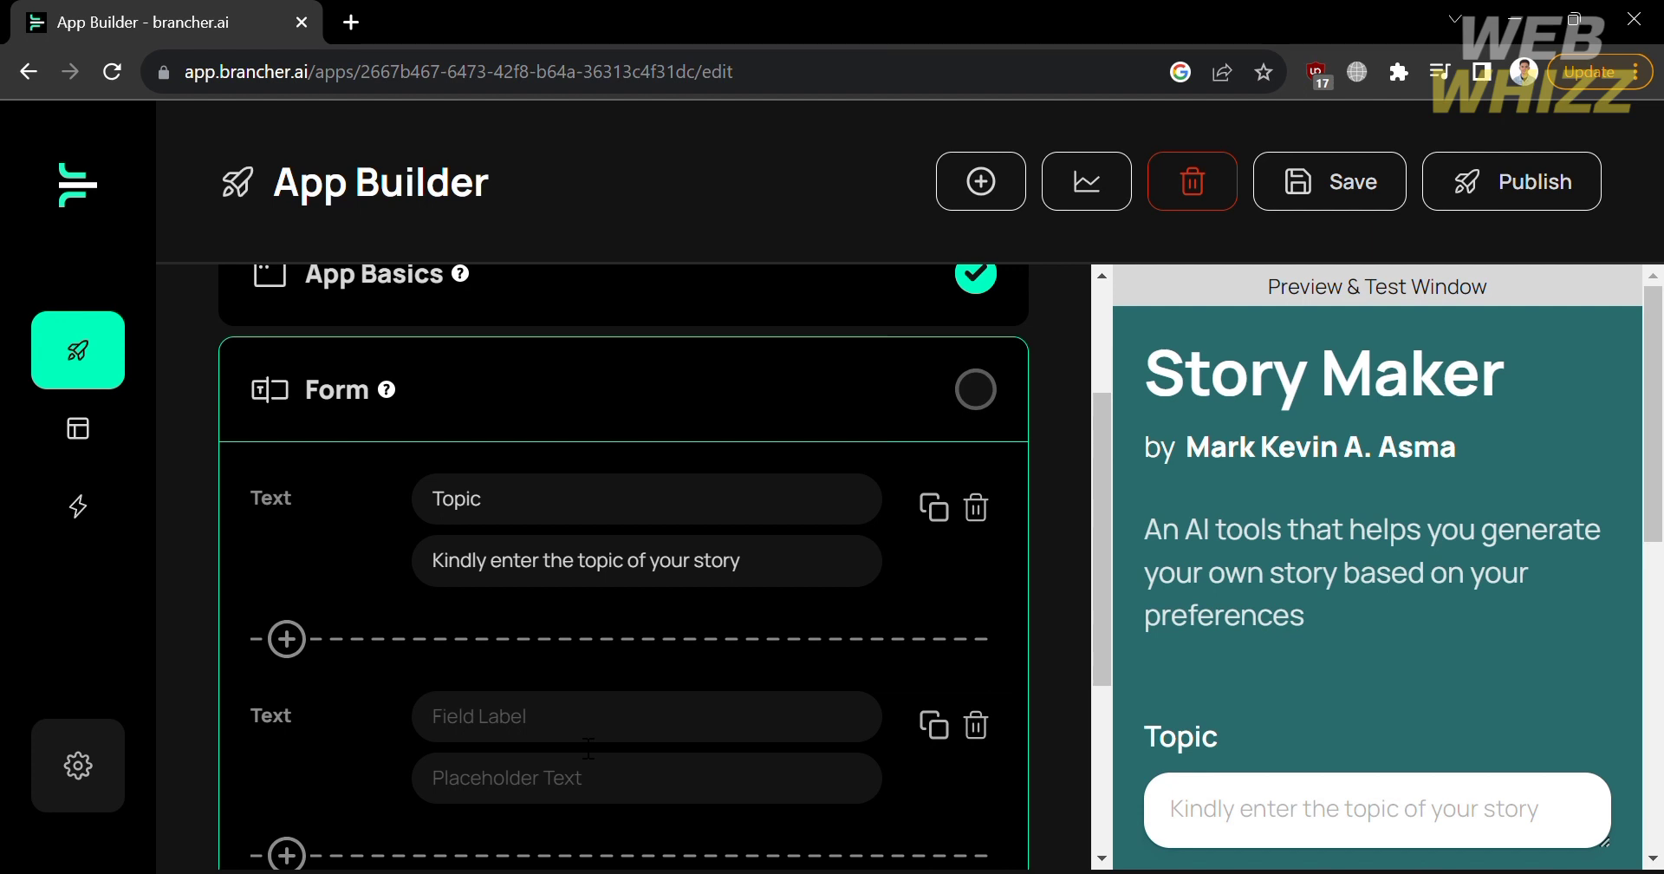
scroll(587, 747, "down", 3)
scroll(1214, 638, "down", 5)
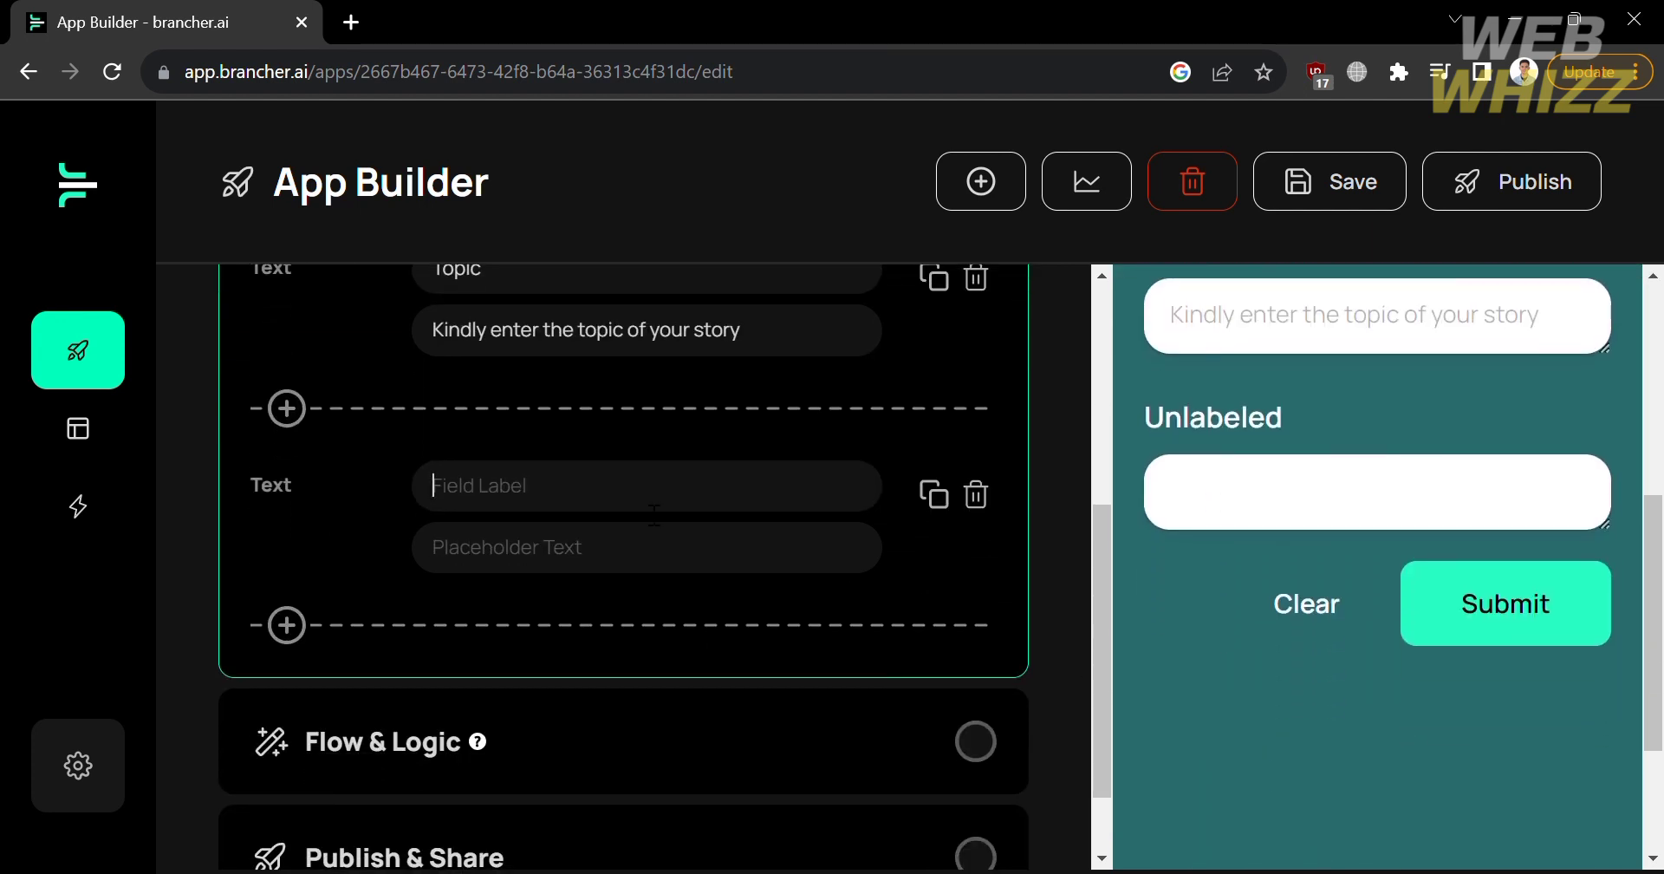
type("E")
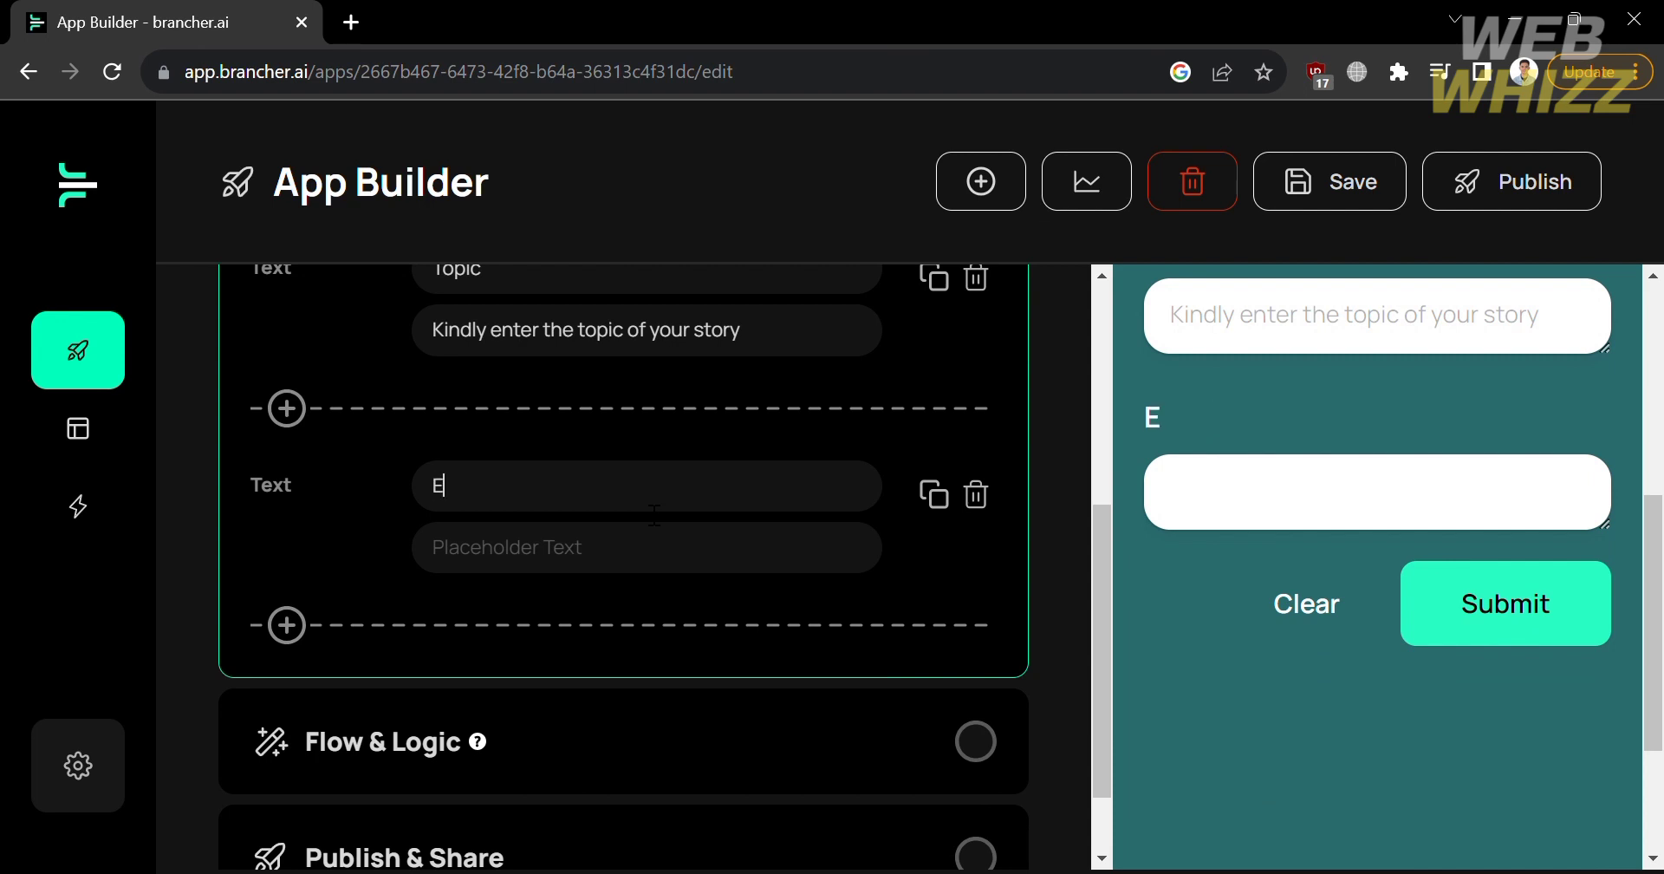
type("nter her")
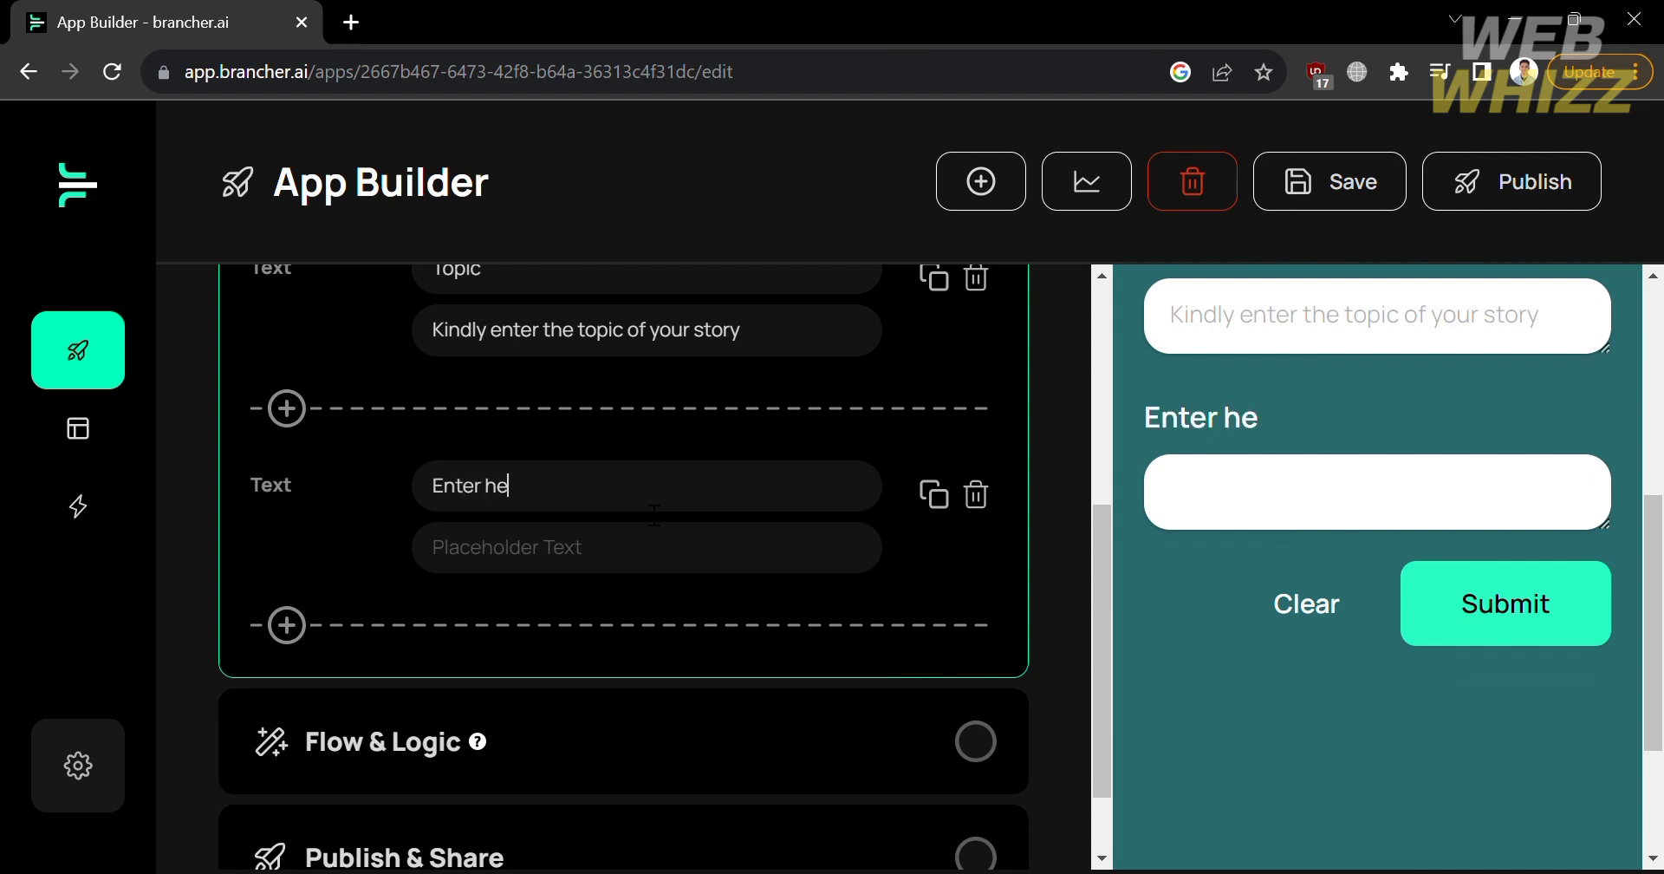
key("BackSpace")
key("BackSpace")
key("BackSpace")
key("BackSpace")
key("BackSpace")
key("BackSpace")
key("BackSpace")
key("BackSpace")
key("BackSpace")
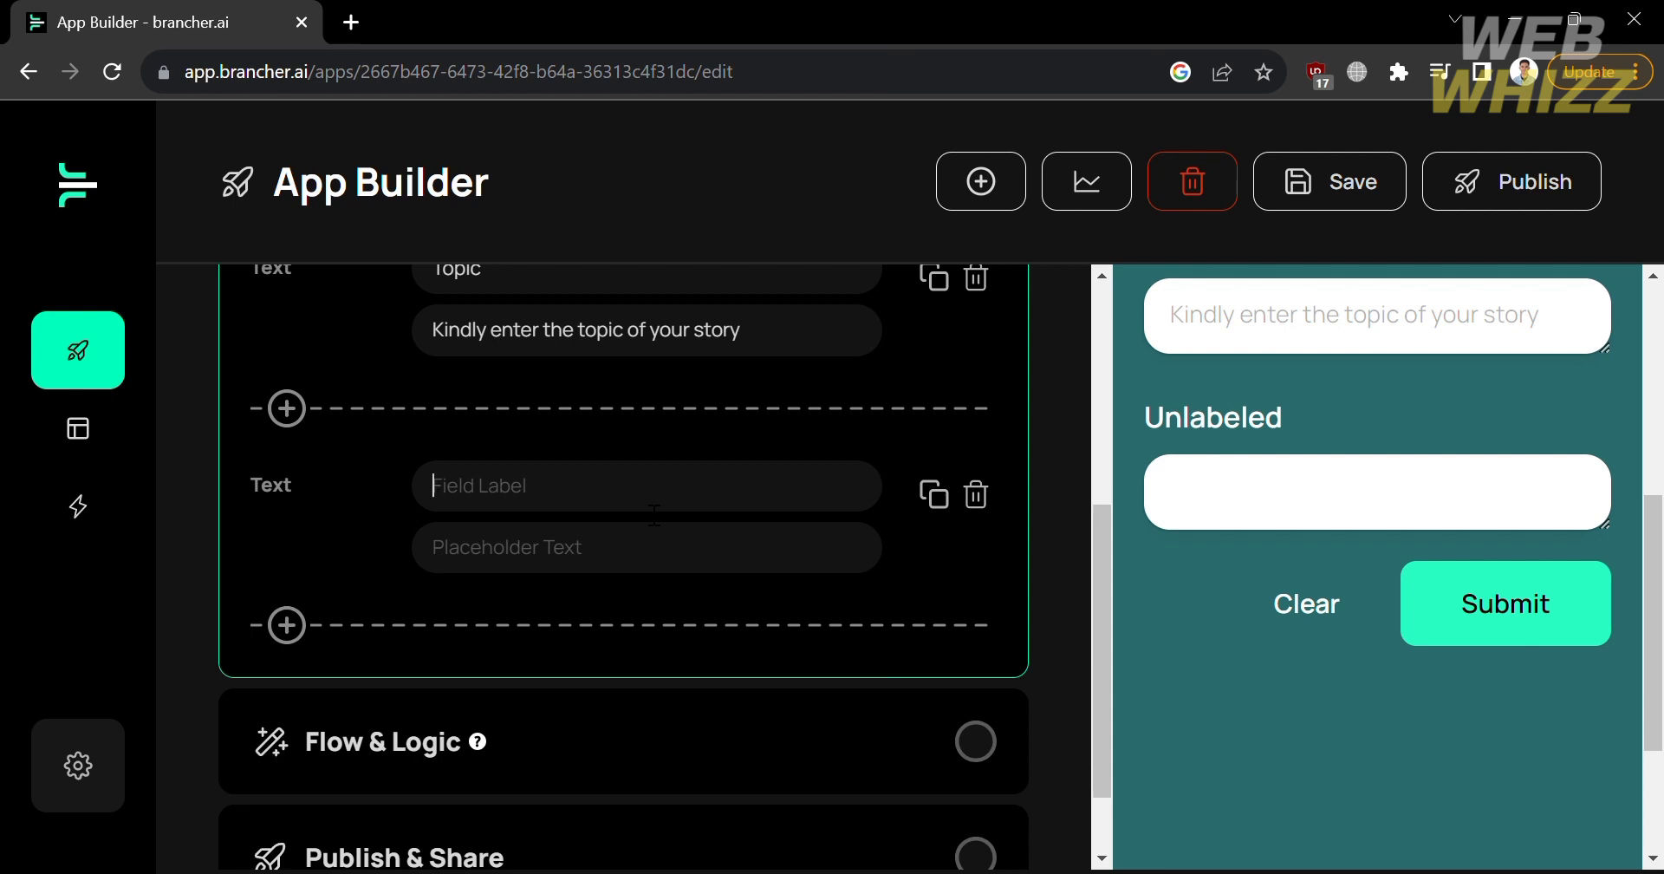
type("ThemeE")
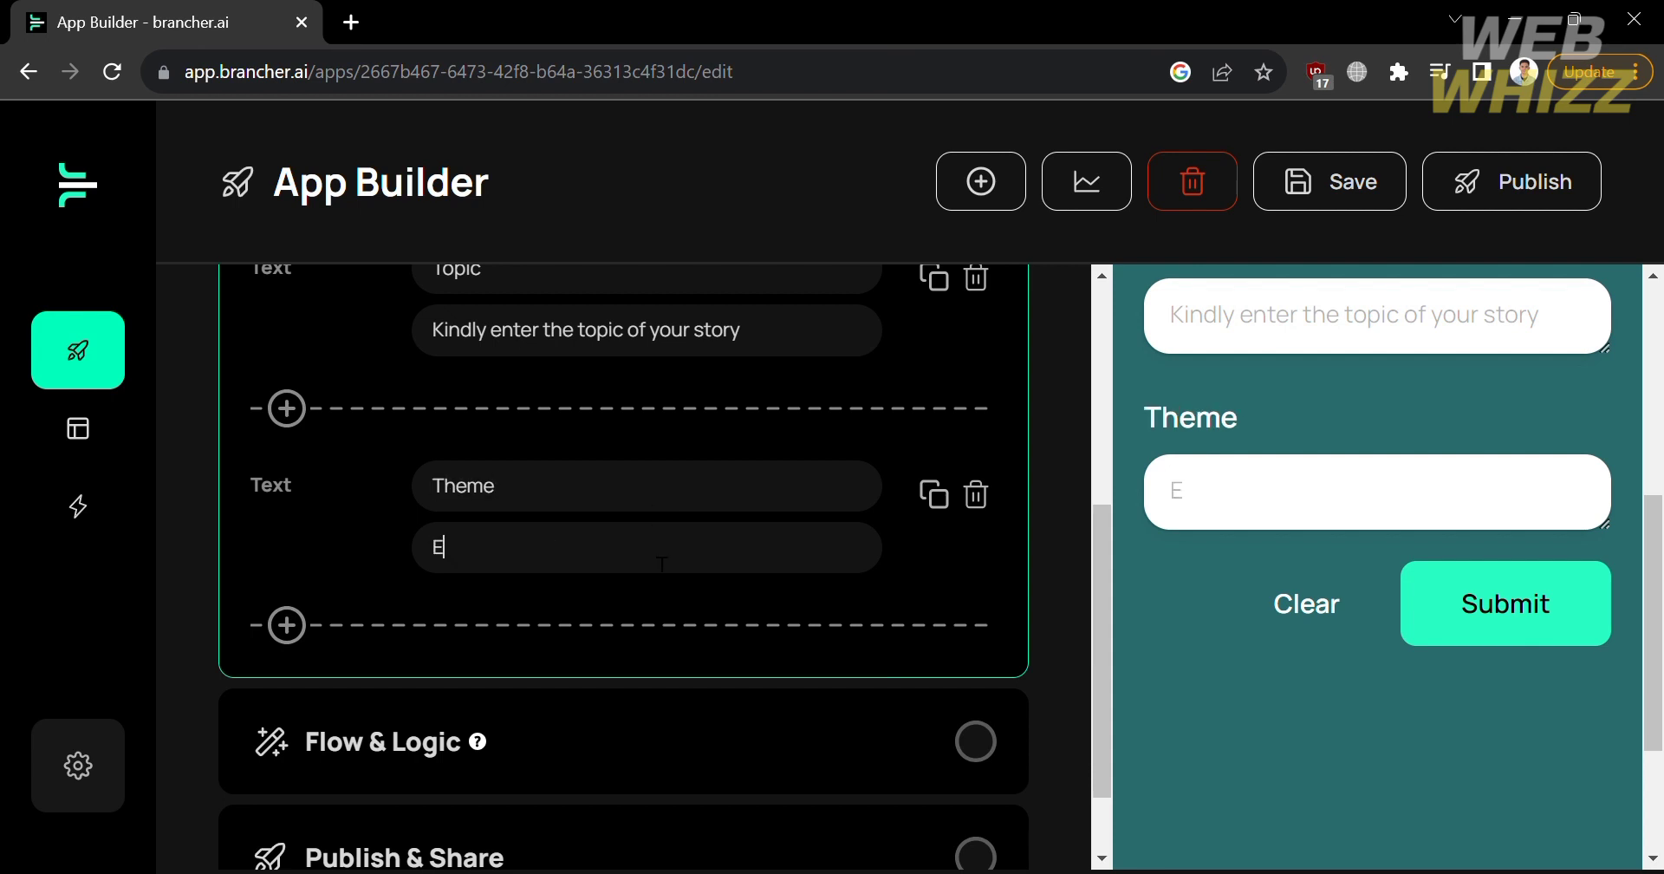
type("nter the Theme of your Story")
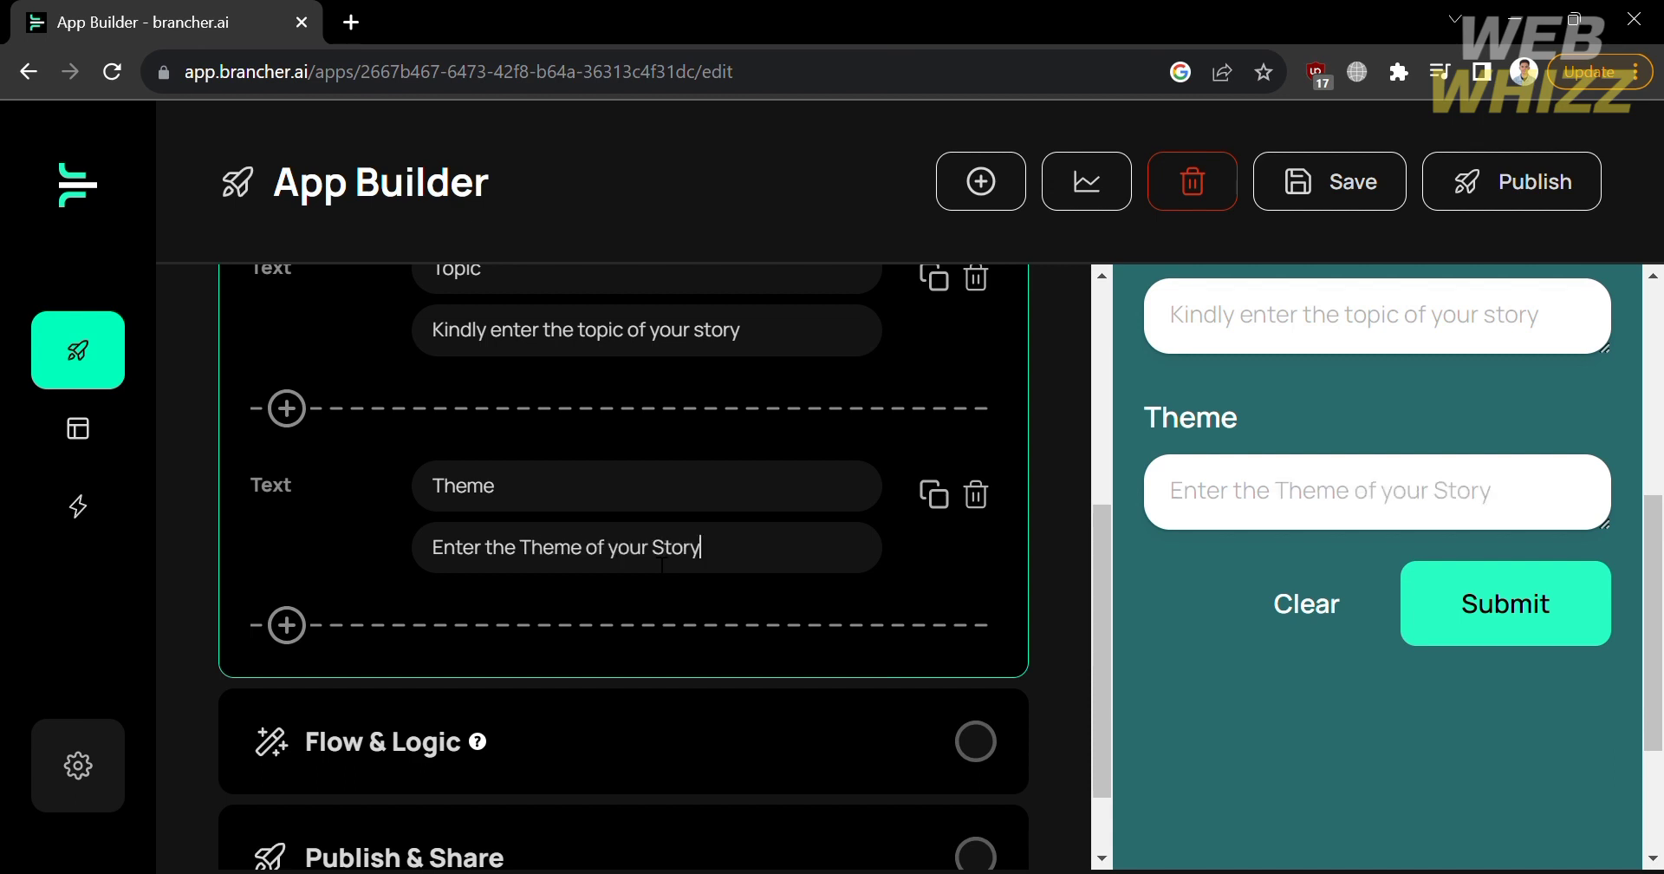
left_click(309, 625)
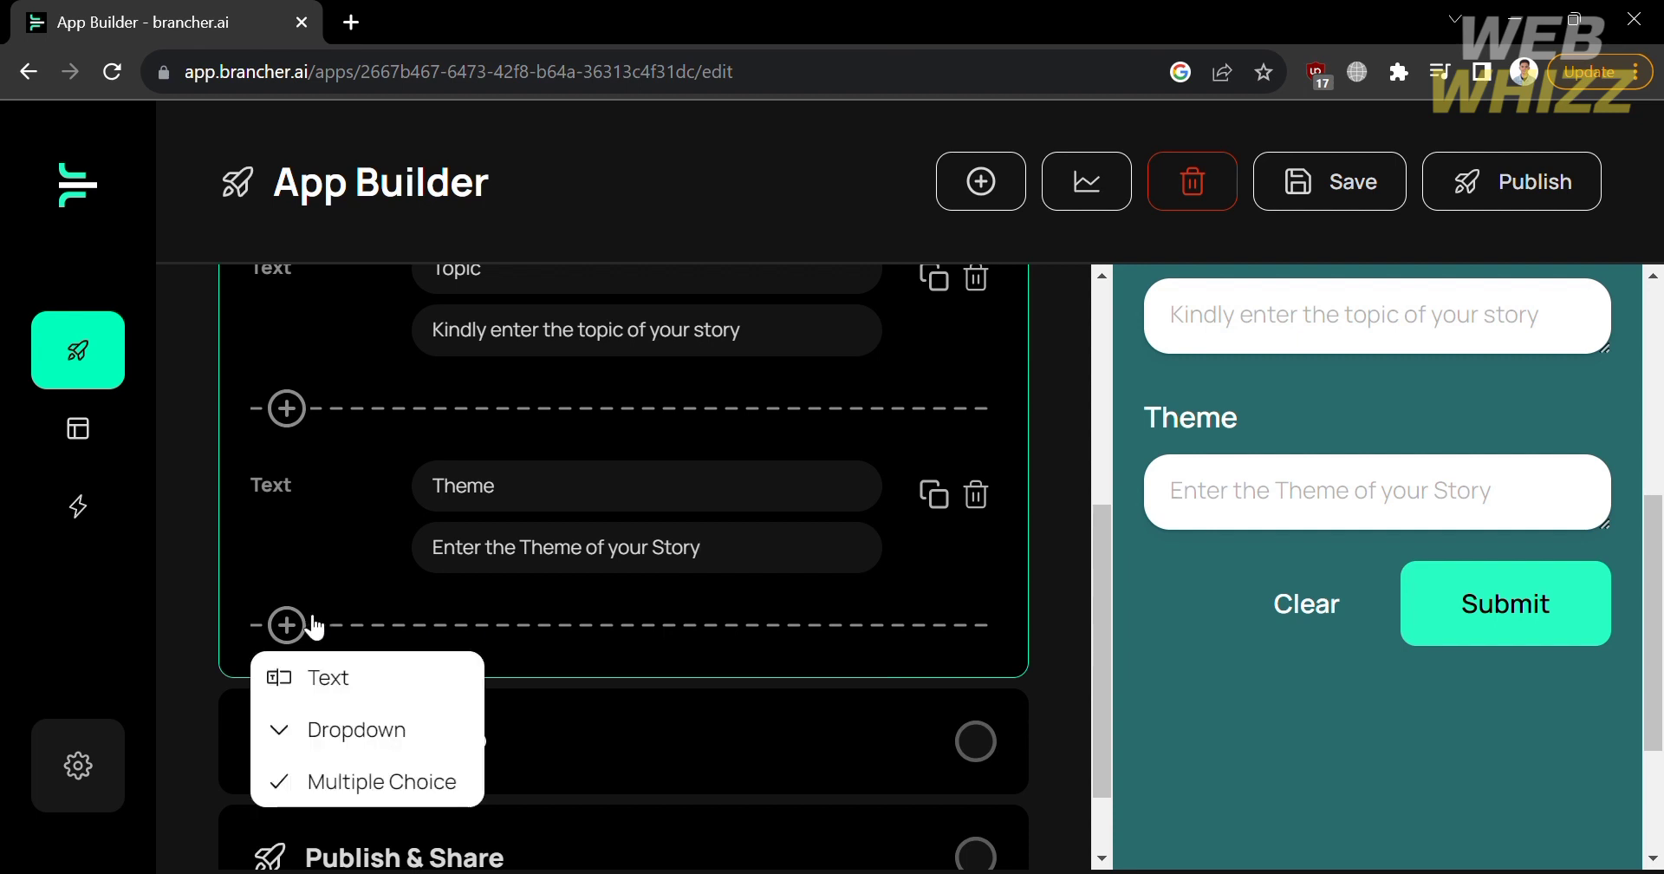
Add a Text field 'Tone' with placeholder 'Enter the Tone of your Story', then open Flow & Logic
left_click(355, 680)
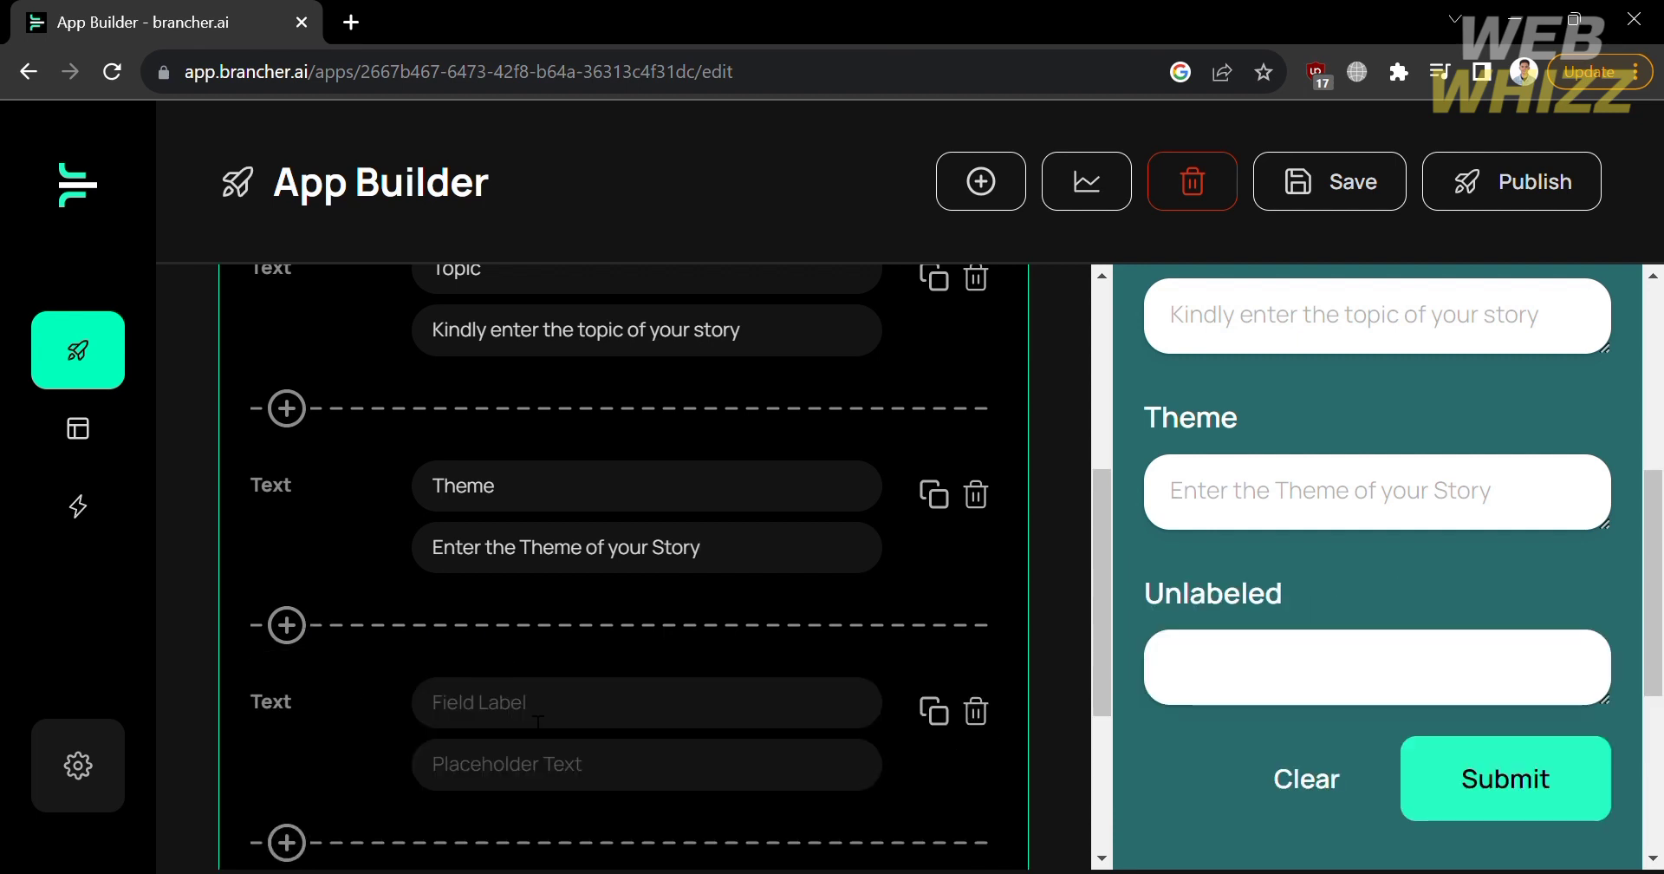
type("Tone")
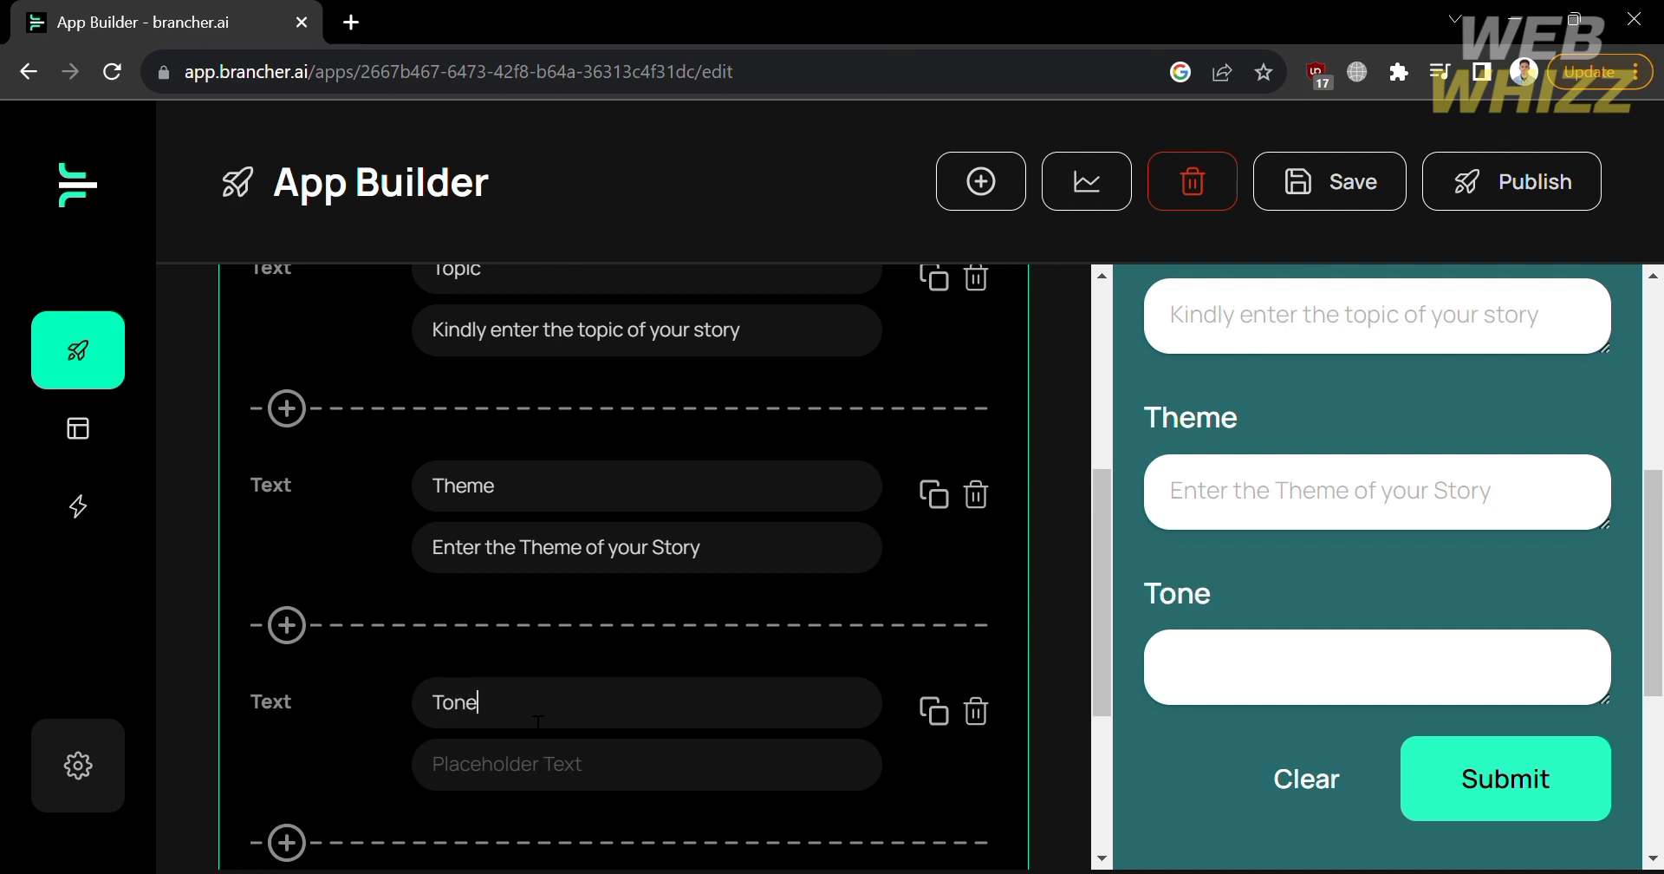
left_click(537, 766)
type("Enter th")
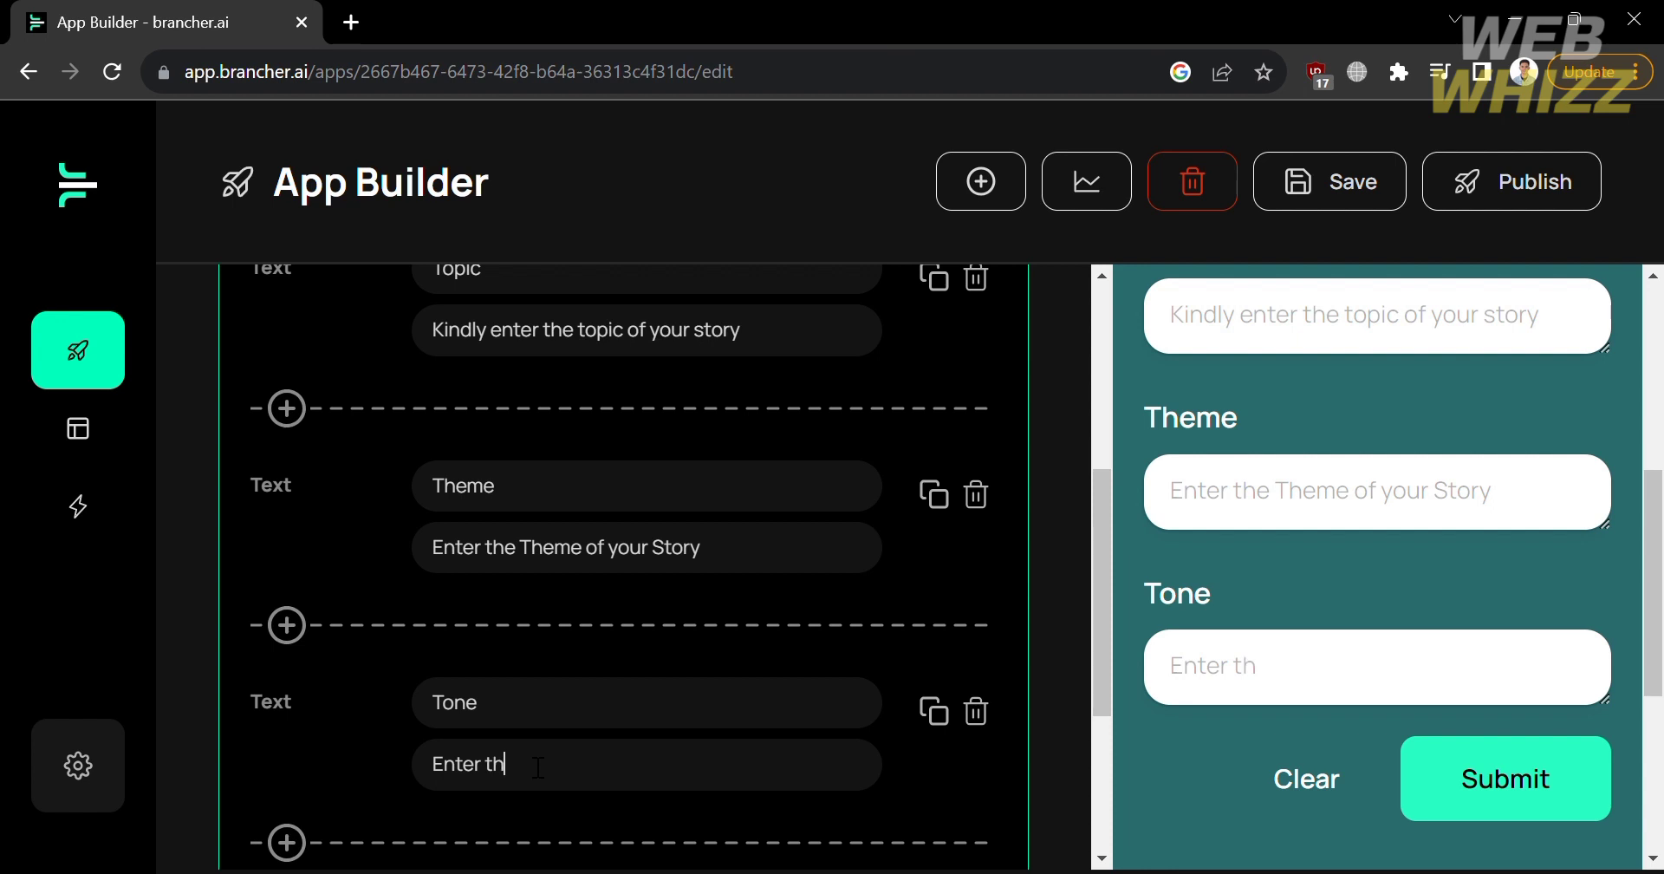
type("e Tone of your Story")
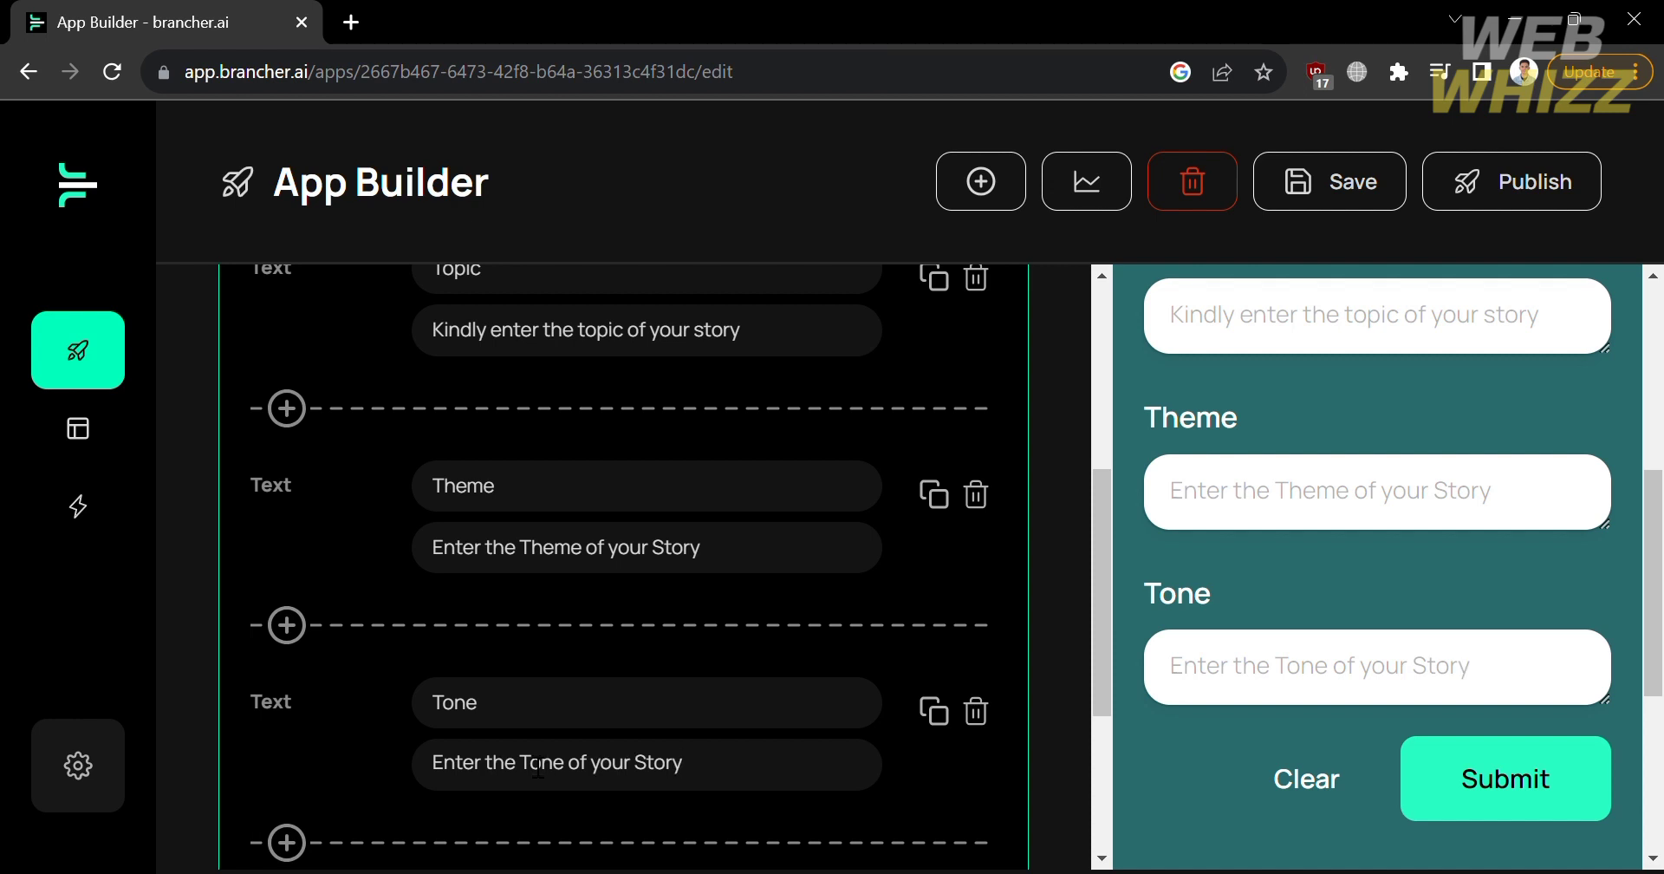
left_click(820, 662)
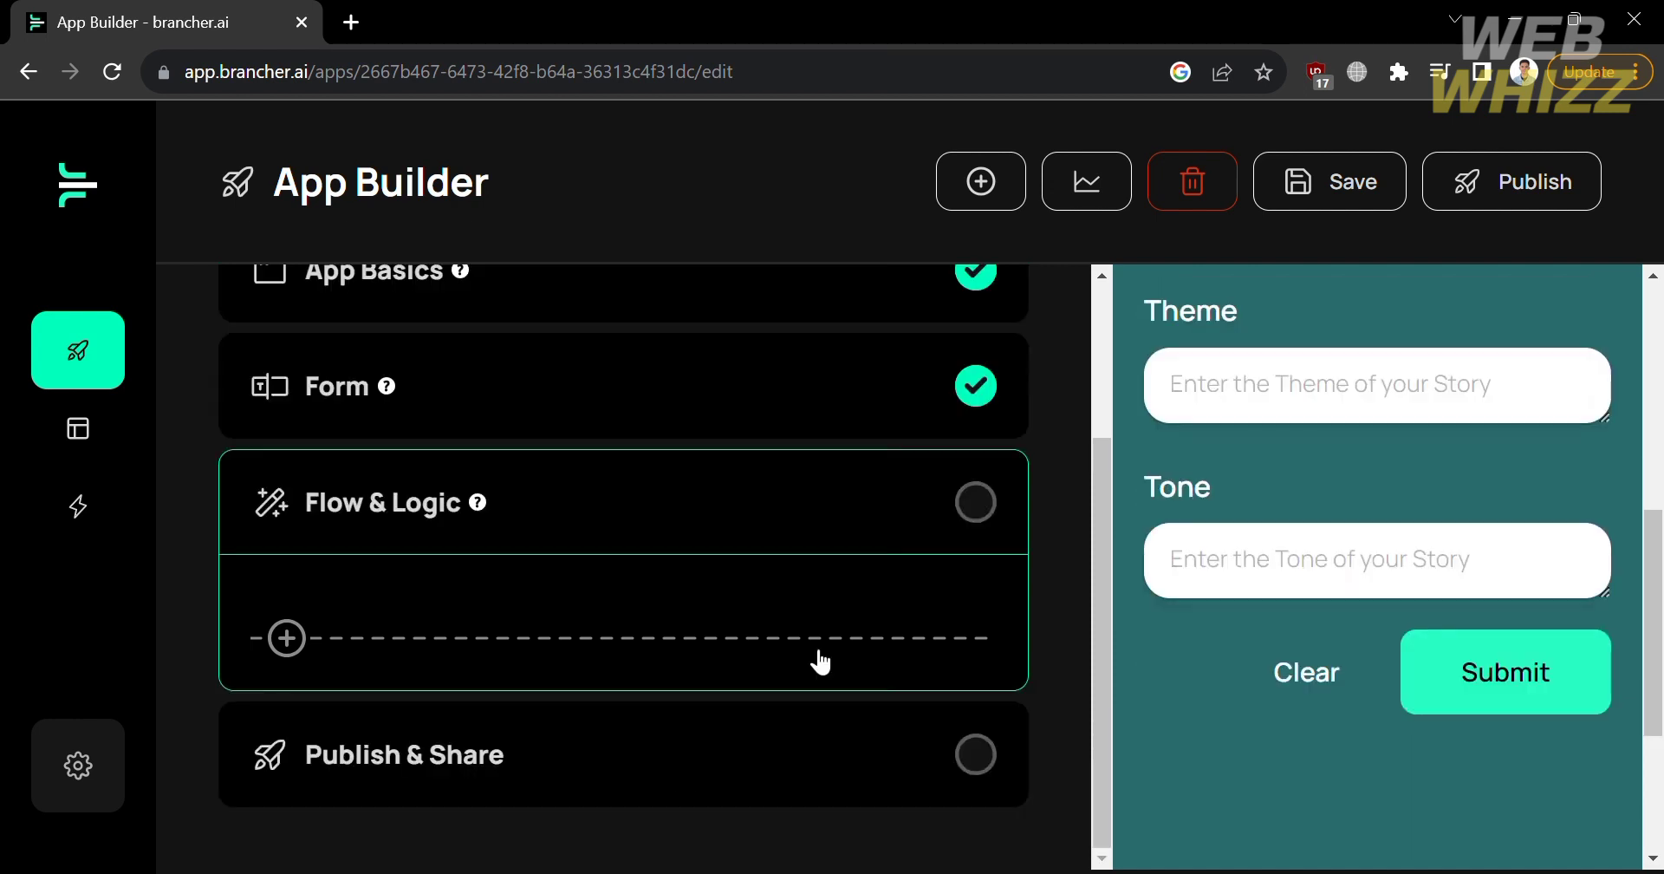
Add an AI step to the flow using the ChatGPT model
left_click(289, 638)
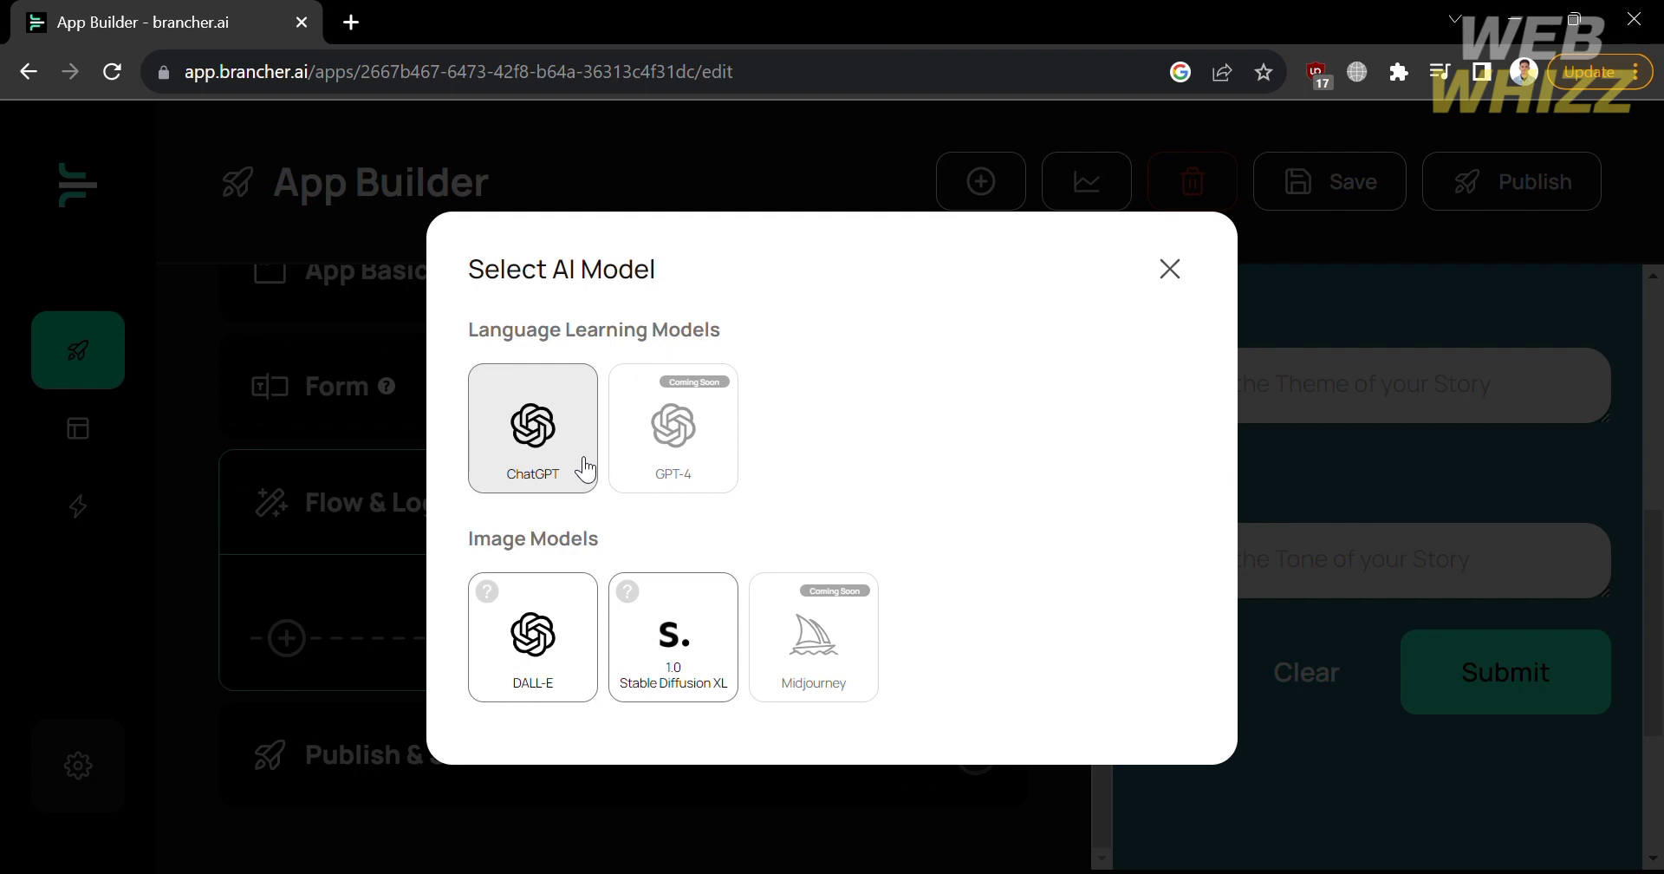
left_click(585, 468)
left_click(599, 685)
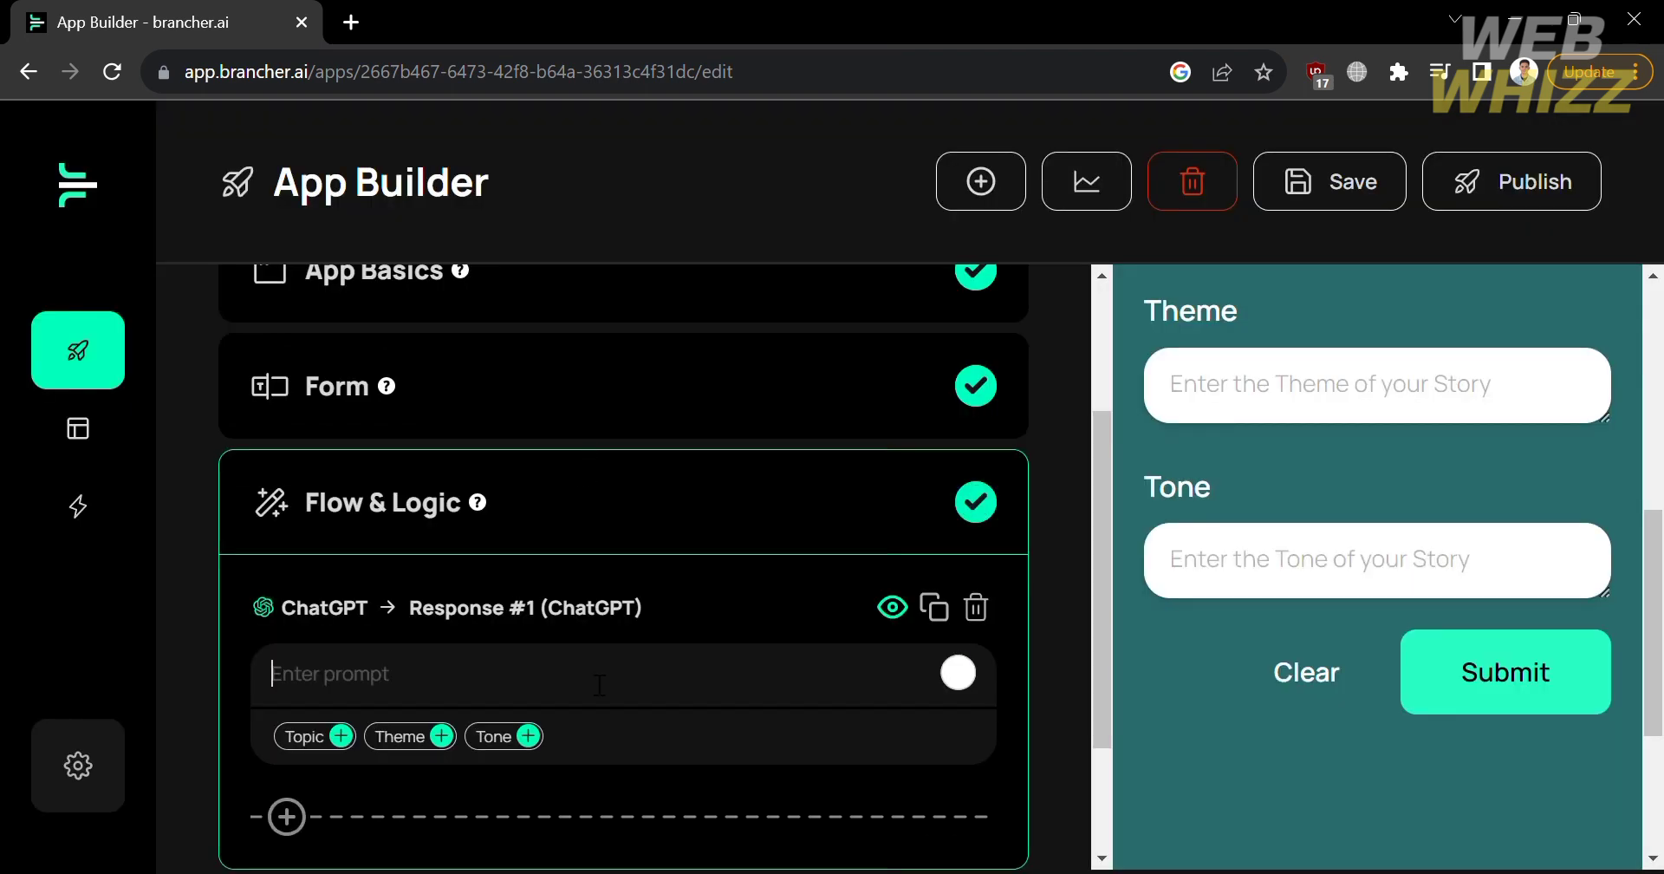
scroll(589, 676, "down", 2)
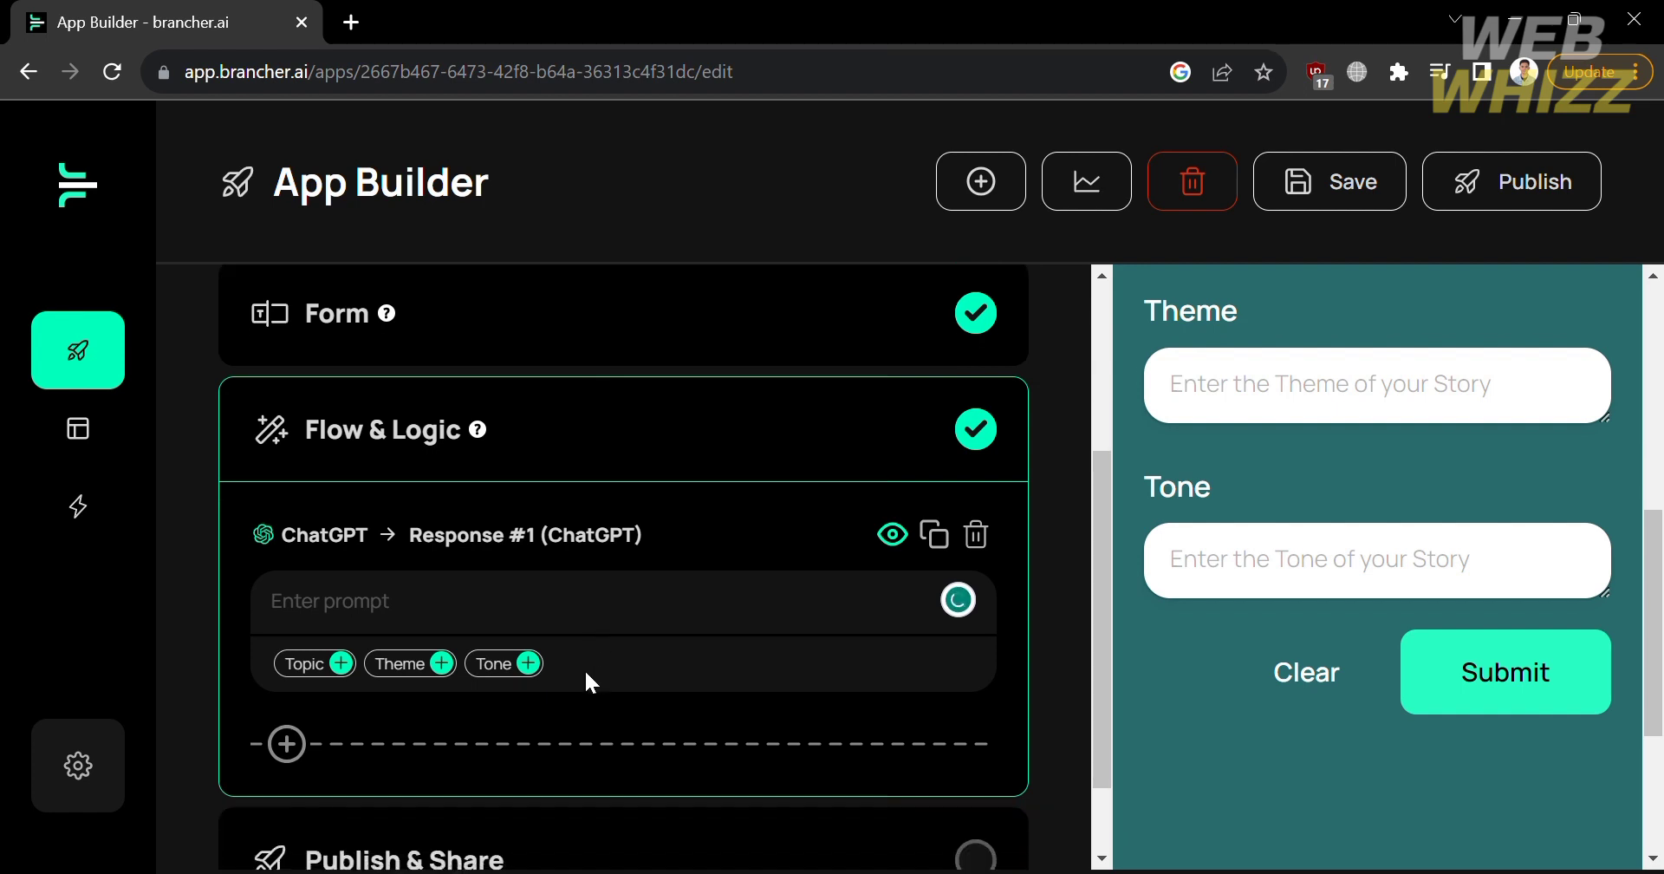
scroll(587, 674, "up", 1)
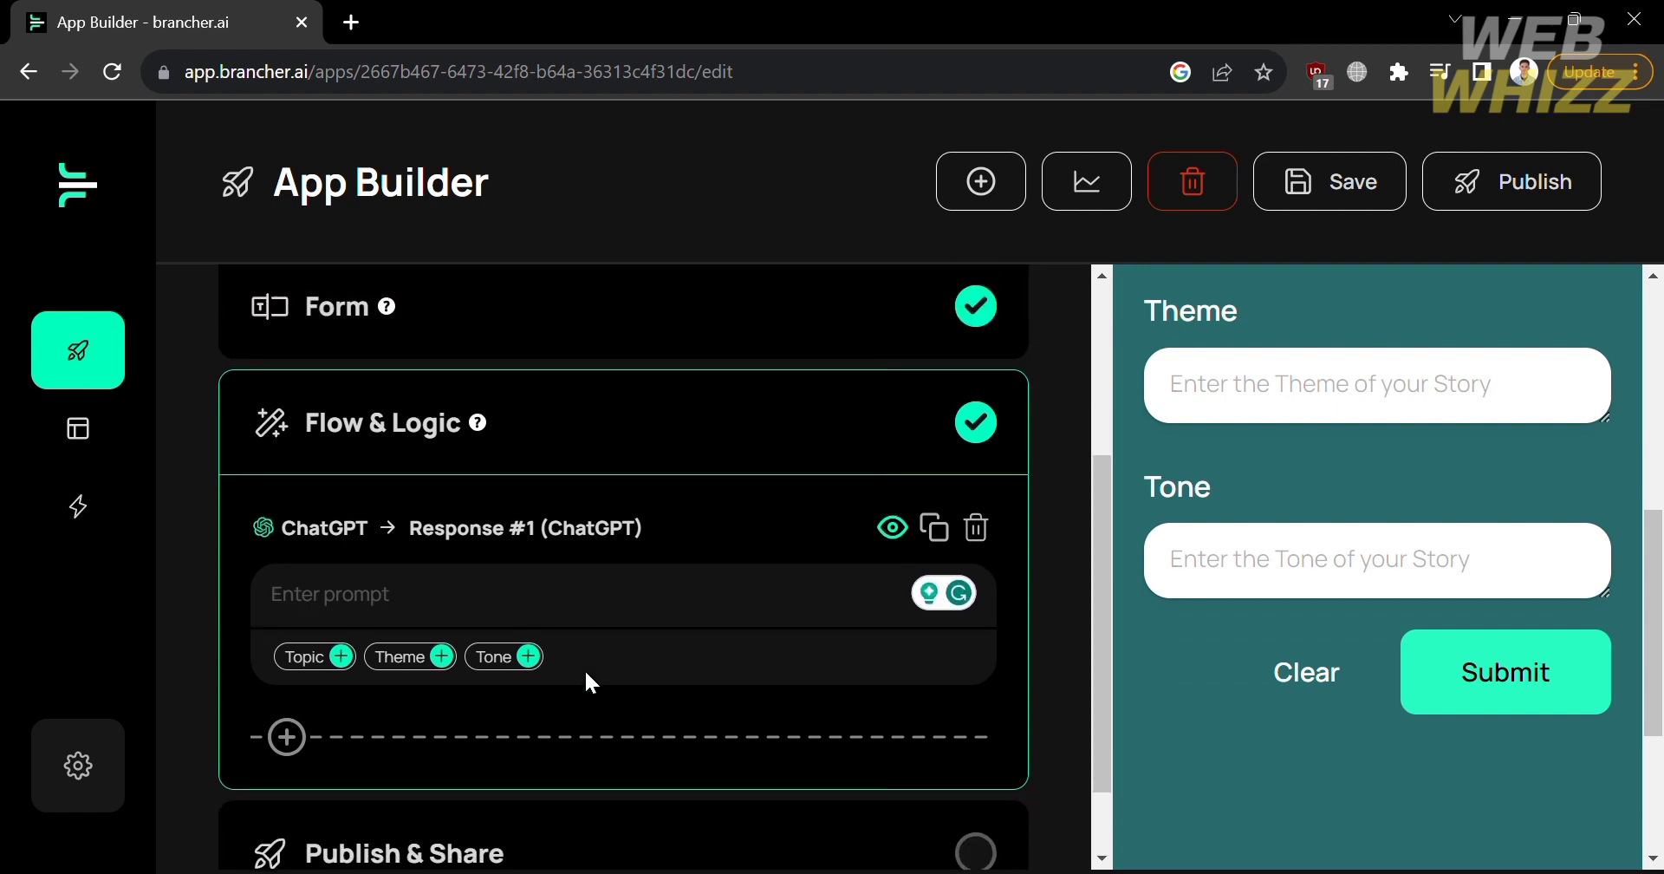
Write the prompt 'Generate a Short story about' followed by the Topic tag and connecting text
type("Make a shor")
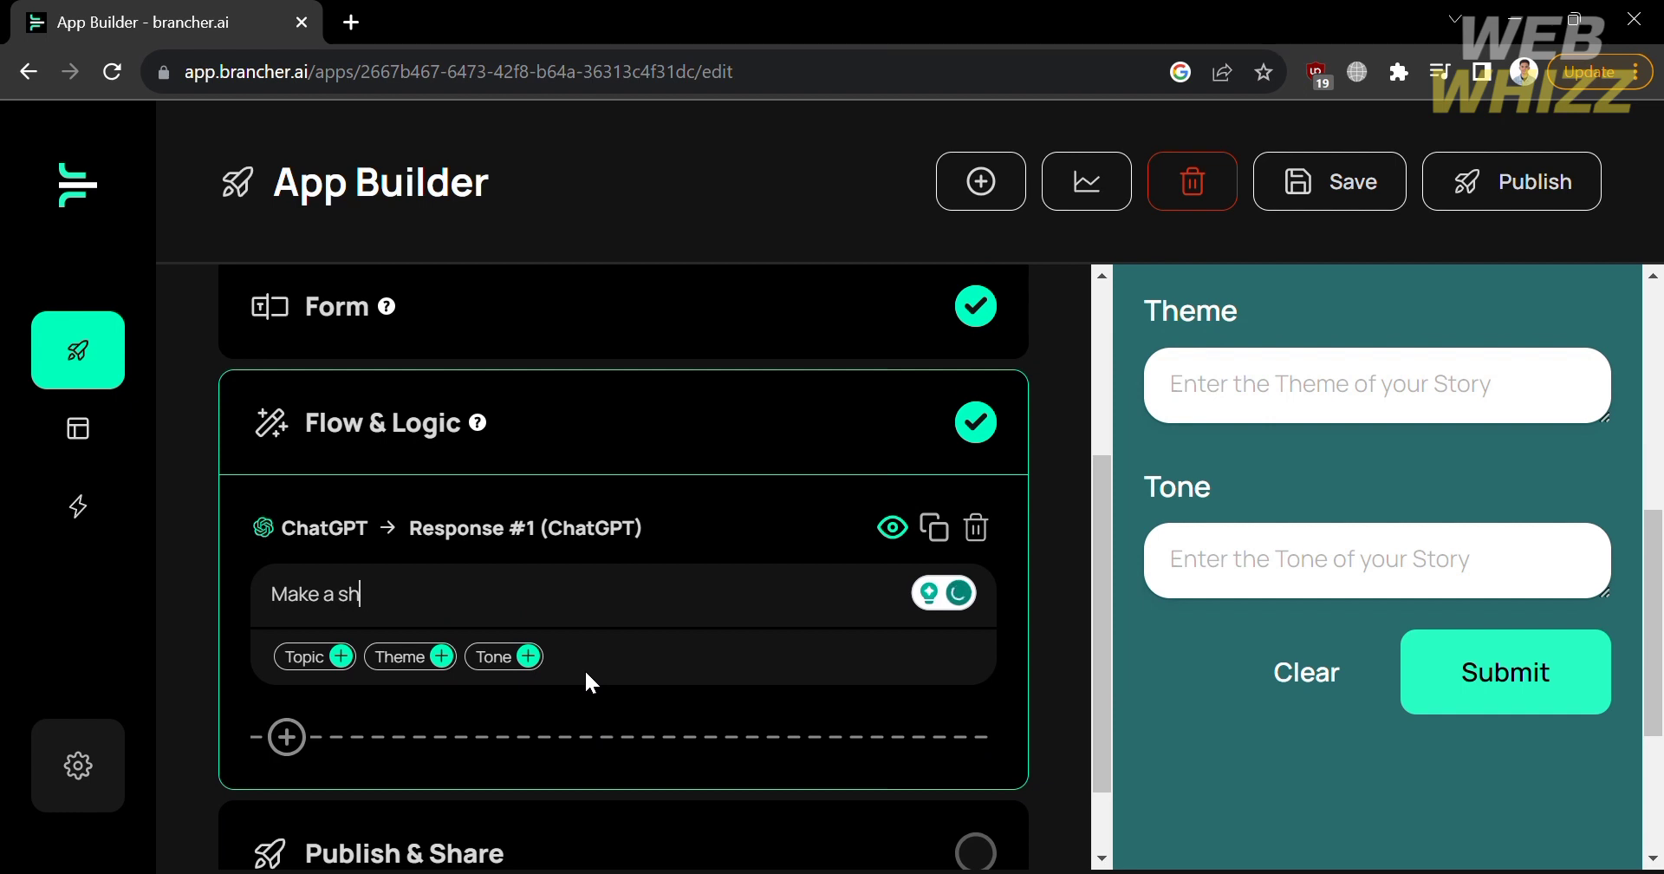
type("t")
key("BackSpace")
key("BackSpace")
key("BackSpace")
key("BackSpace")
key("BackSpace")
key("BackSpace")
key("BackSpace")
key("BackSpace")
key("BackSpace")
key("BackSpace")
key("BackSpace")
key("BackSpace")
type("Generate a Short story about")
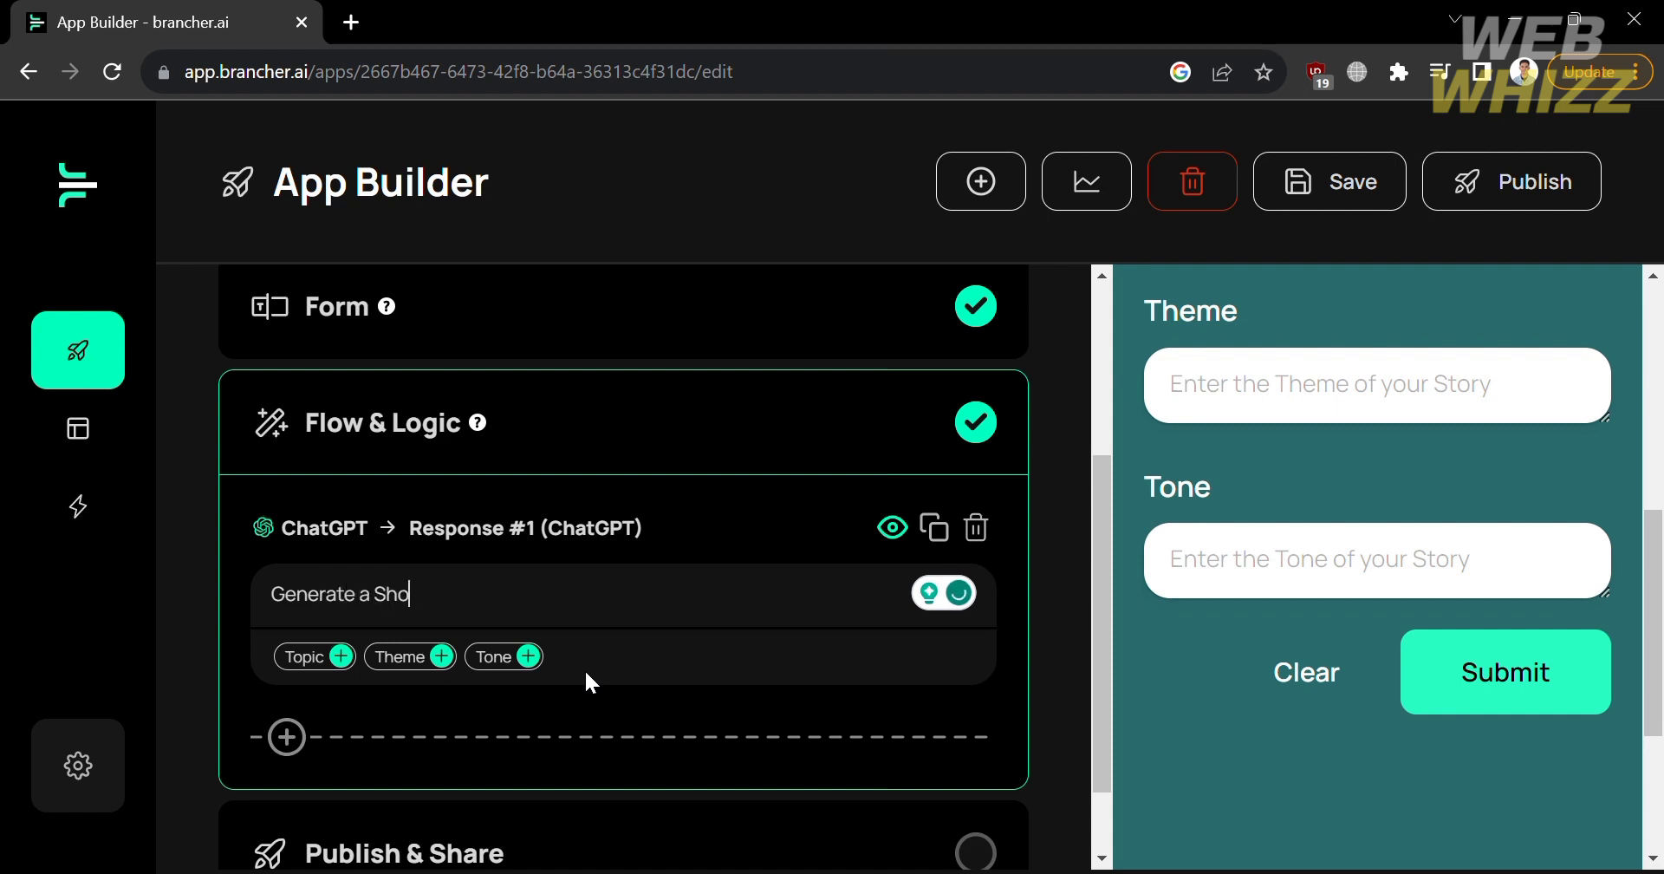
left_click(351, 664)
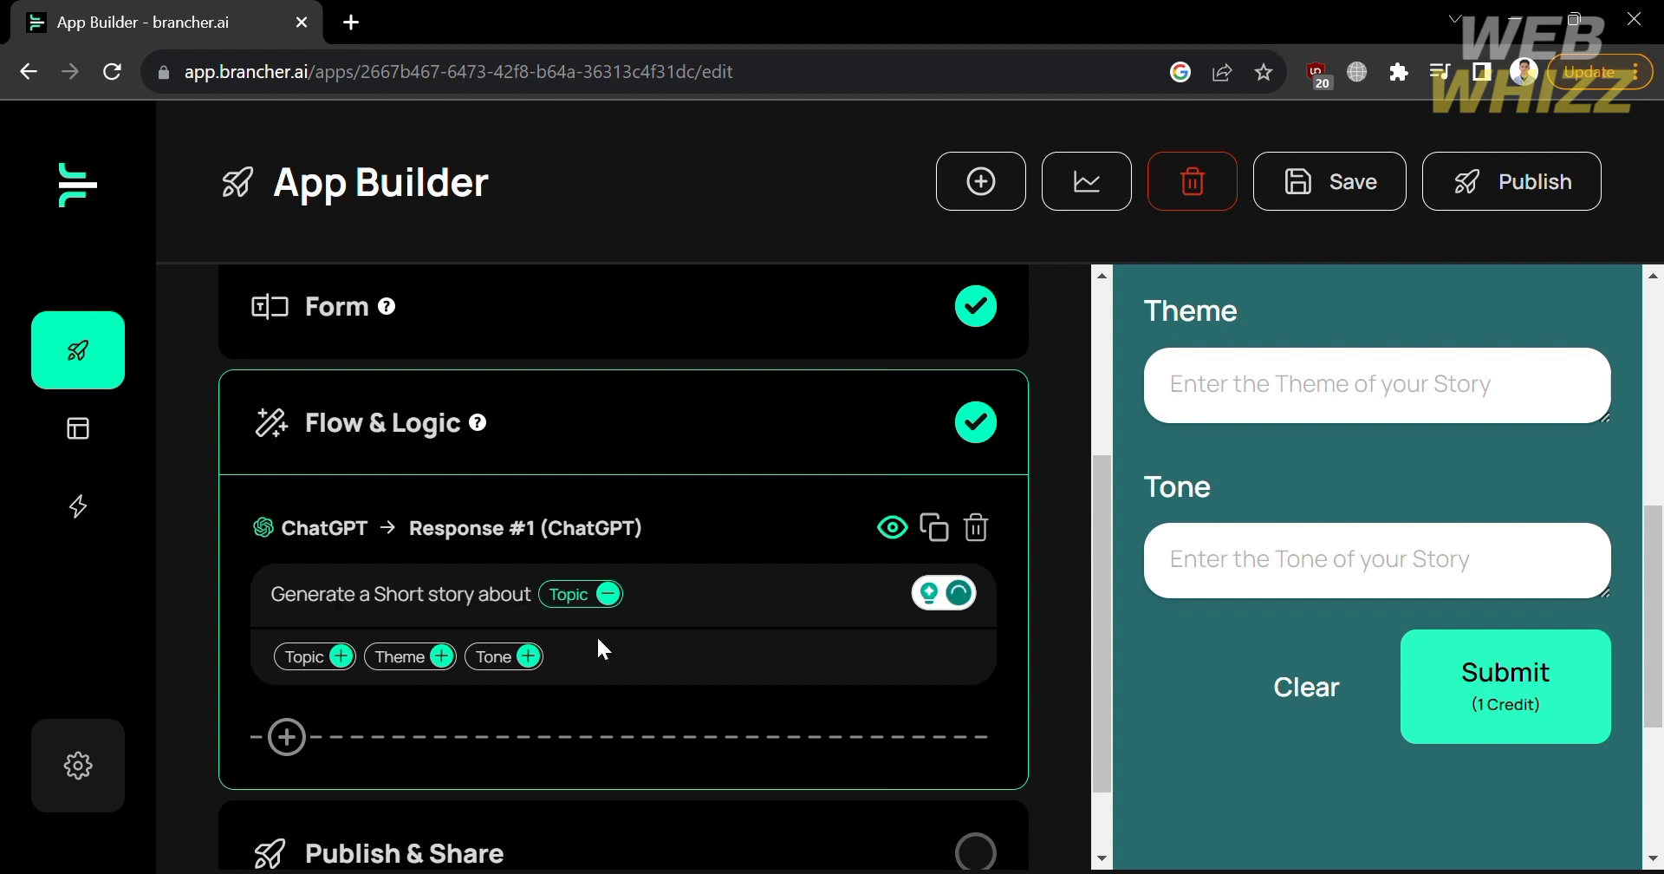
type("an")
key("BackSpace")
key("BackSpace")
type("with")
type(" that contain Theme as its Theme")
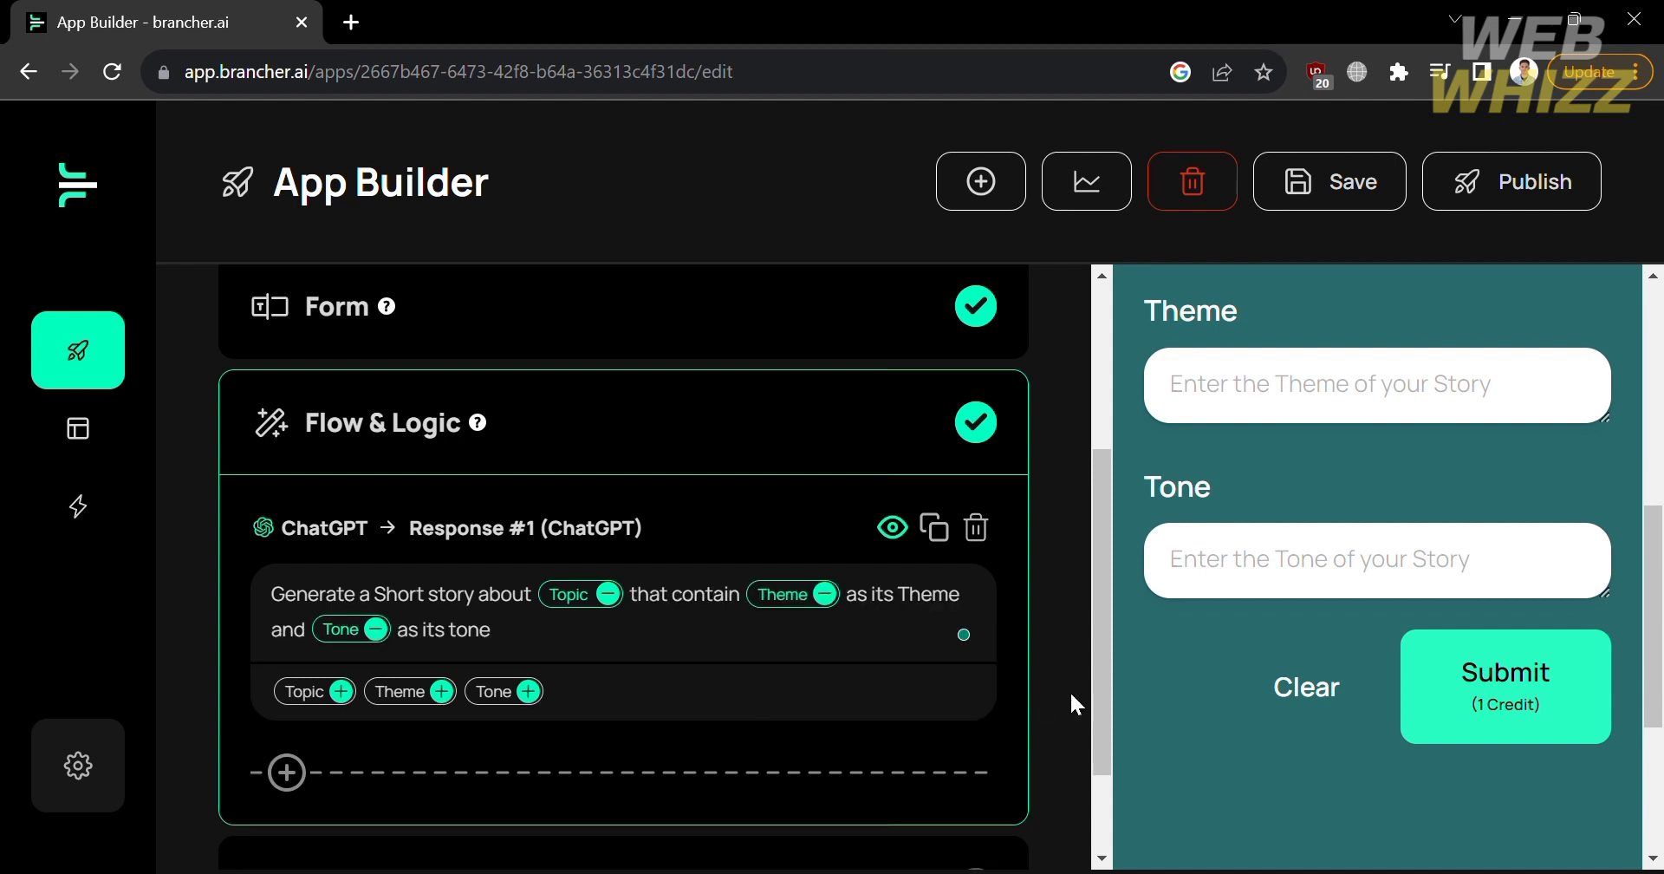
scroll(1330, 676, "up", 4)
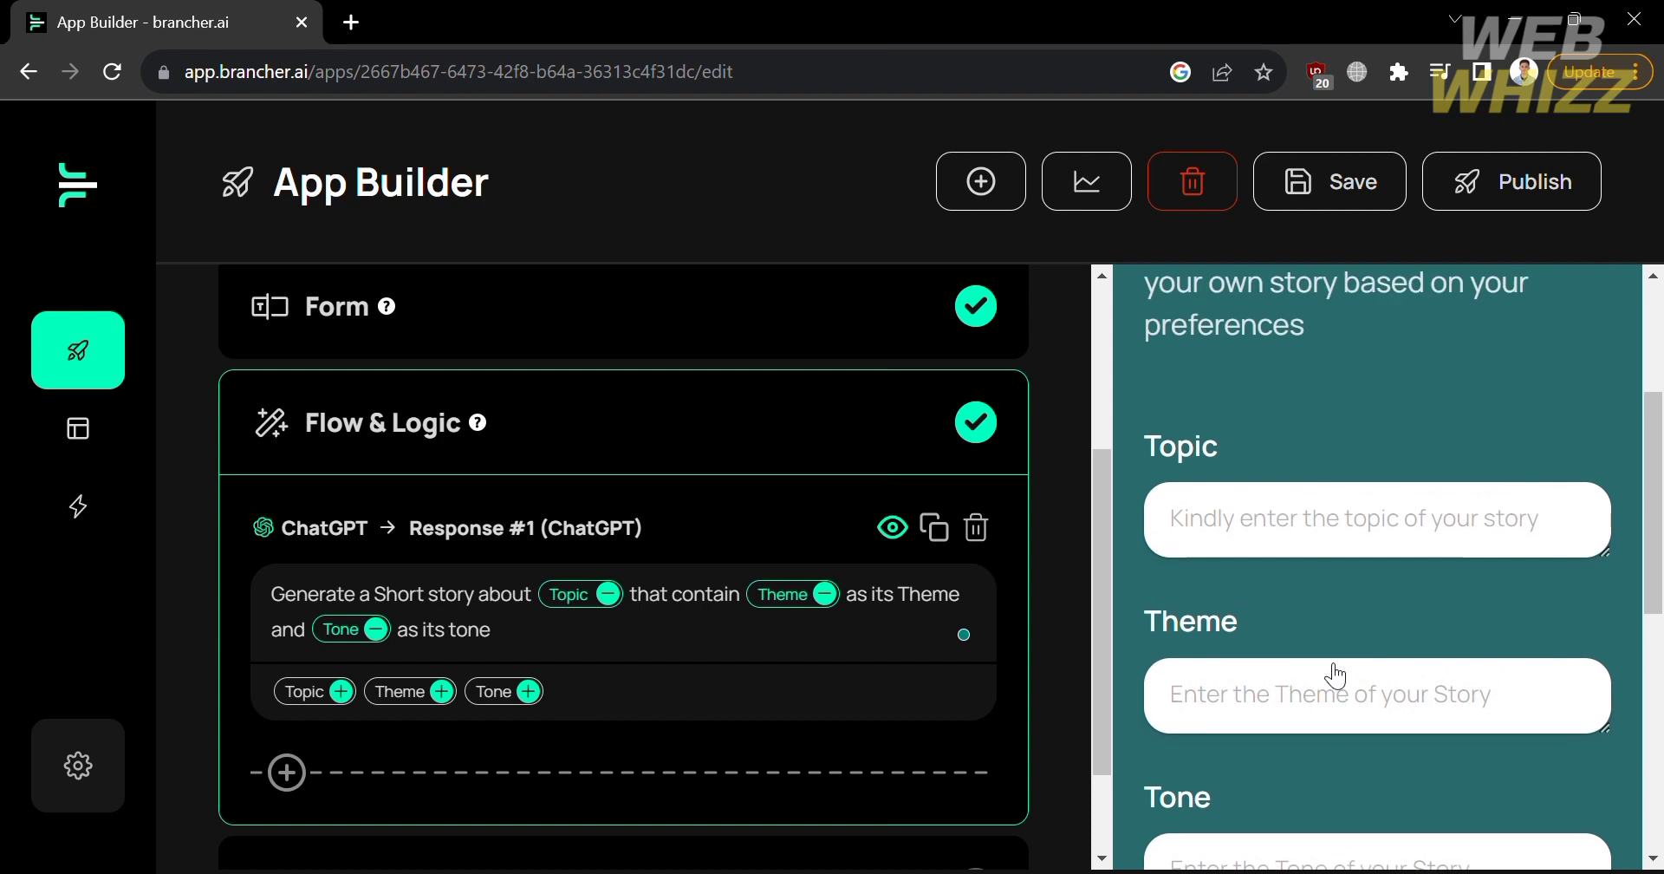
Enter Topic 'Bullying' and Theme 'Horror' in the preview form, replacing 'Scared'
left_click(1300, 565)
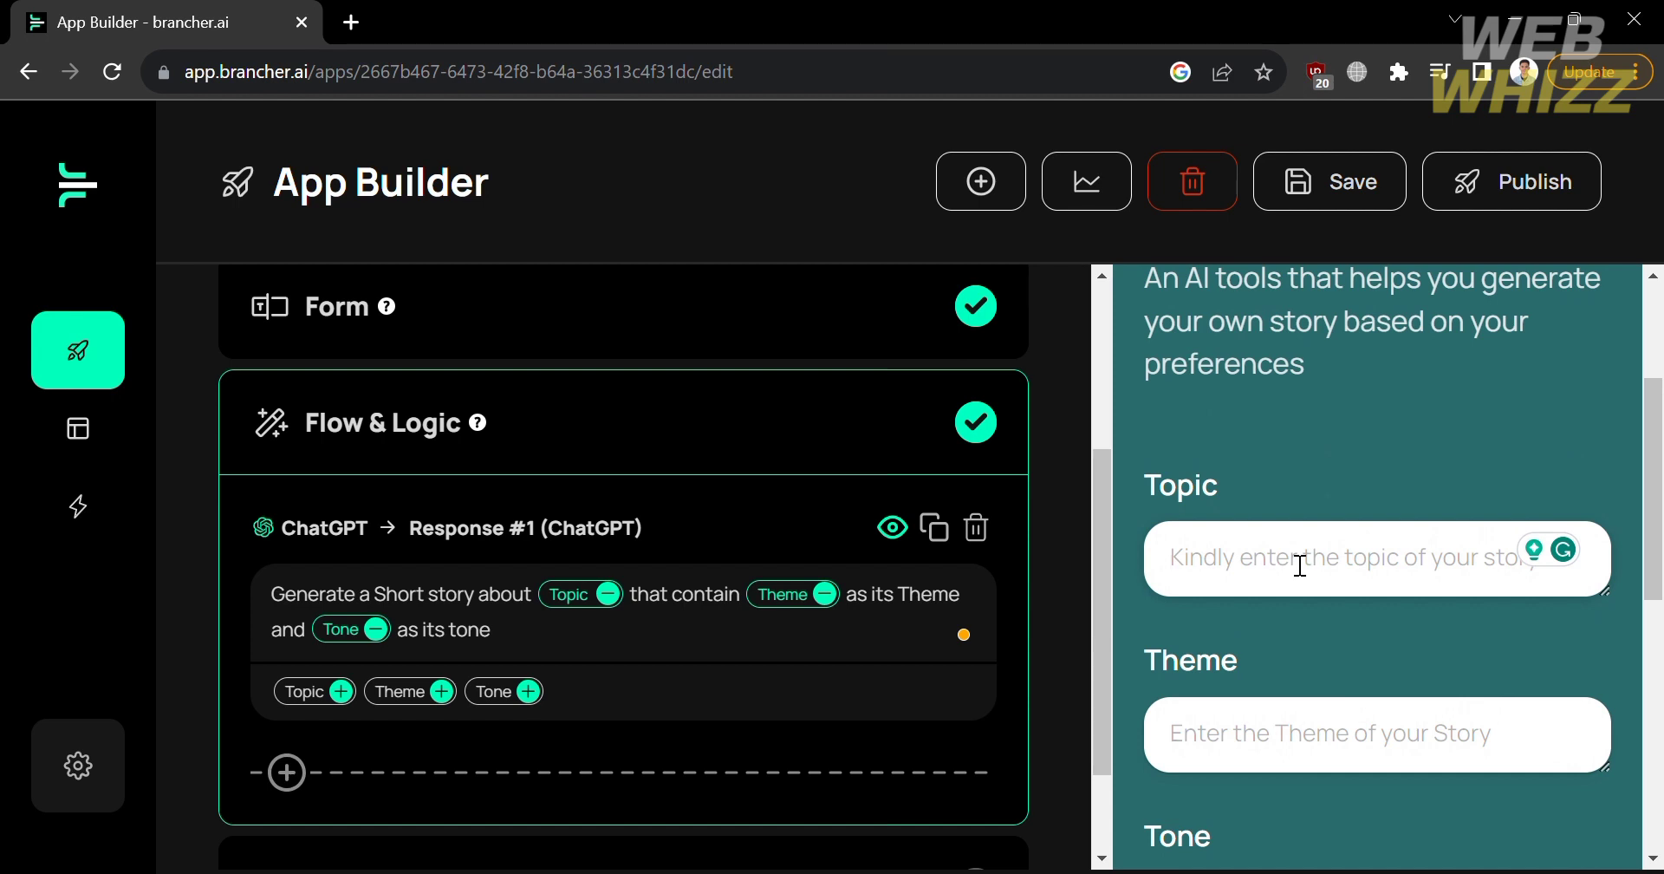
scroll(1300, 565, "up", 2)
scroll(1426, 438, "down", 2)
type("Bullying")
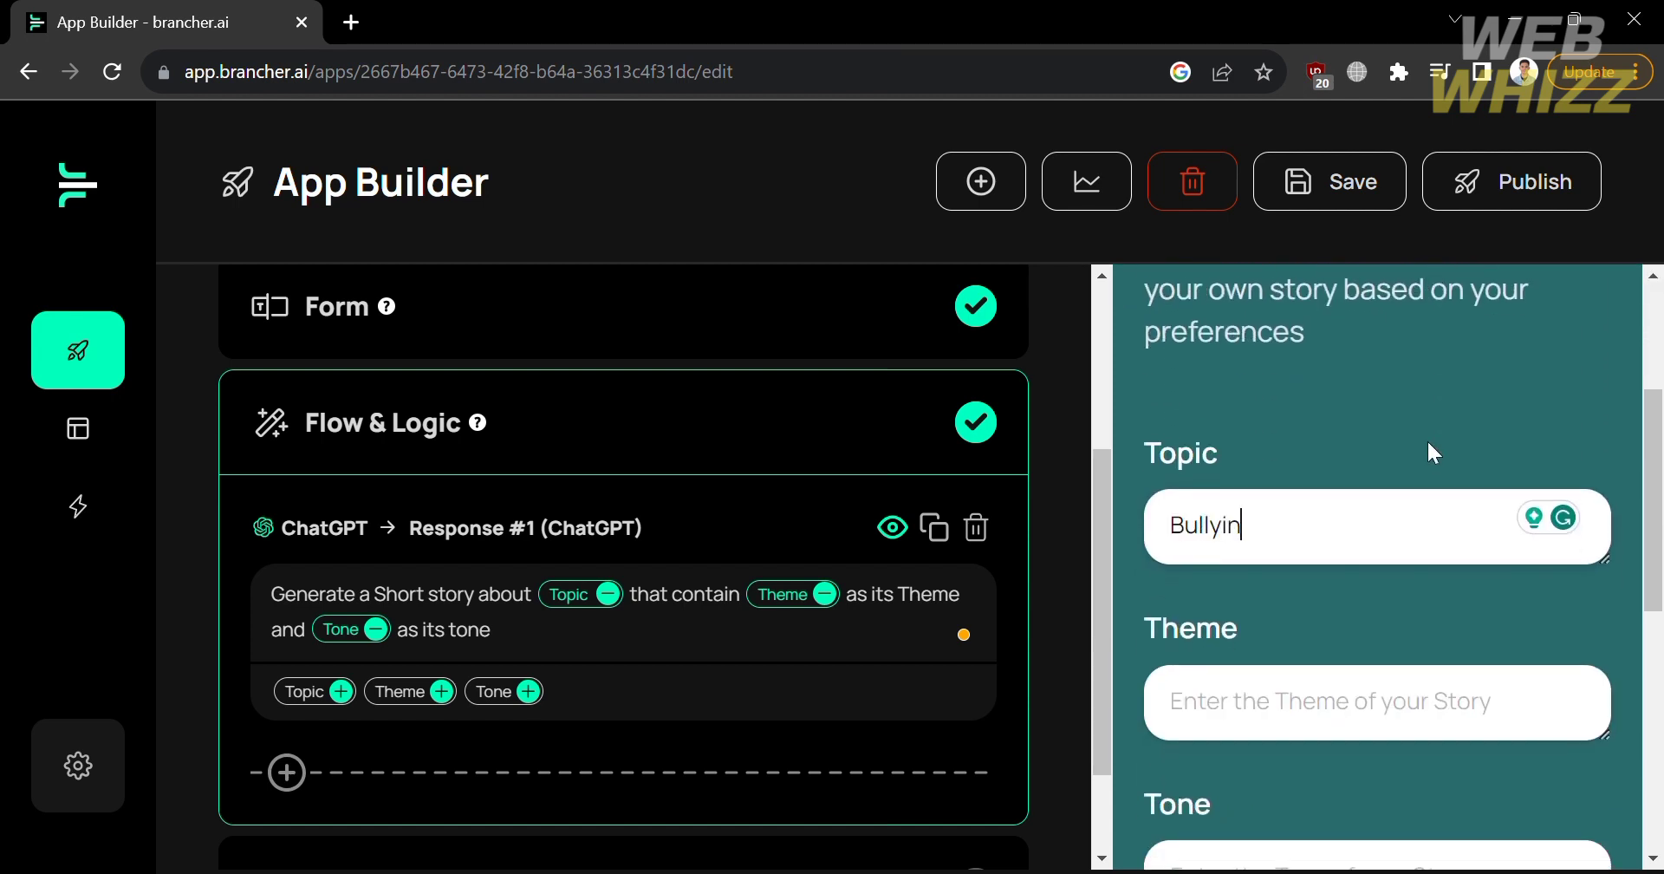
left_click(1404, 720)
scroll(1404, 719, "down", 2)
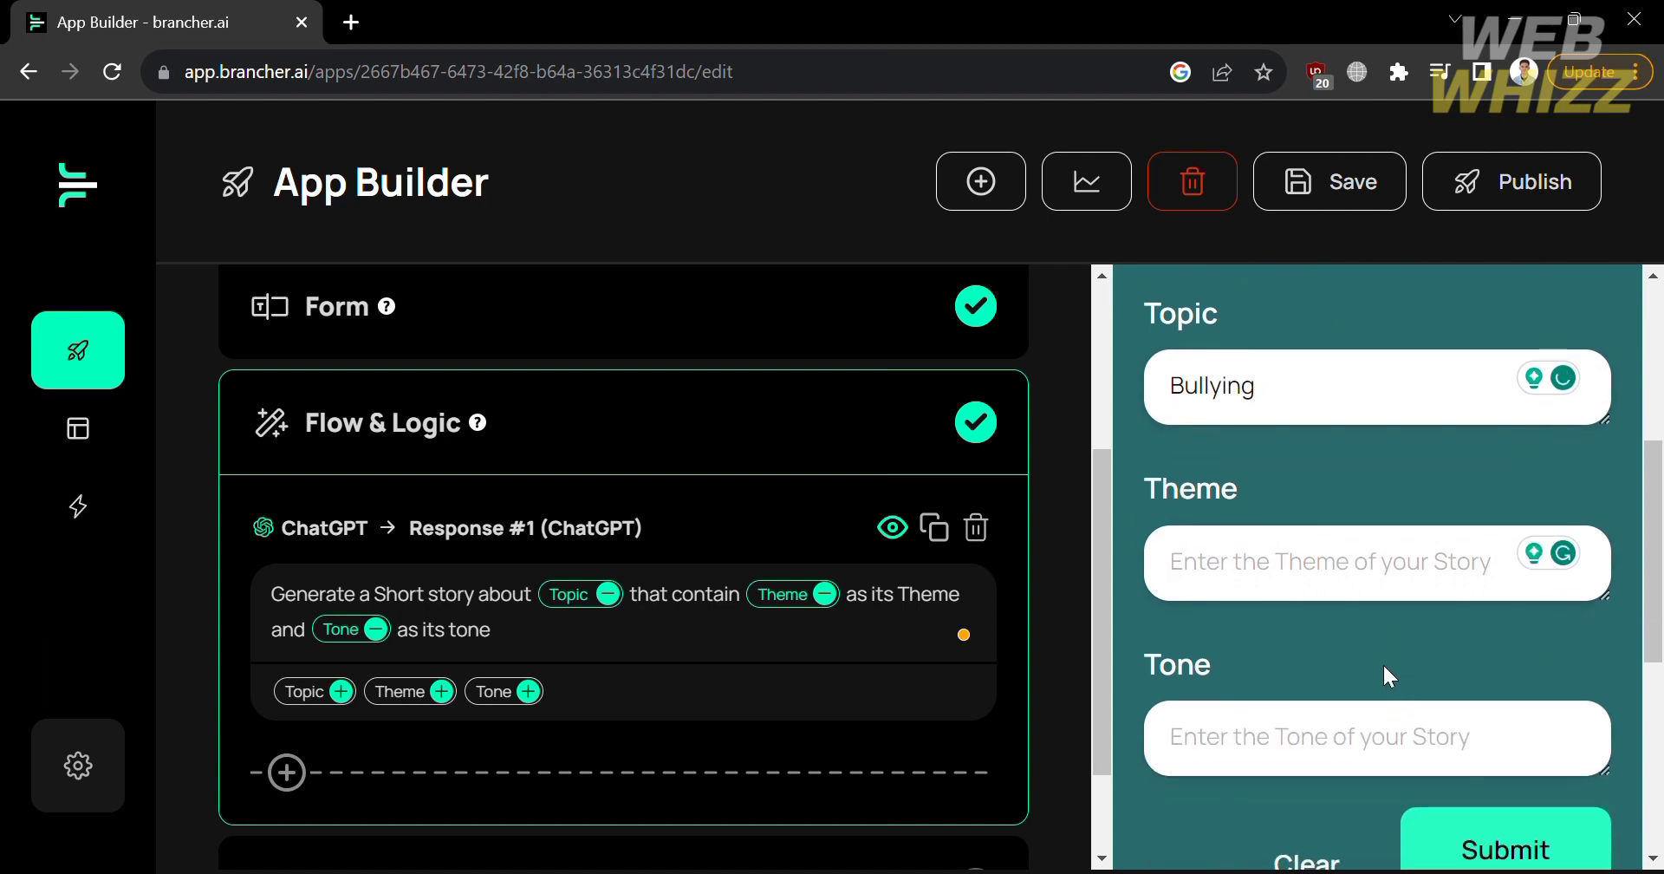
type("Scared")
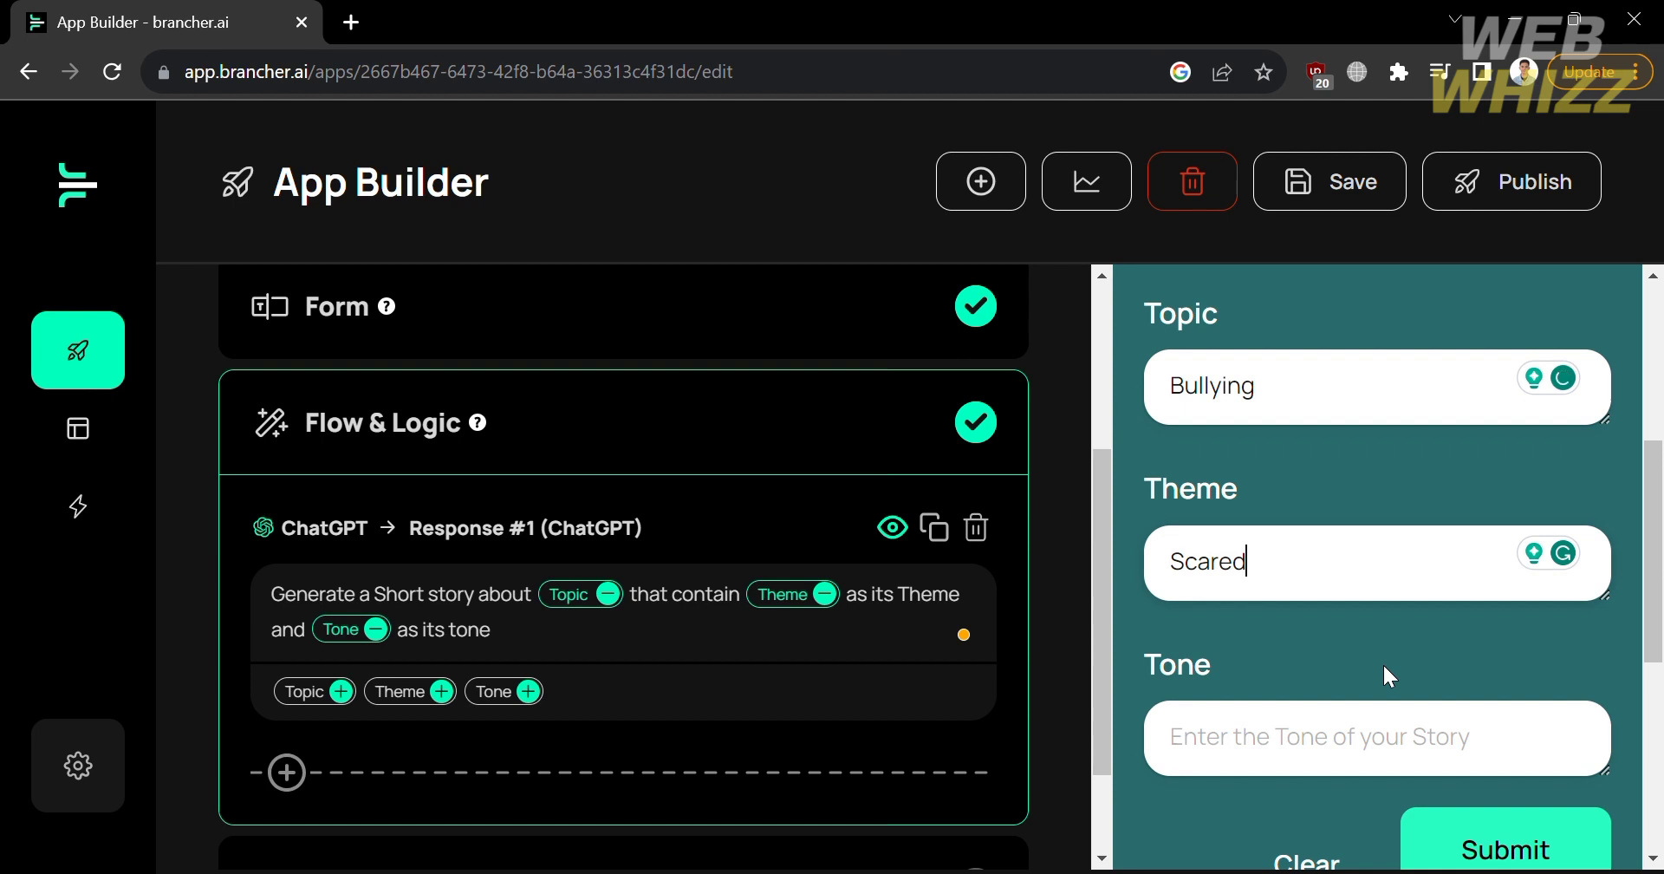
key("BackSpace")
key("BackSpace")
key("BackSpace")
key("BackSpace")
key("BackSpace")
key("BackSpace")
type("Horror")
Enter a first tone word and submit the test form
left_click(1388, 759)
scroll(1386, 755, "down", 2)
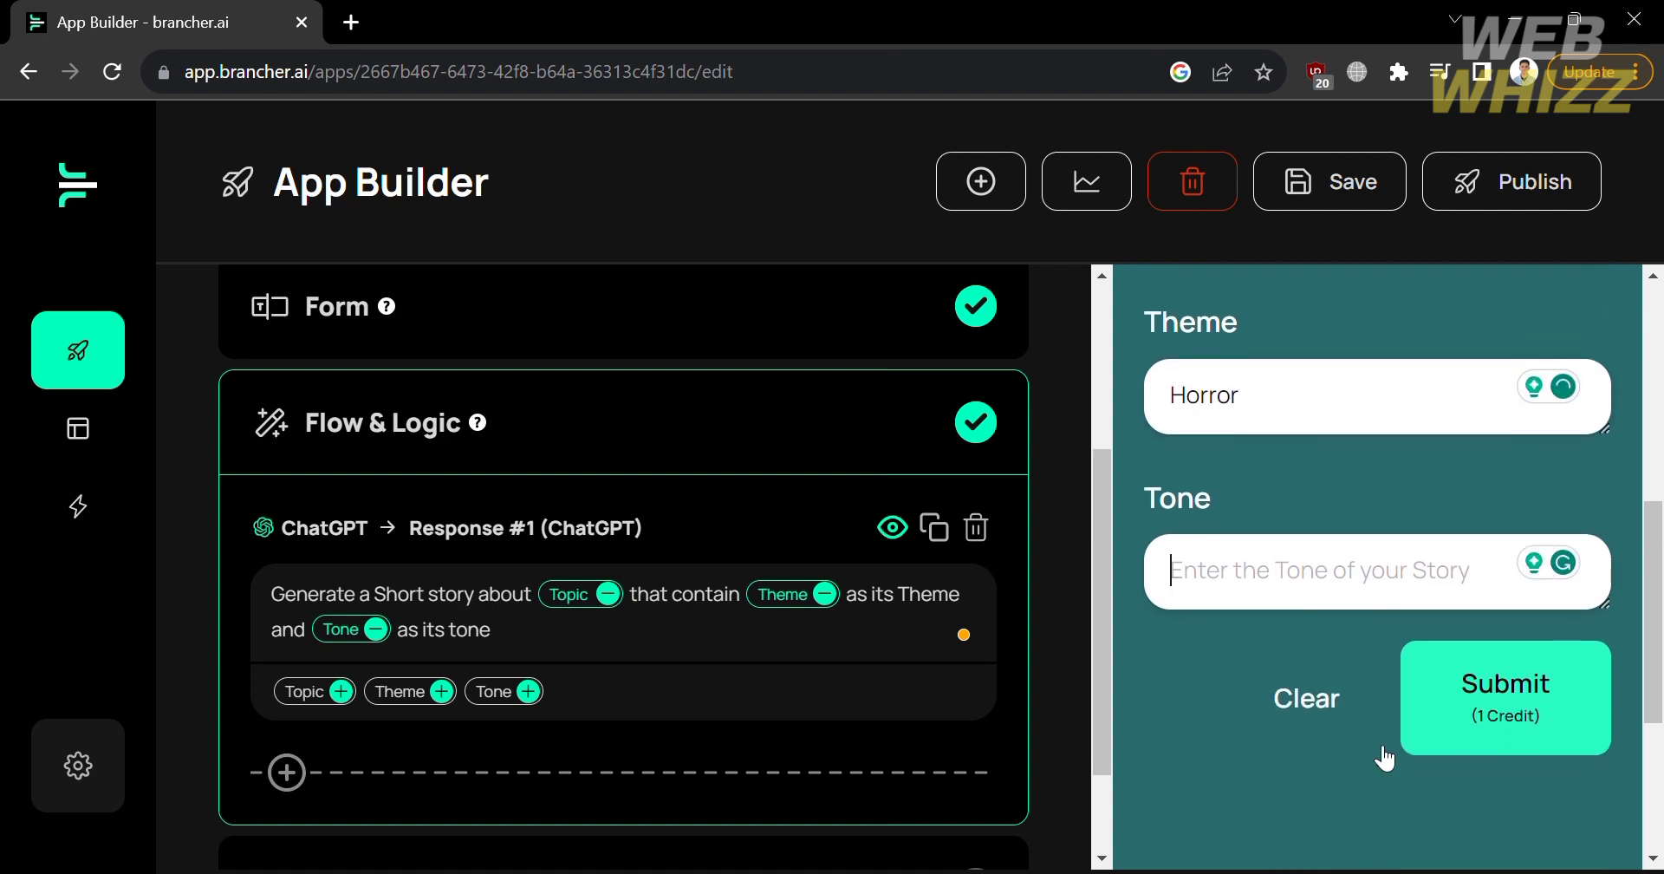
type("Terrying")
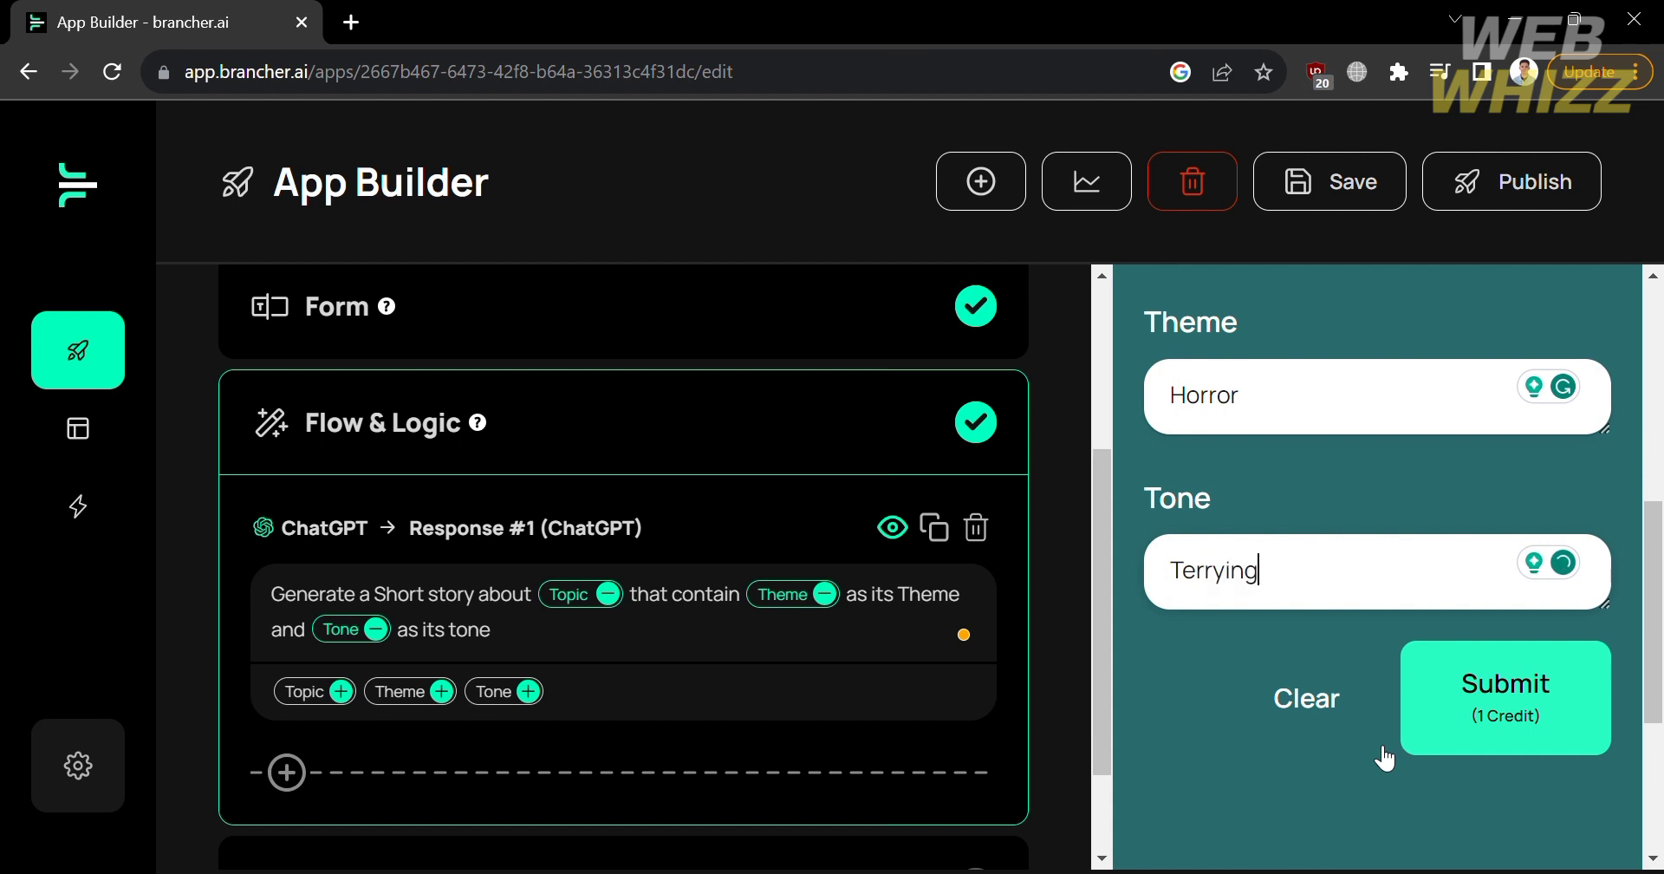
left_click(1554, 689)
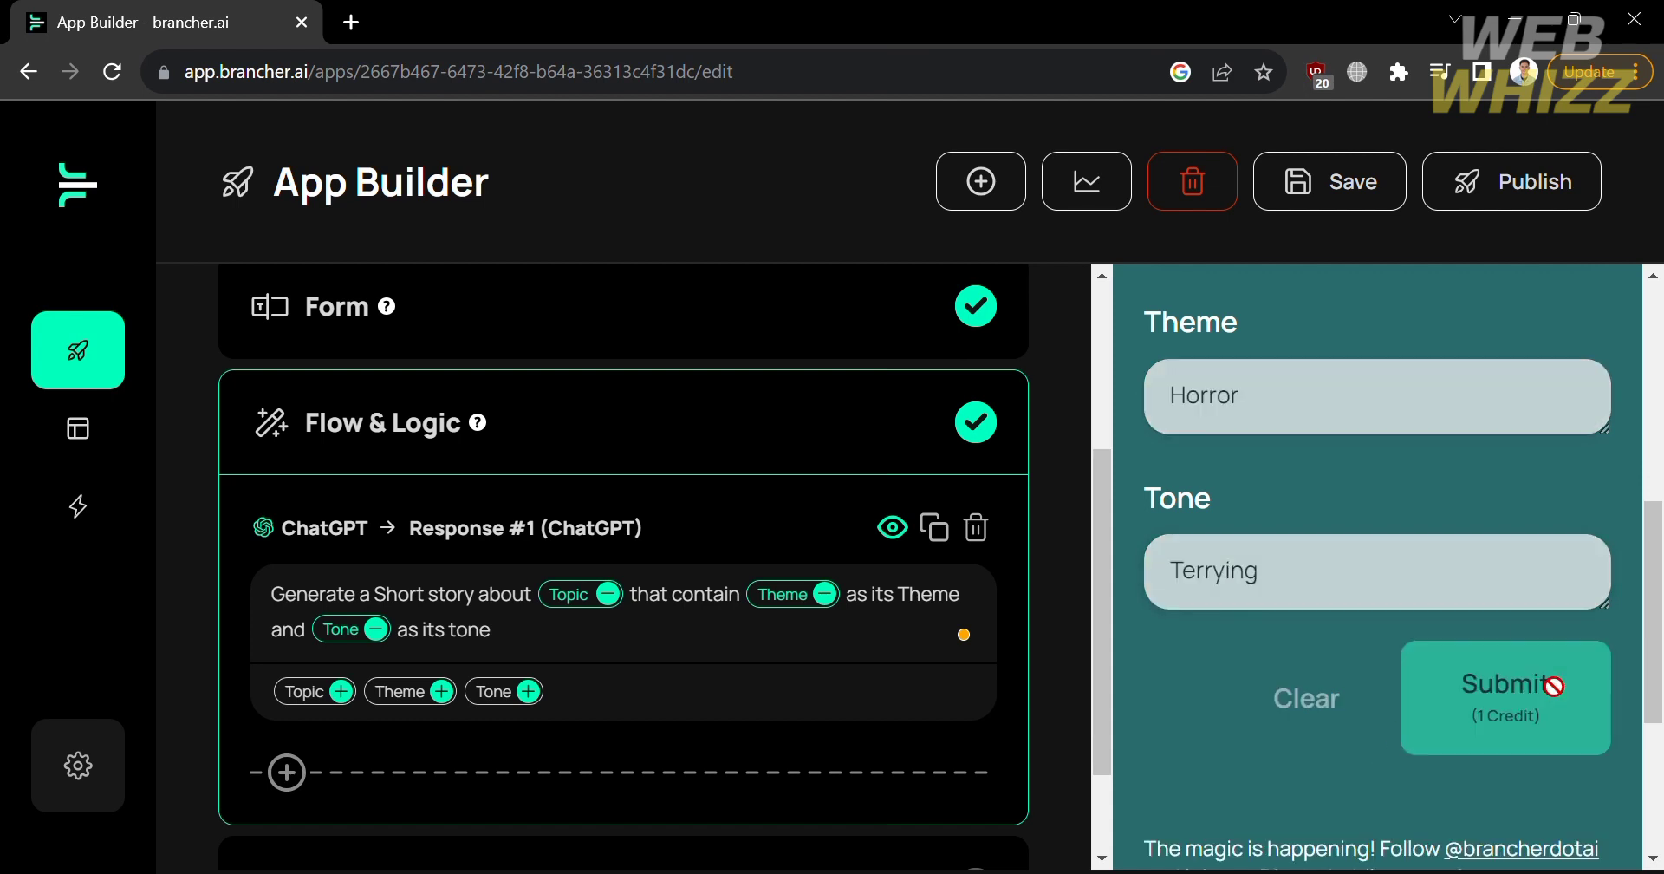
Change the tone to 'Sad' and submit again; the app reports its flow is missing
left_click(1416, 595)
key("BackSpace")
key("BackSpace")
key("BackSpace")
key("BackSpace")
type("ifying")
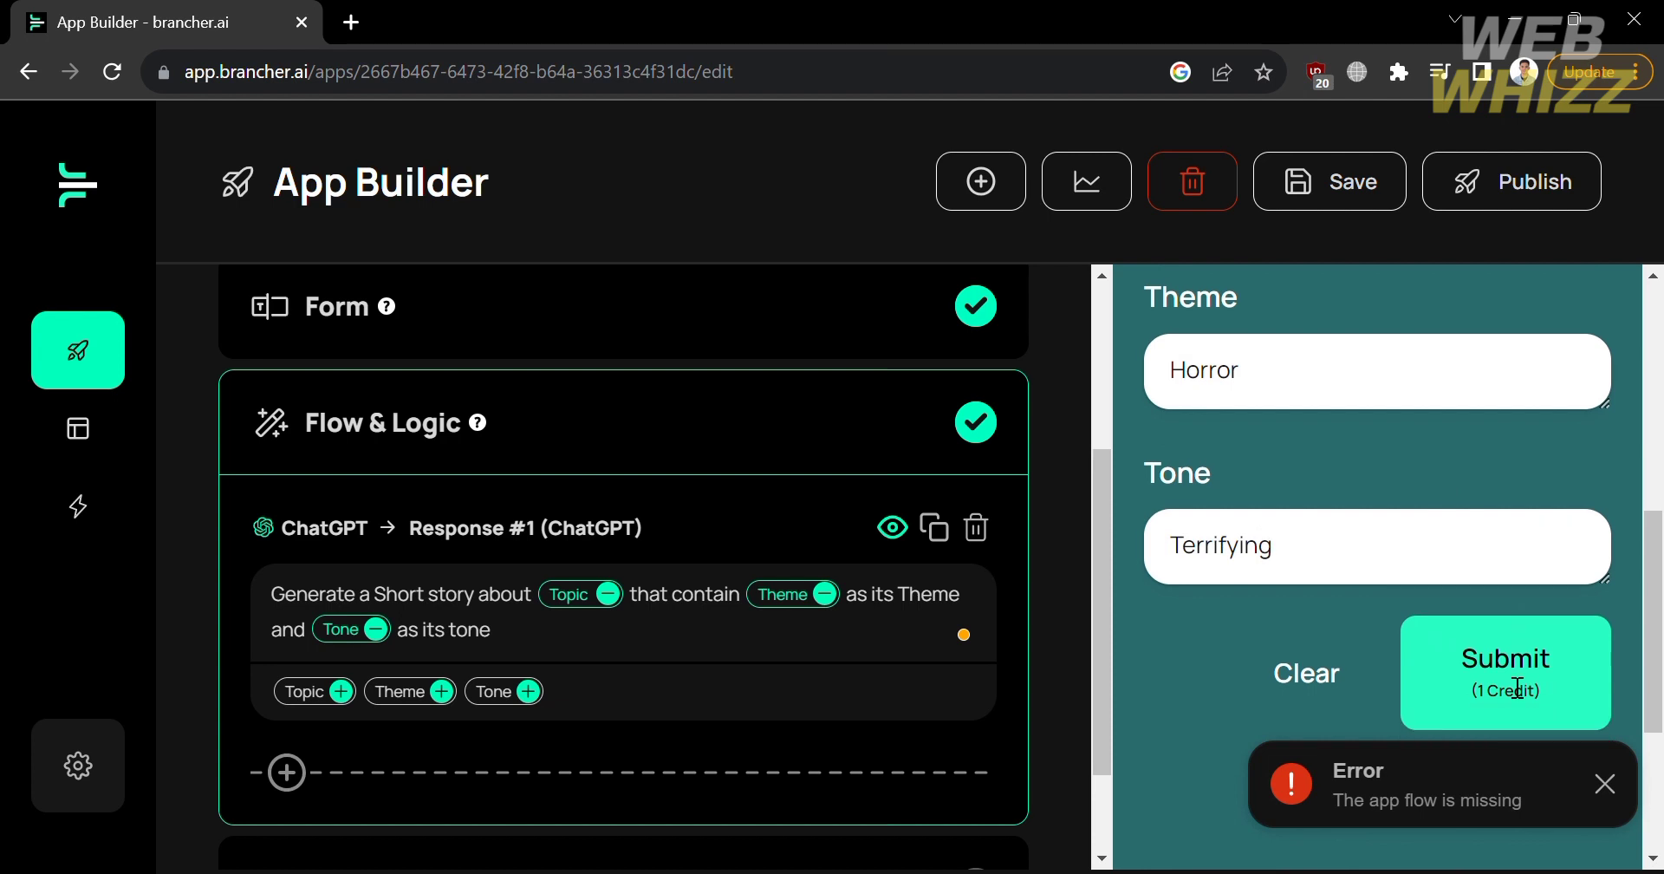
key("BackSpace")
key("BackSpace")
key("BackSpace")
key("BackSpace")
key("BackSpace")
key("BackSpace")
key("BackSpace")
key("BackSpace")
key("BackSpace")
key("BackSpace")
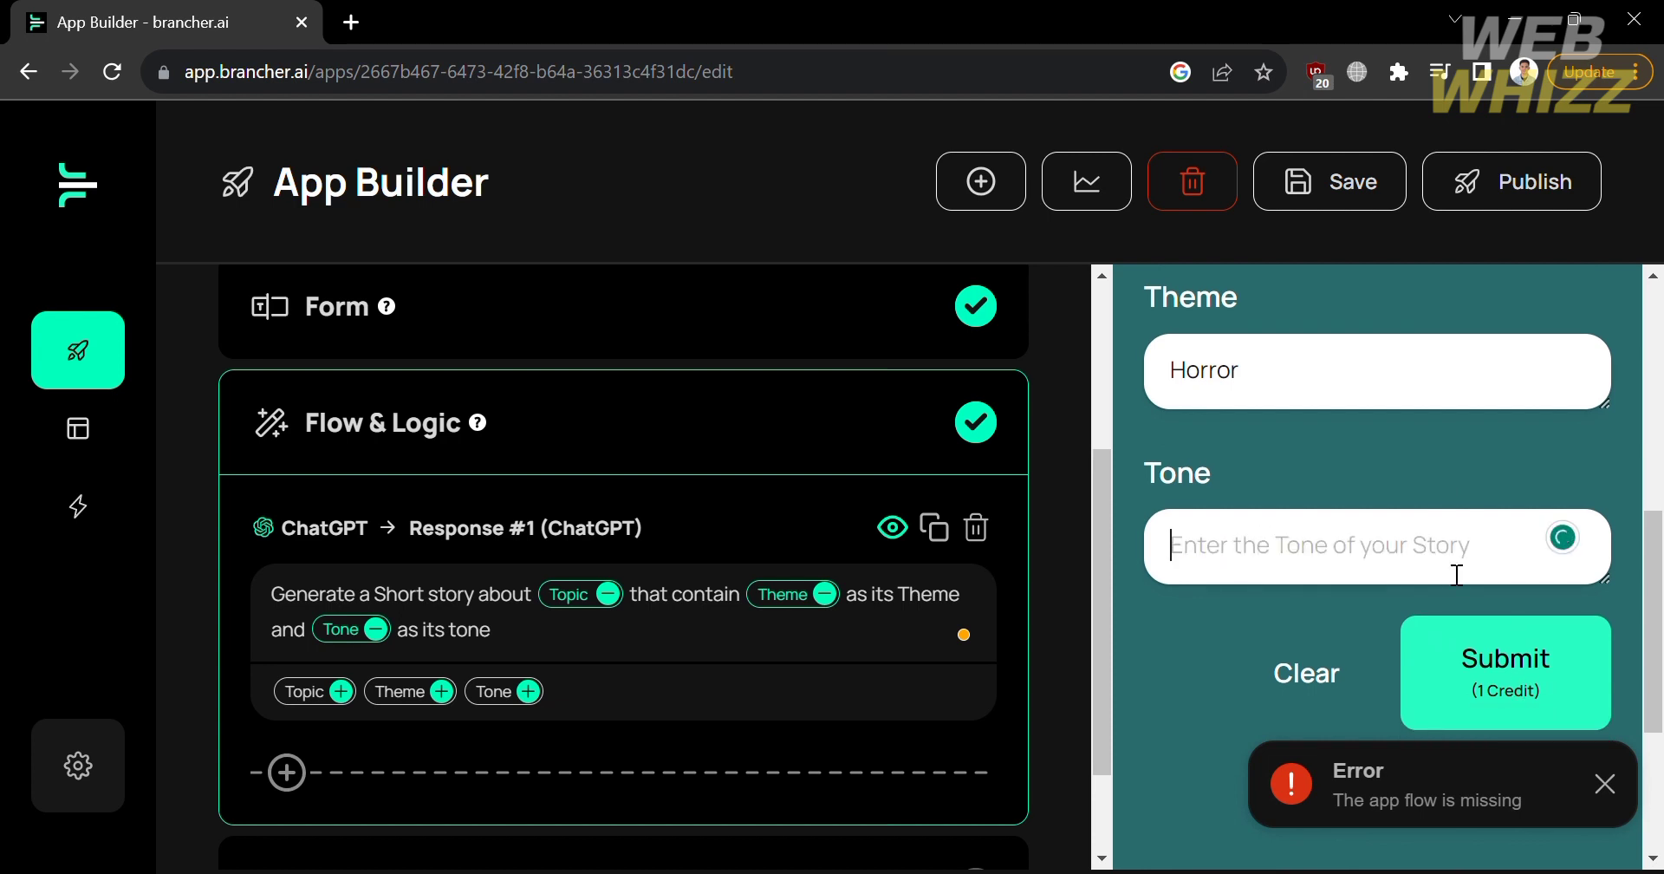
type("Sad")
left_click(1532, 707)
scroll(1526, 702, "down", 3)
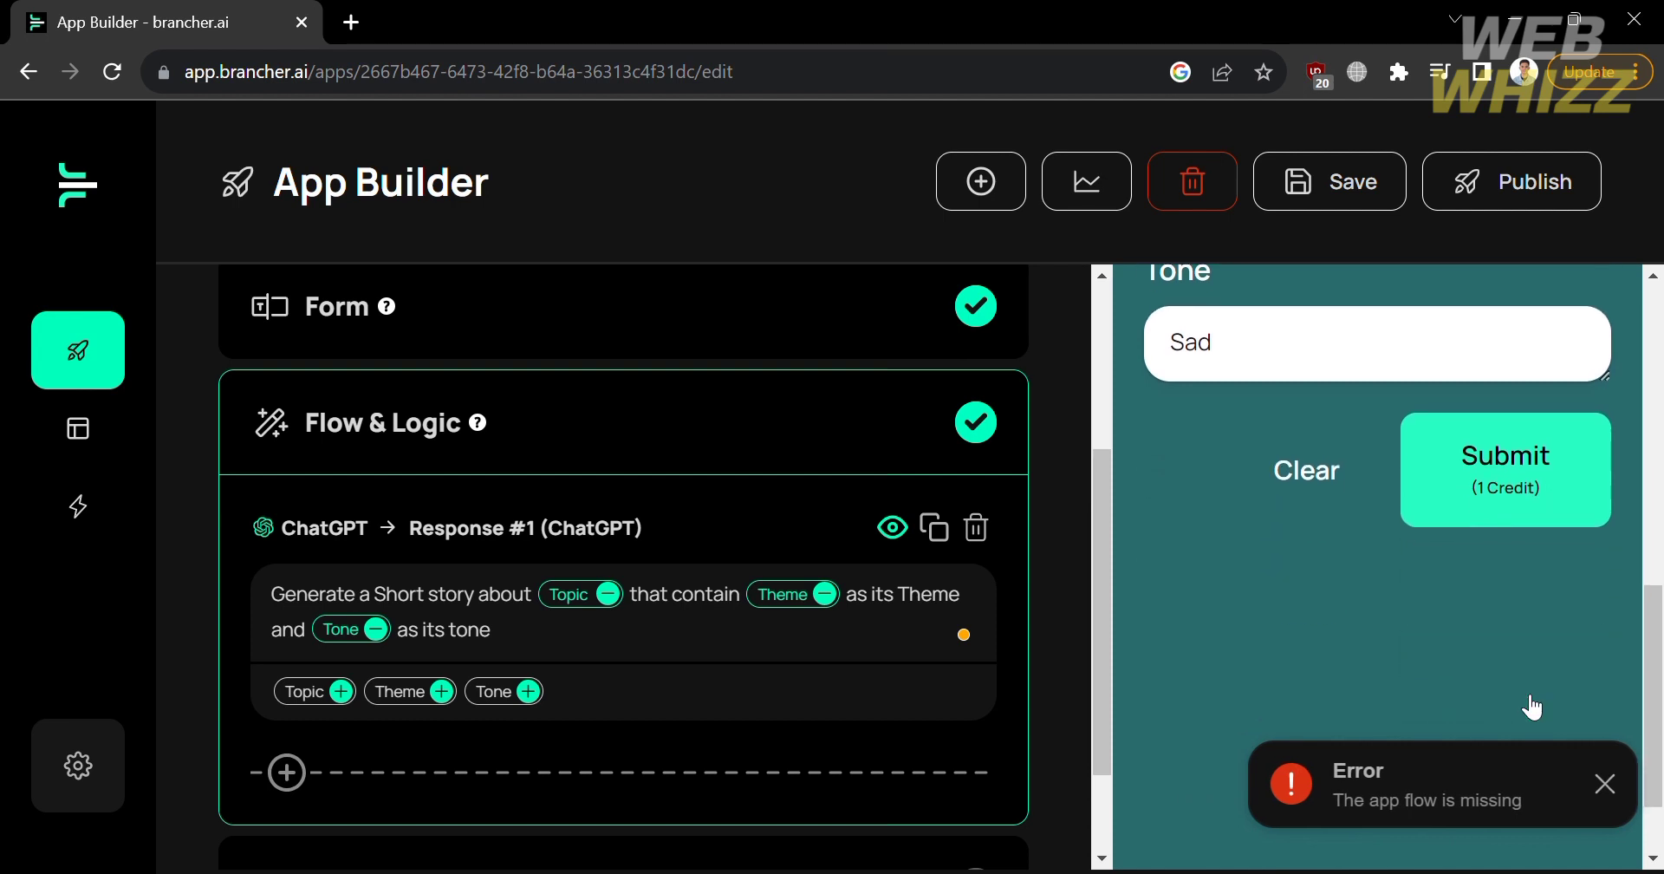
scroll(1031, 747, "down", 2)
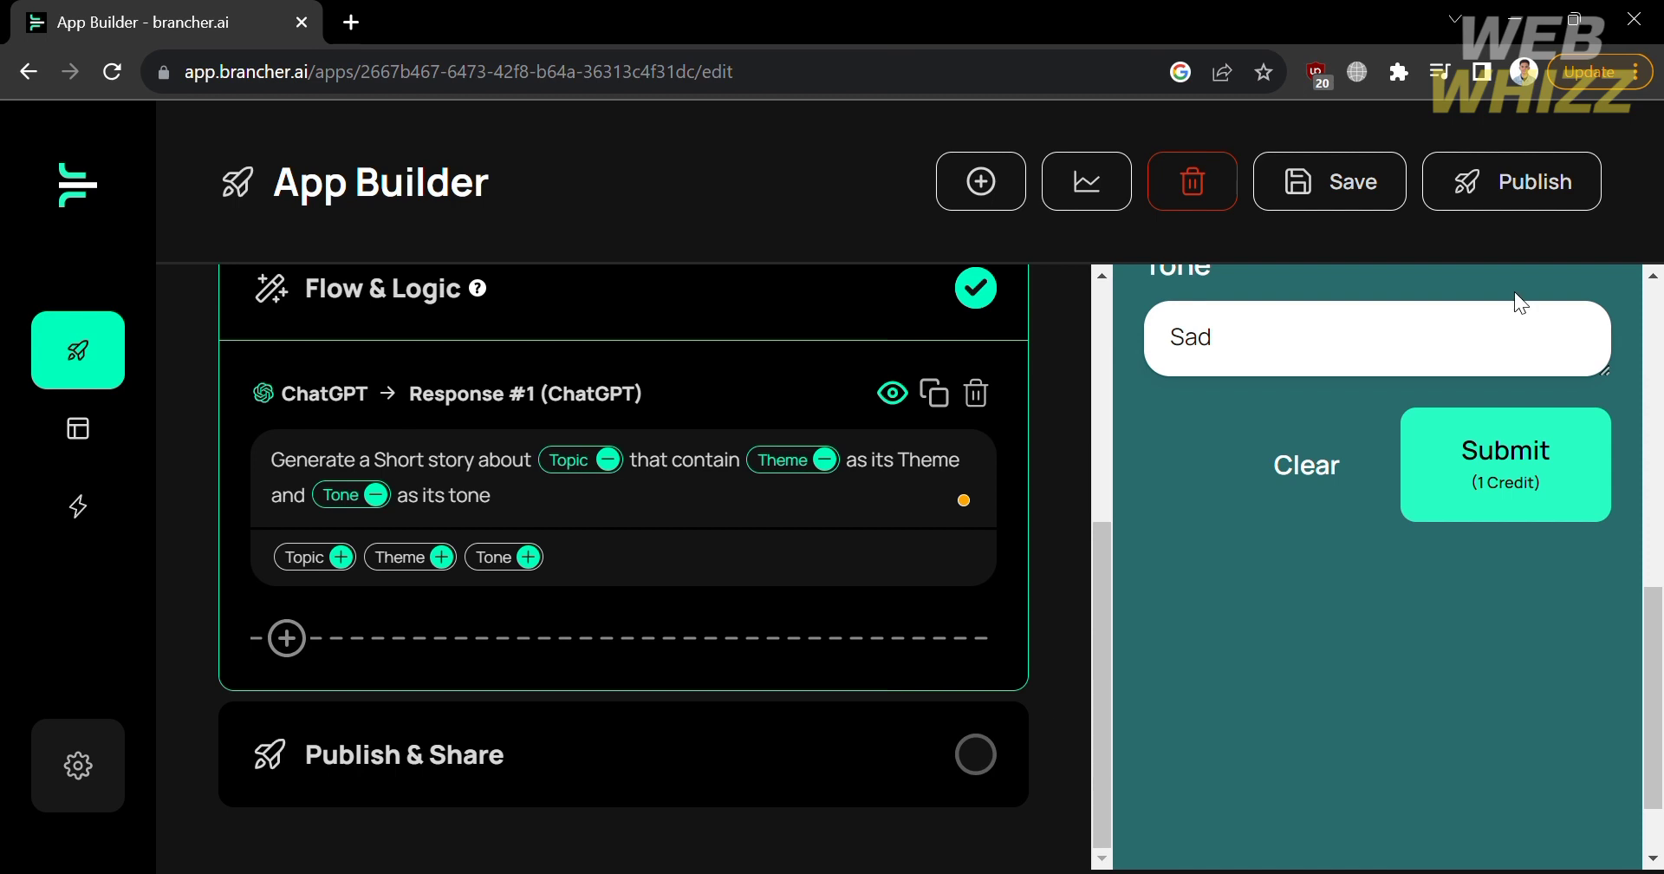
Resubmit the preview, dismiss the app flow error, then expand Publish & Share and publish
left_click(1551, 466)
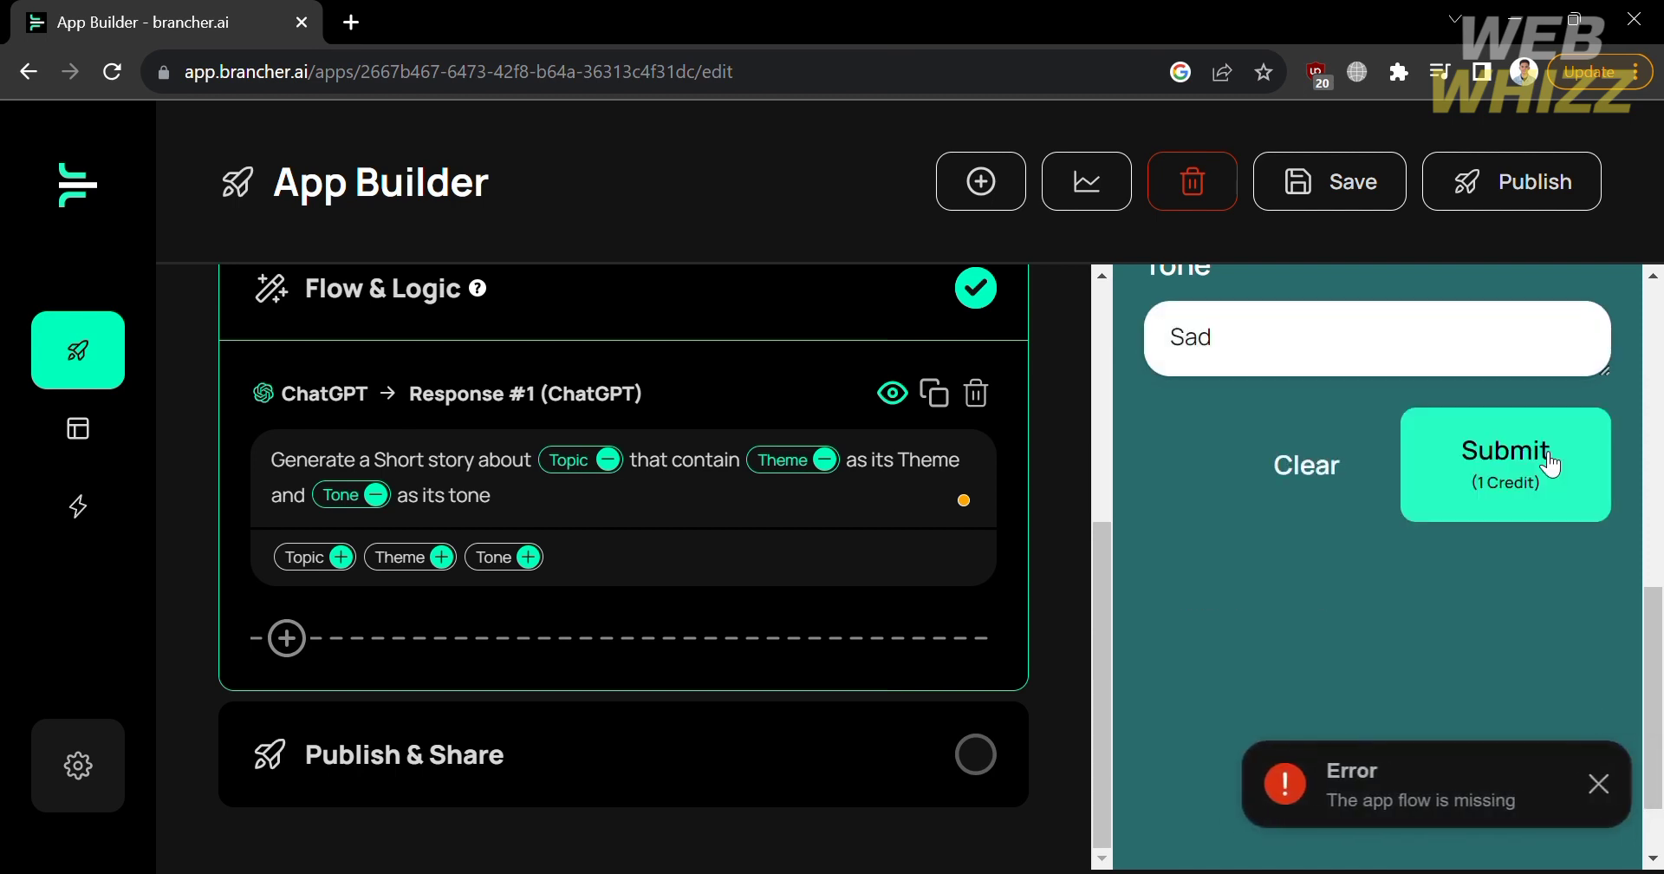
left_click(1599, 783)
left_click(740, 775)
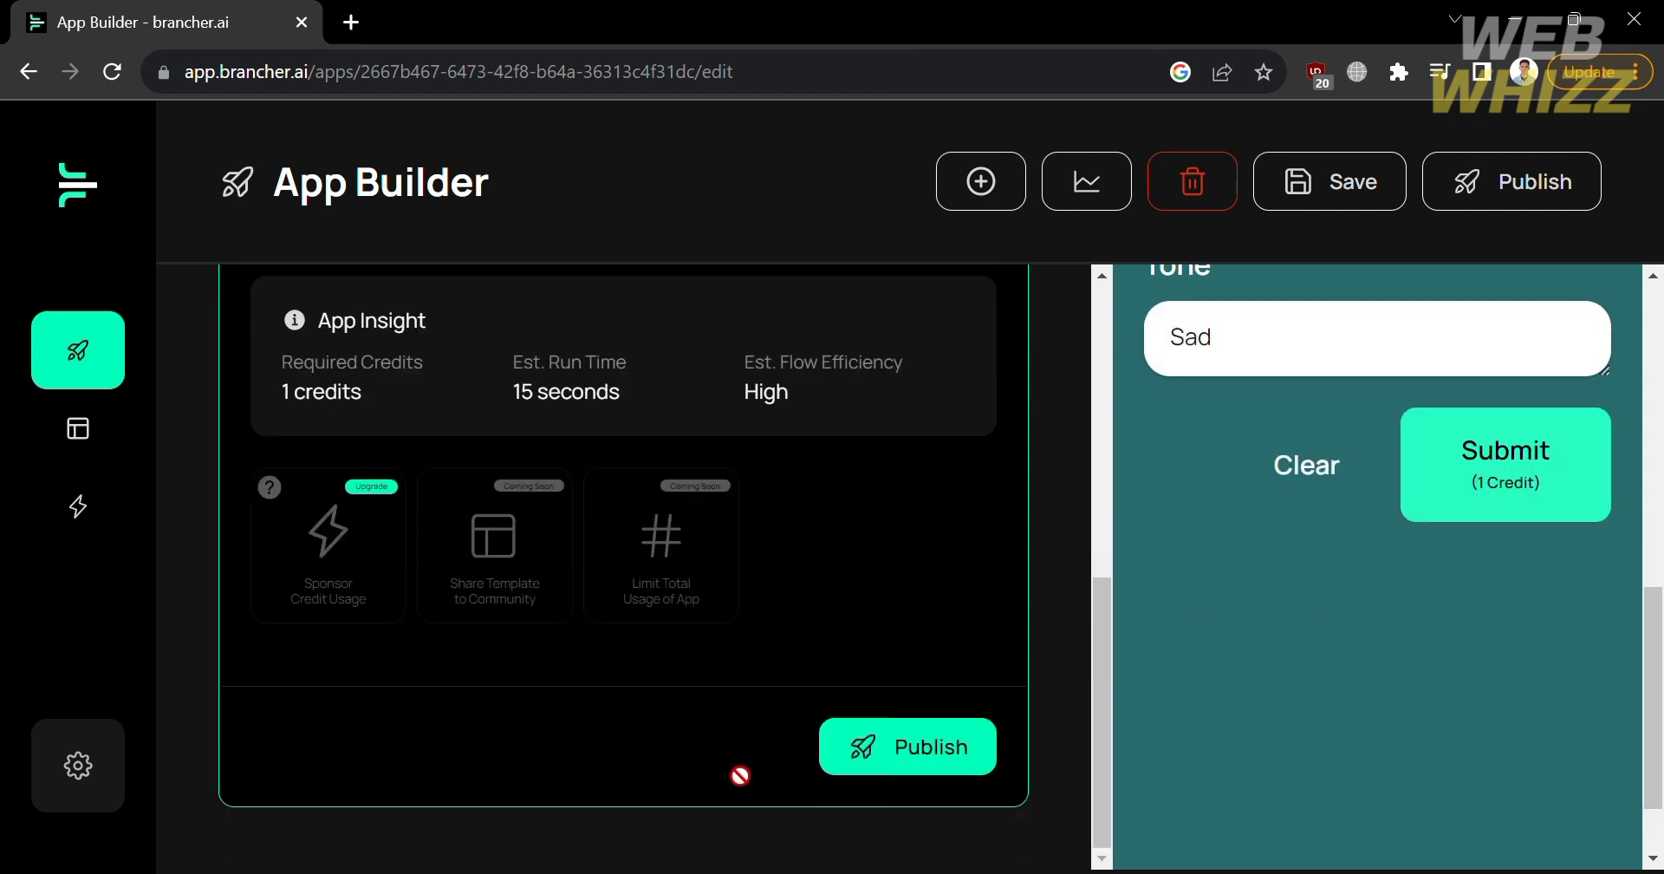
scroll(367, 430, "up", 3)
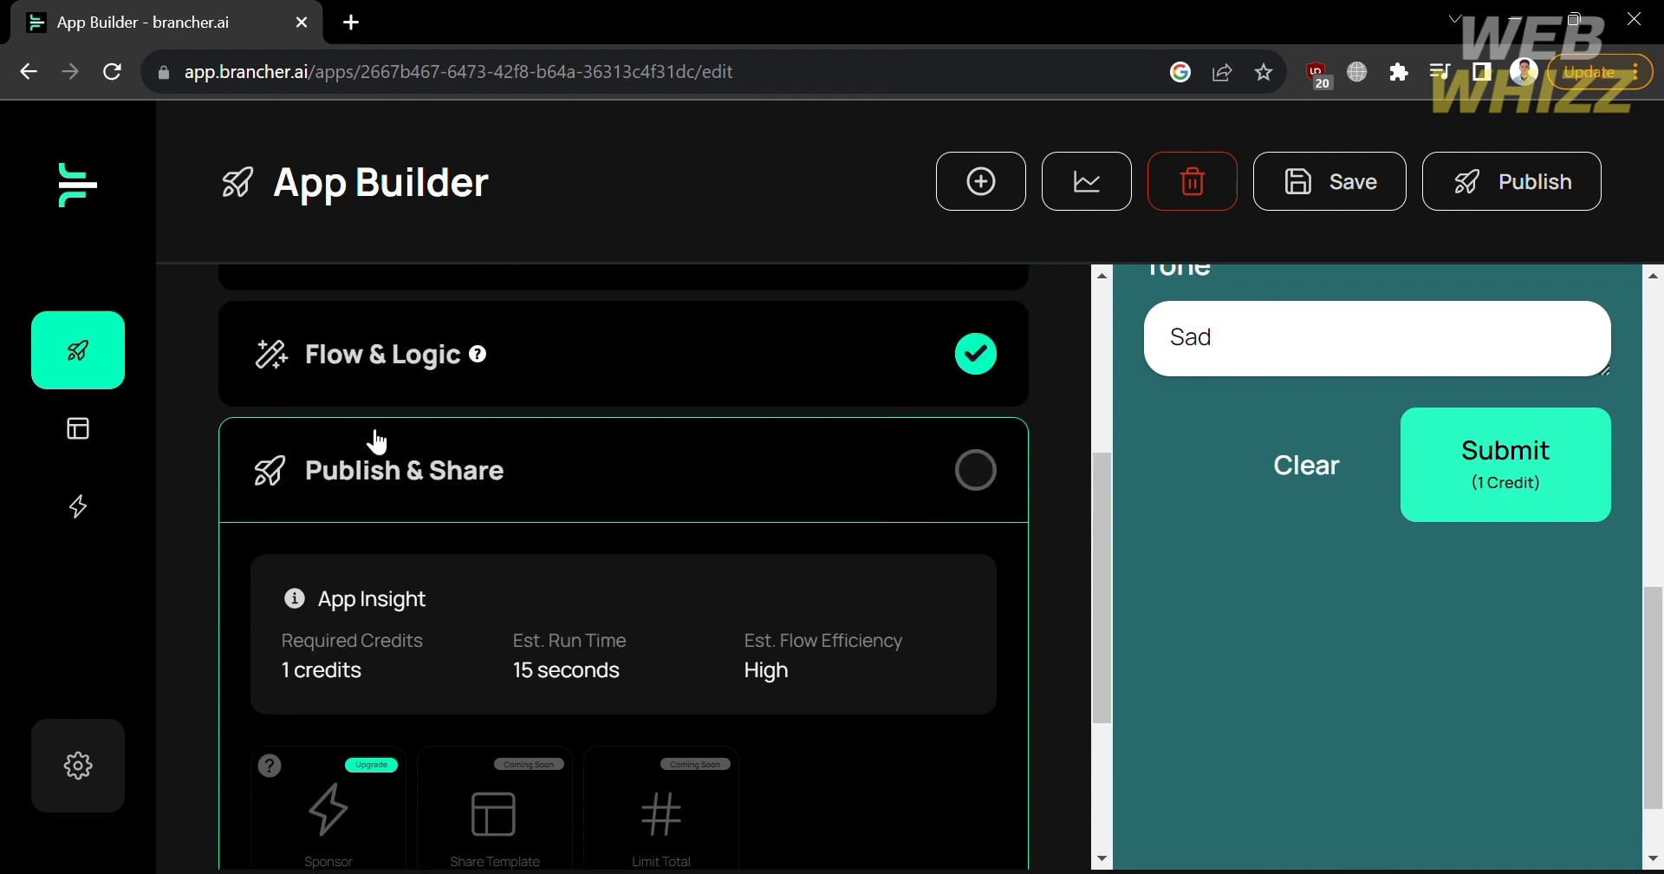
scroll(1411, 476, "down", 1)
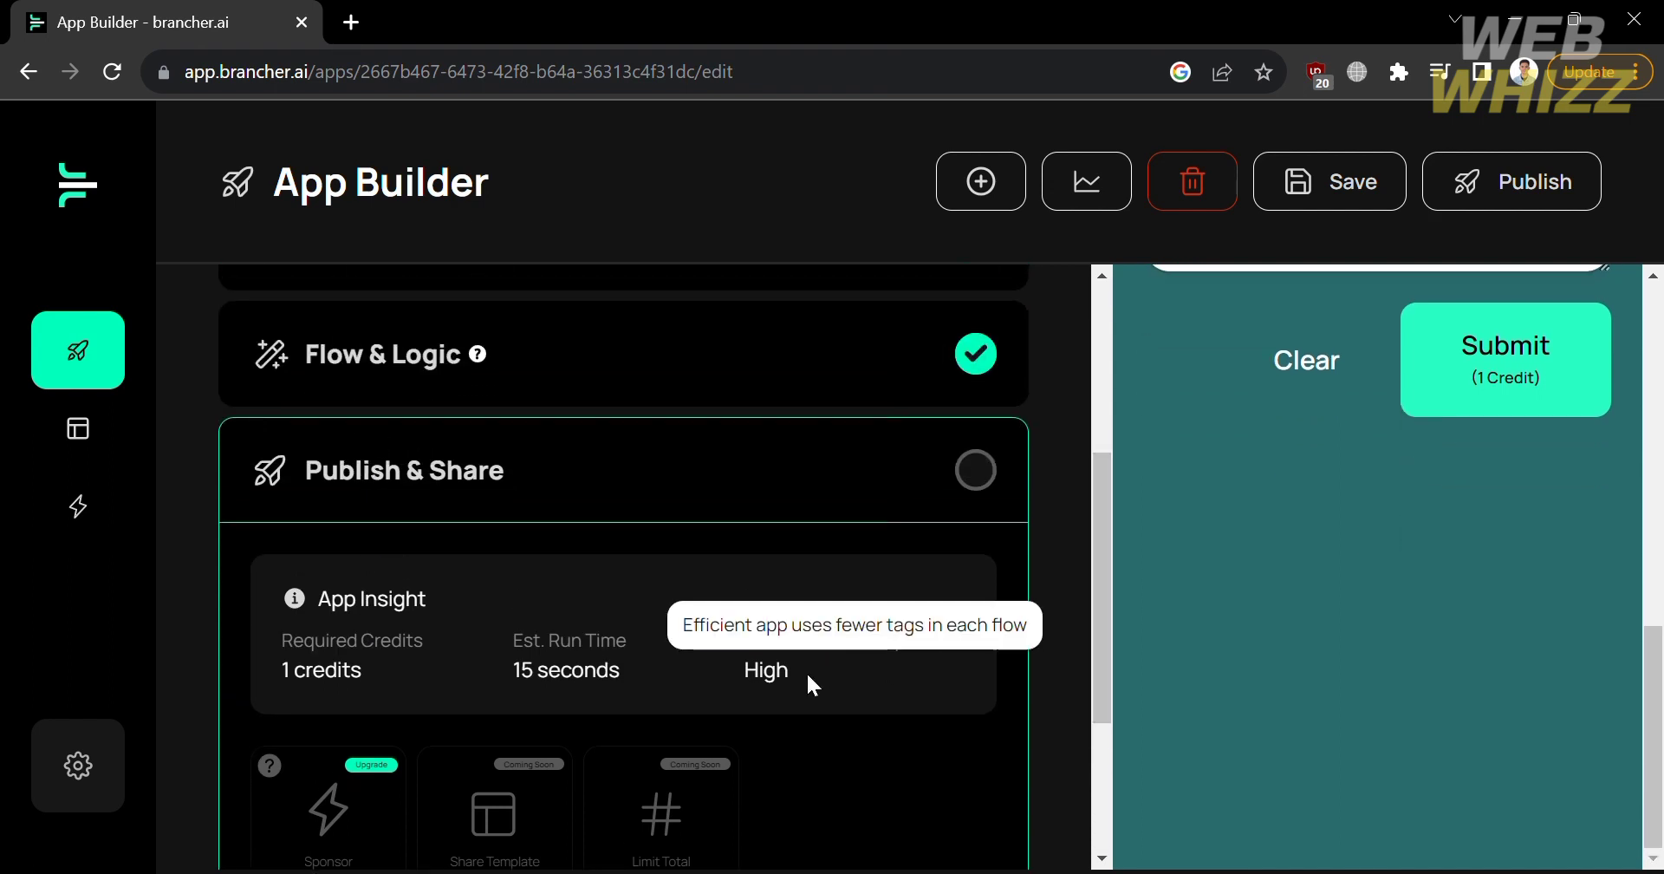
scroll(808, 677, "down", 3)
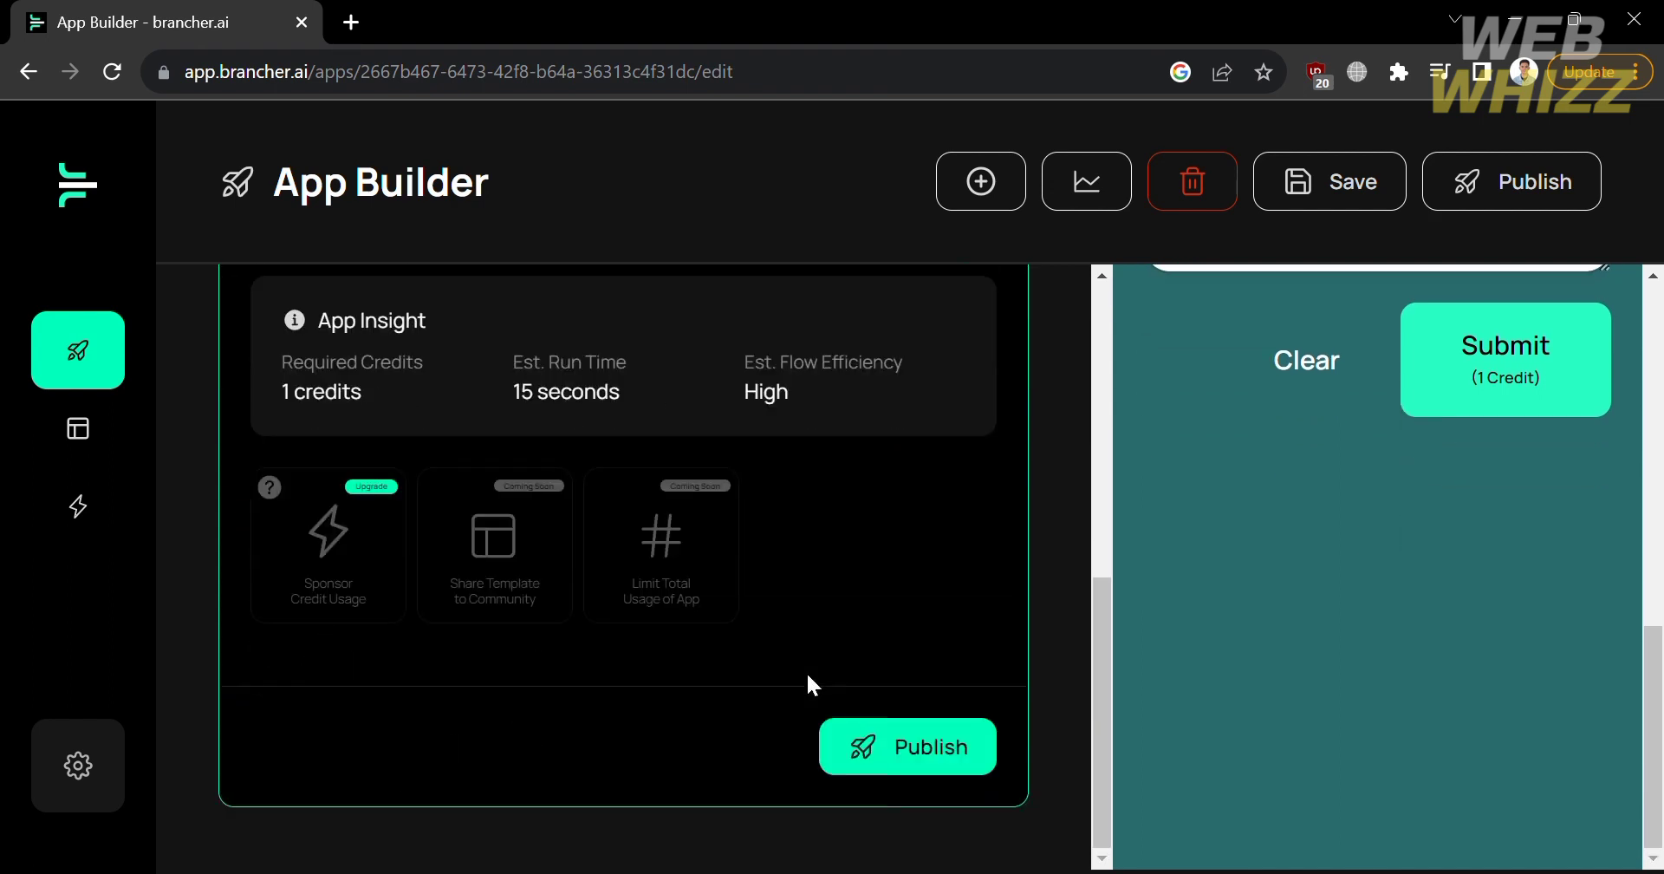
left_click(940, 771)
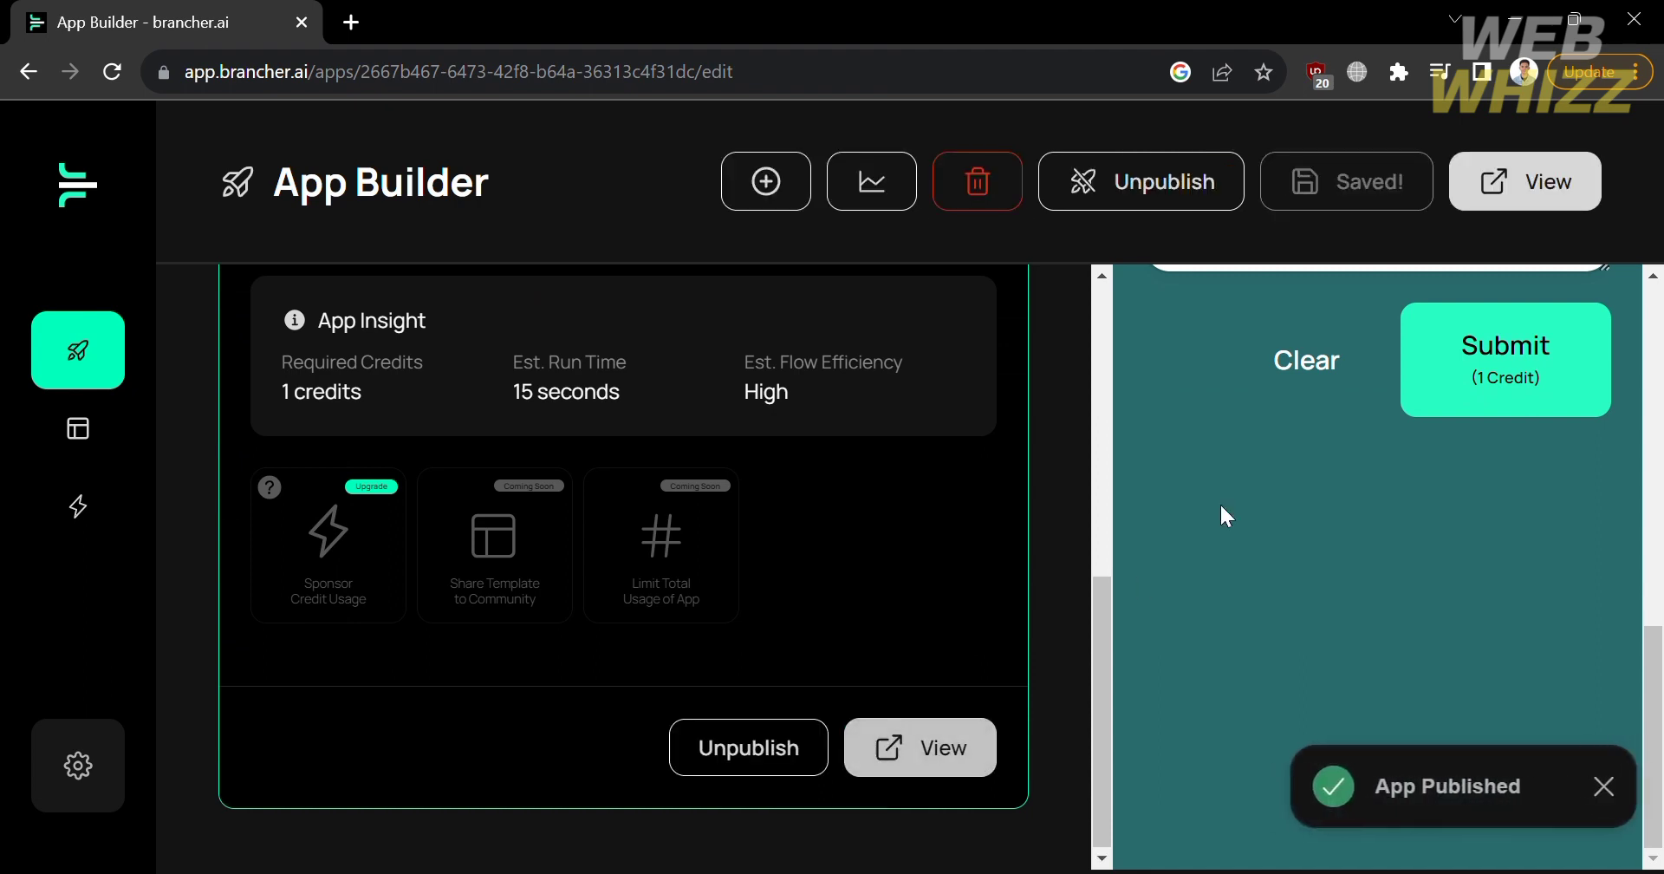
View Story Maker's public page in a new tab, then return to the App Builder
left_click(1579, 200)
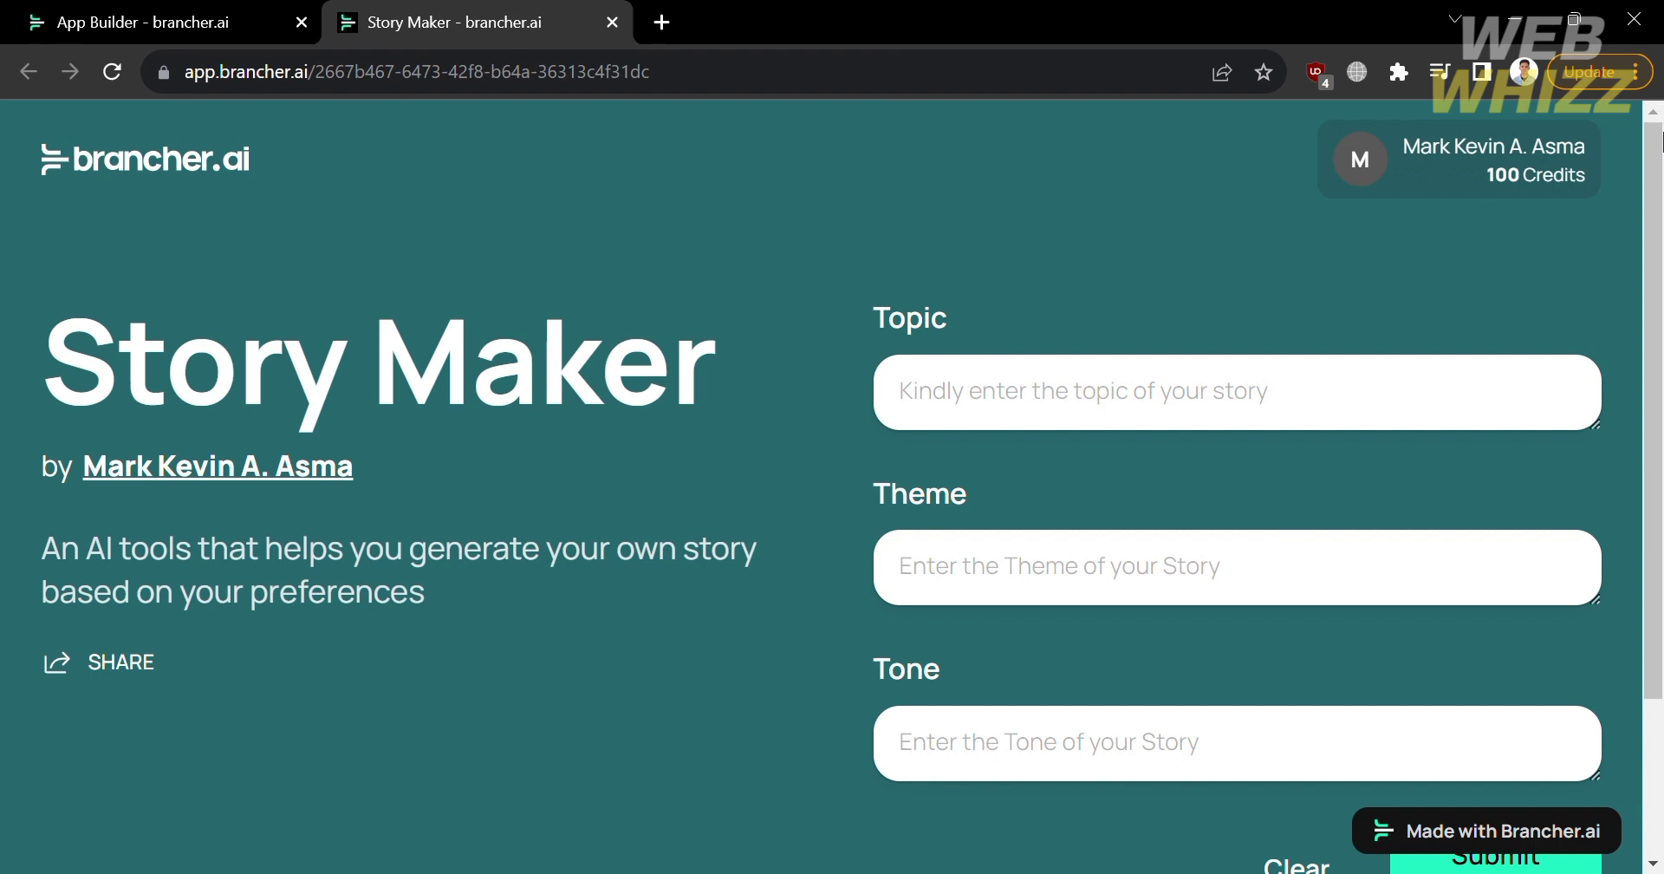
left_click(177, 13)
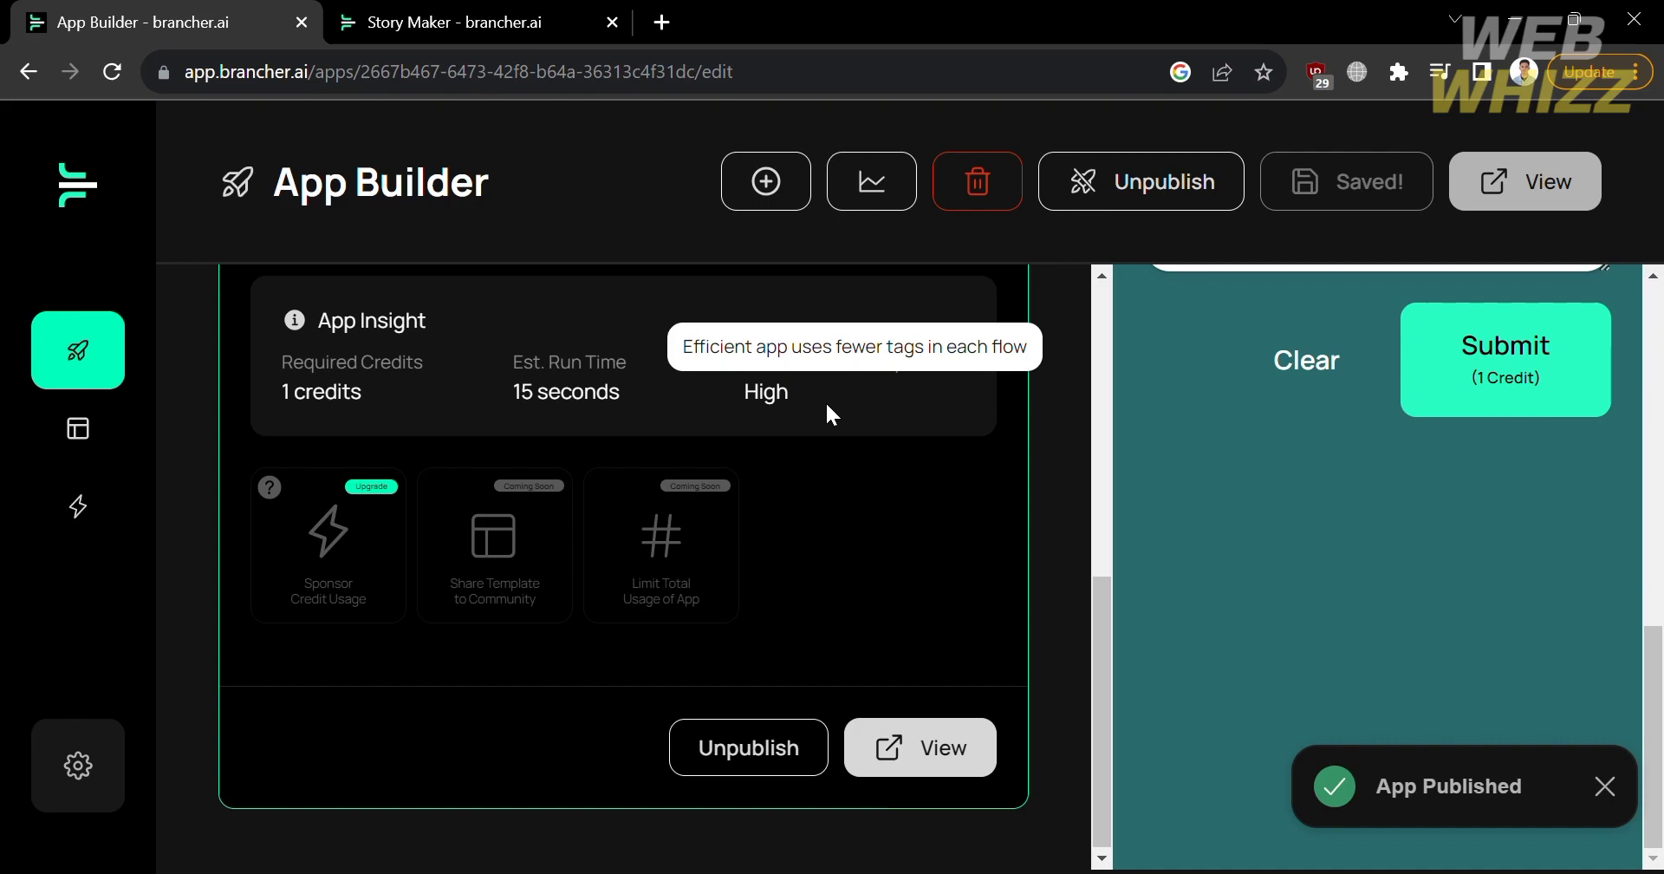